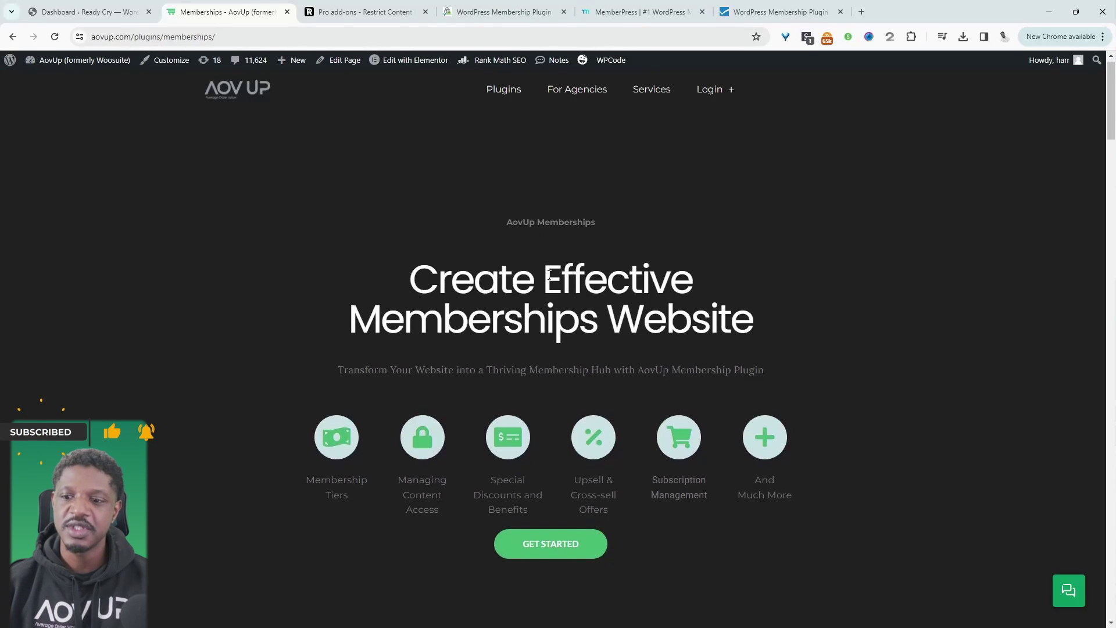
Scroll the Memberships page past Tailor-Made Membership Levels to the Automated Subscription Management card.
scroll(558, 273, down, 2)
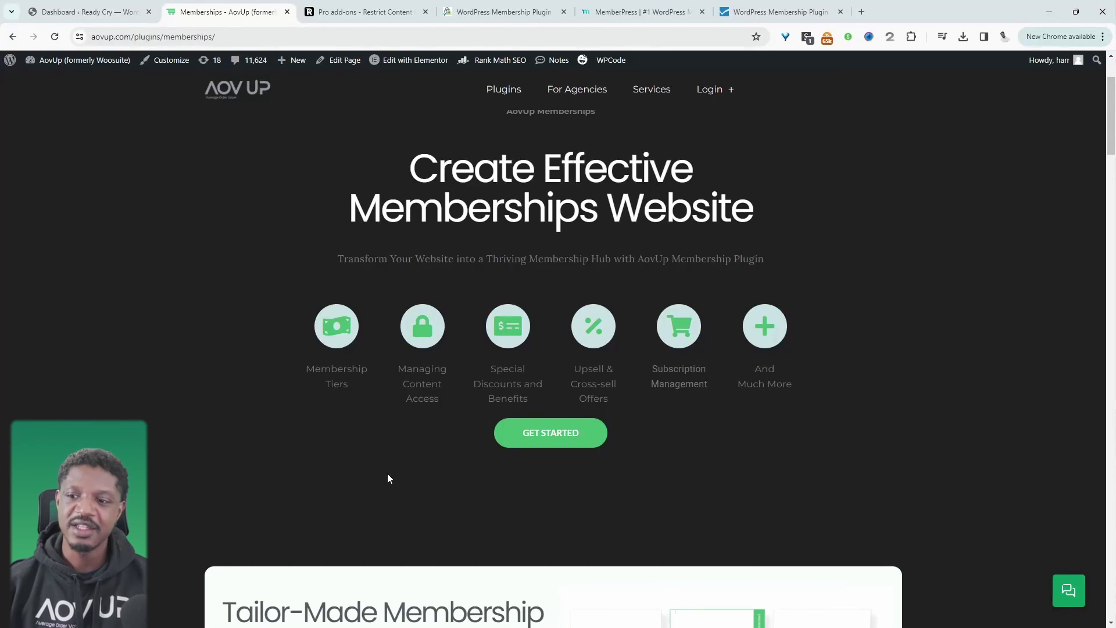
scroll(418, 442, down, 1)
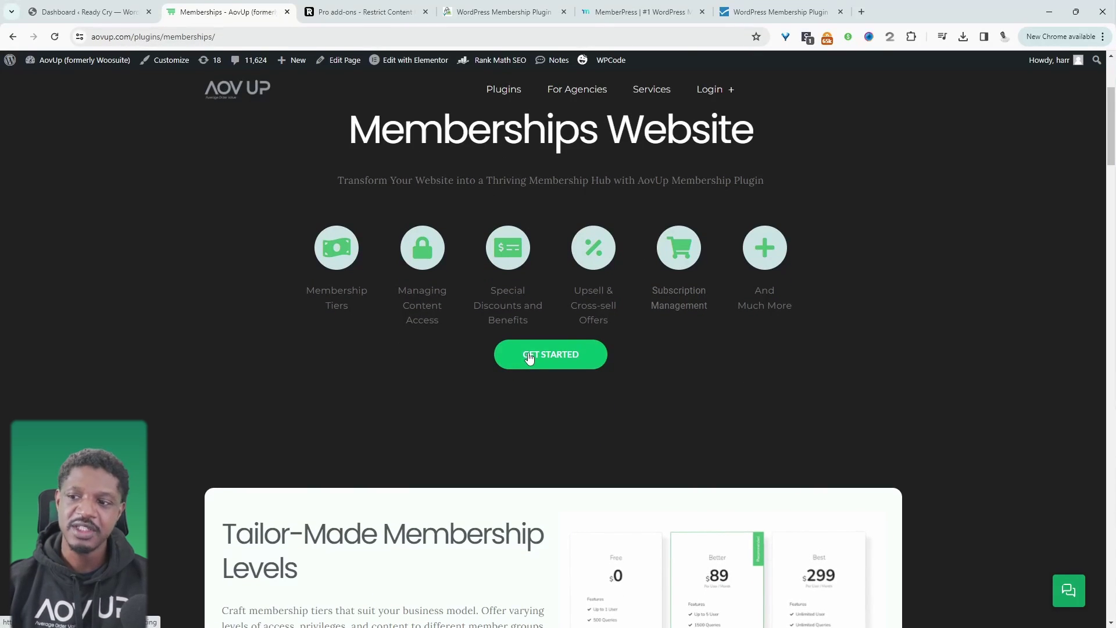
scroll(624, 321, down, 1)
scroll(622, 322, down, 2)
scroll(516, 302, down, 12)
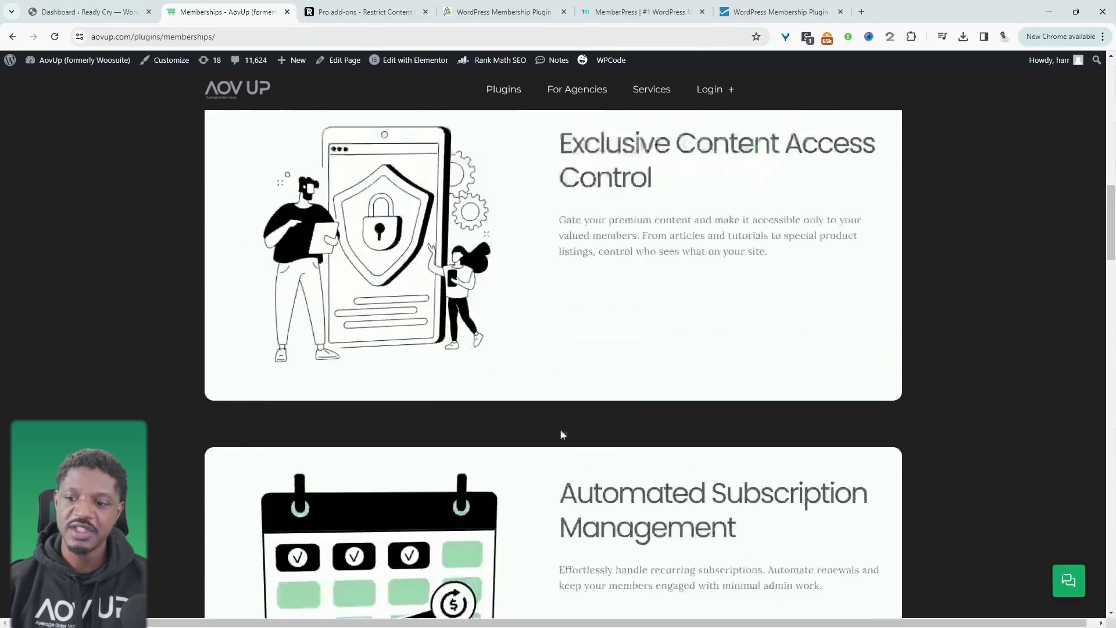
scroll(562, 434, down, 10)
scroll(166, 444, up, 7)
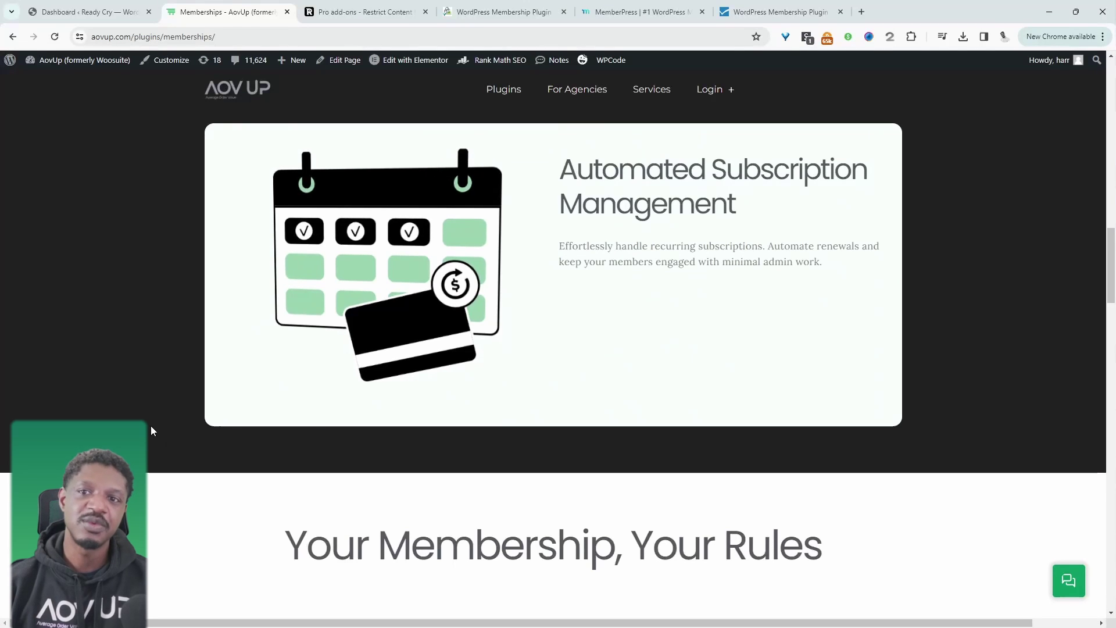
scroll(164, 364, down, 1)
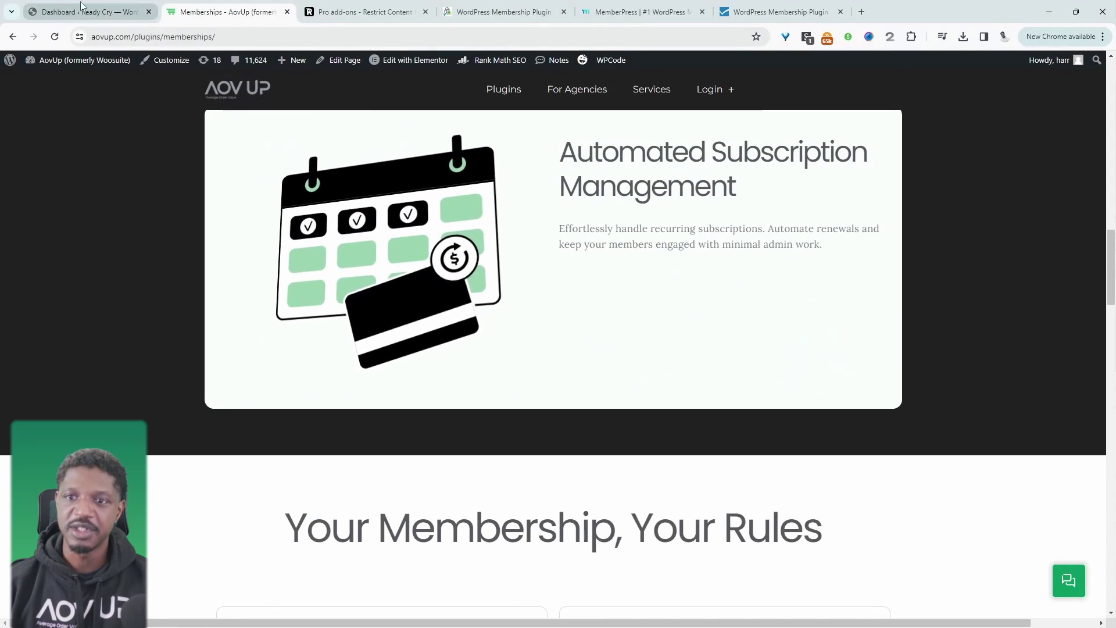
From the WordPress dashboard, go to AOVup > Memberships and show the Membership Plans list.
click(81, 7)
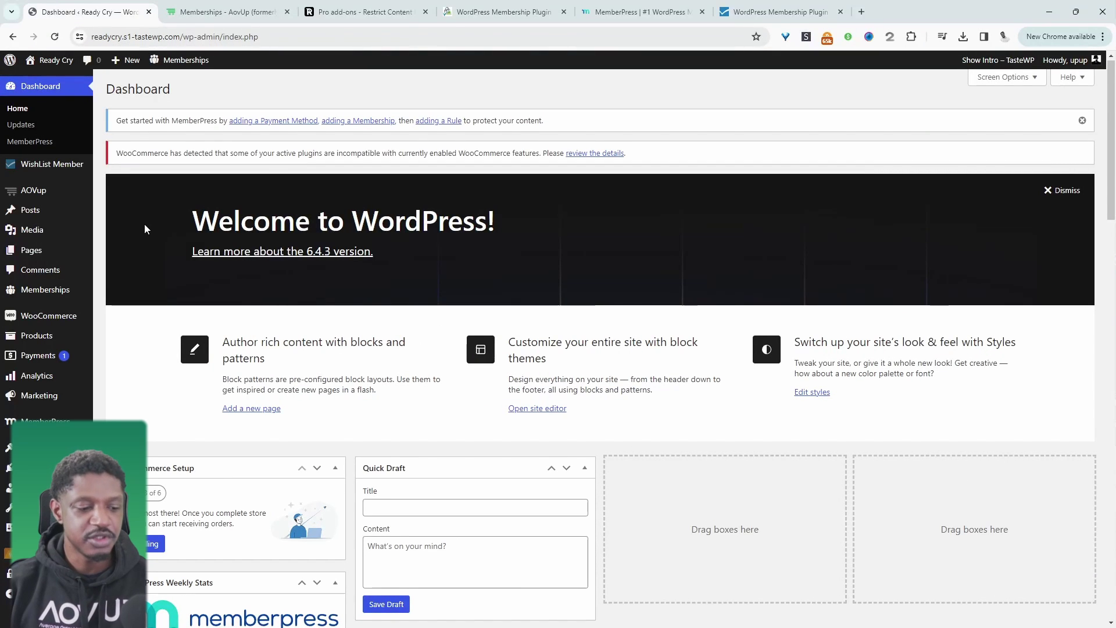
mouse_move(82, 192)
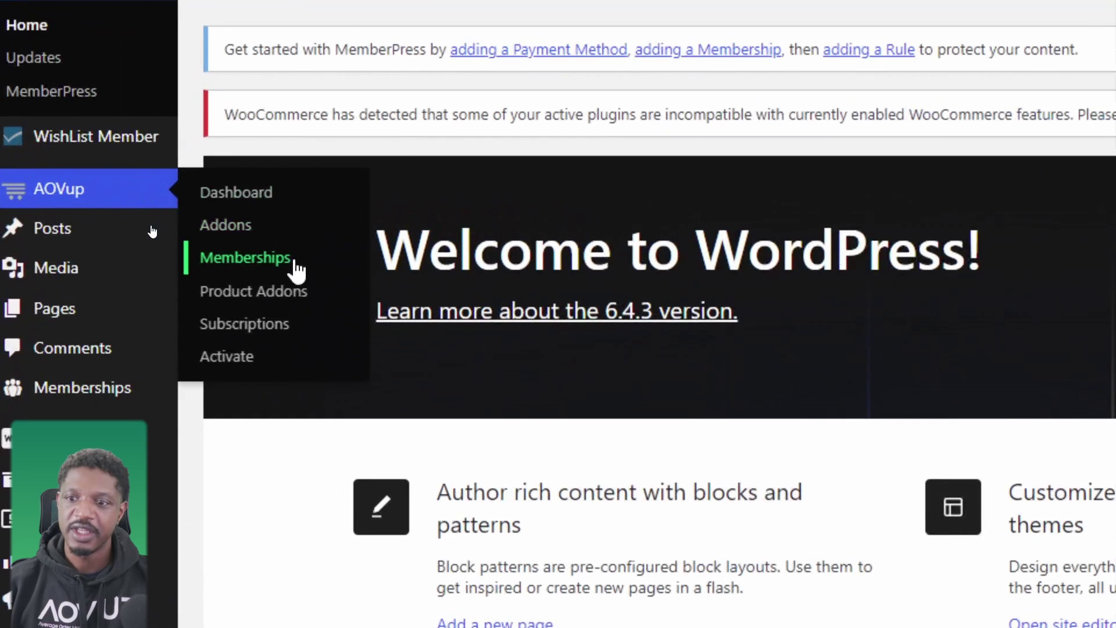
click(294, 259)
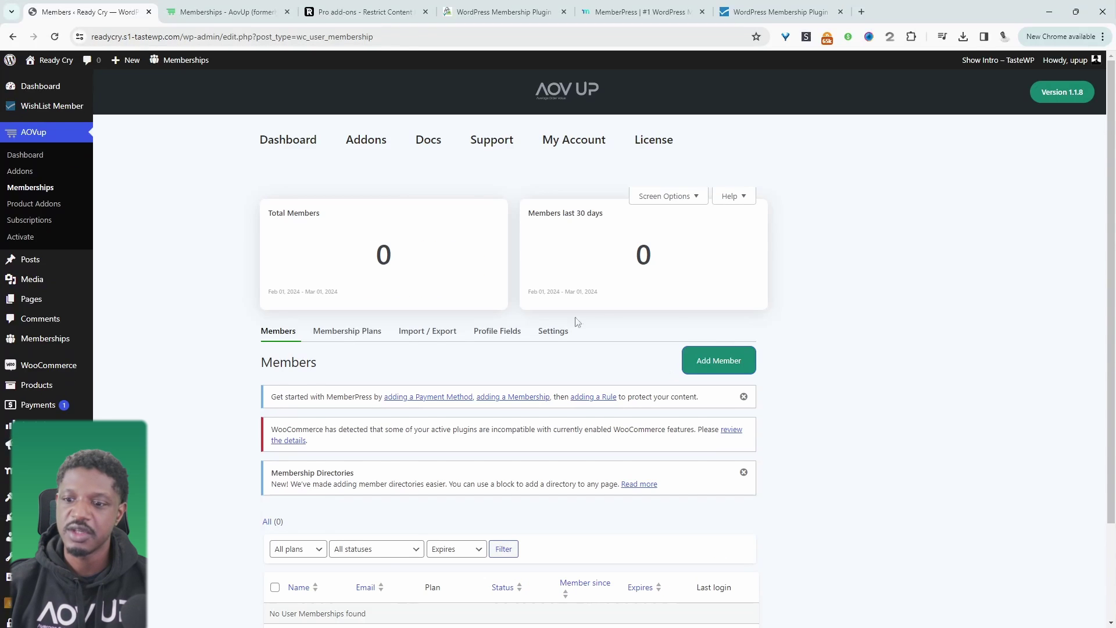
scroll(535, 501, down, 2)
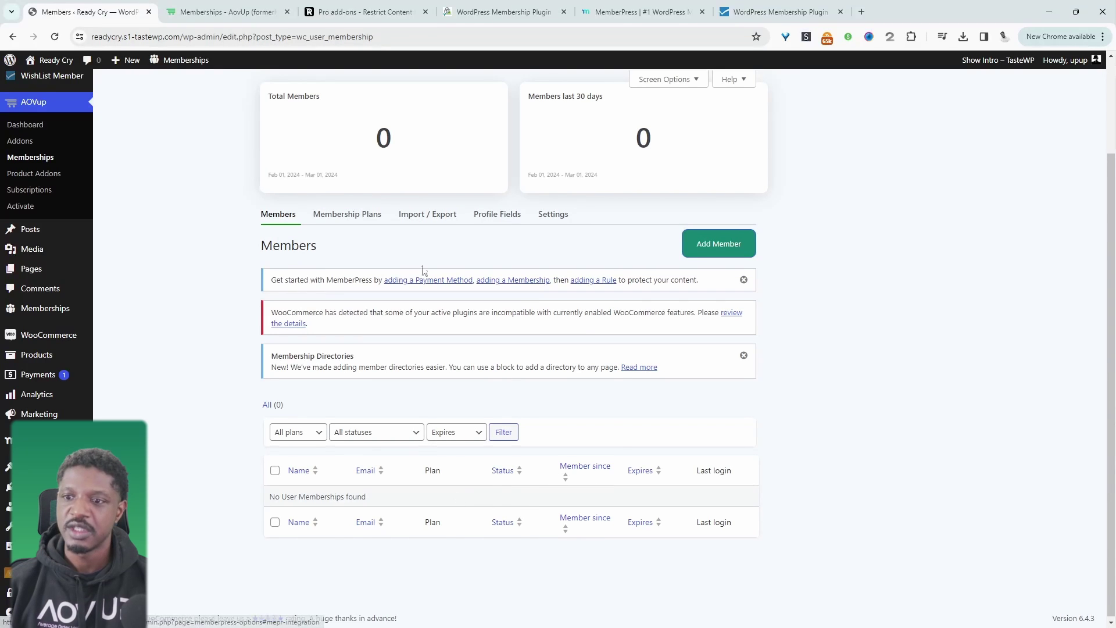
click(342, 221)
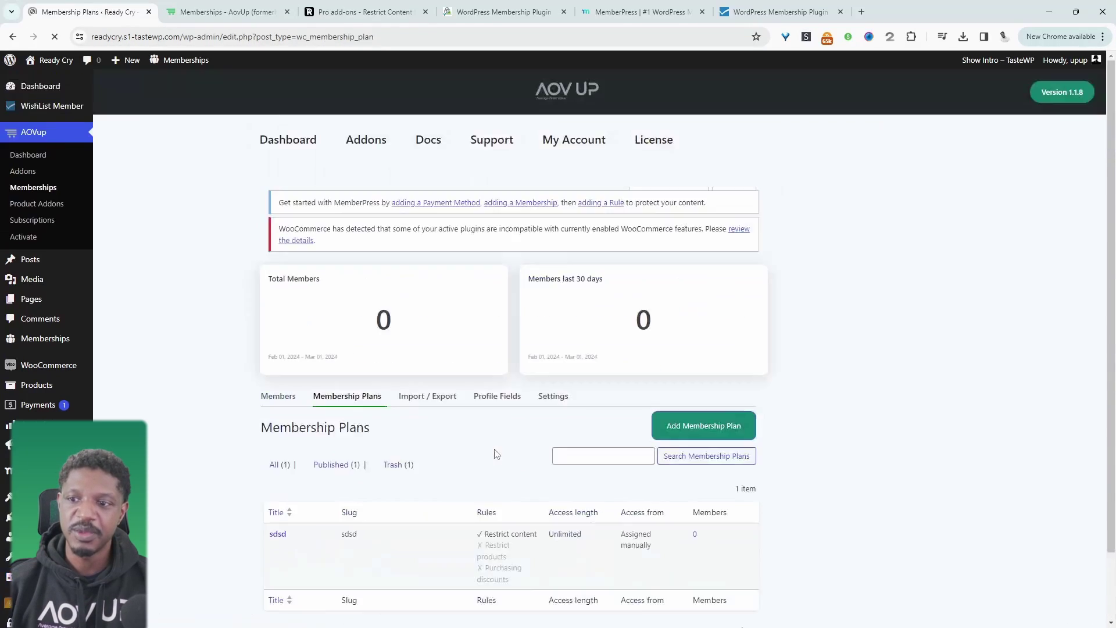
Start a new membership plan and look over the blank Draft plan form.
click(704, 361)
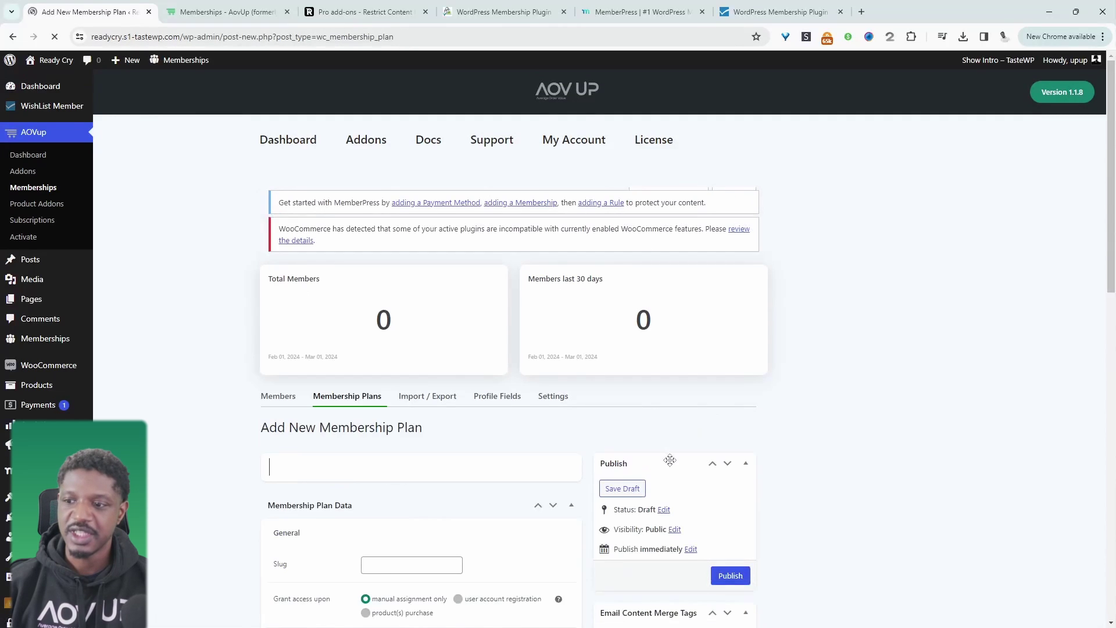
scroll(516, 433, down, 3)
scroll(516, 432, up, 1)
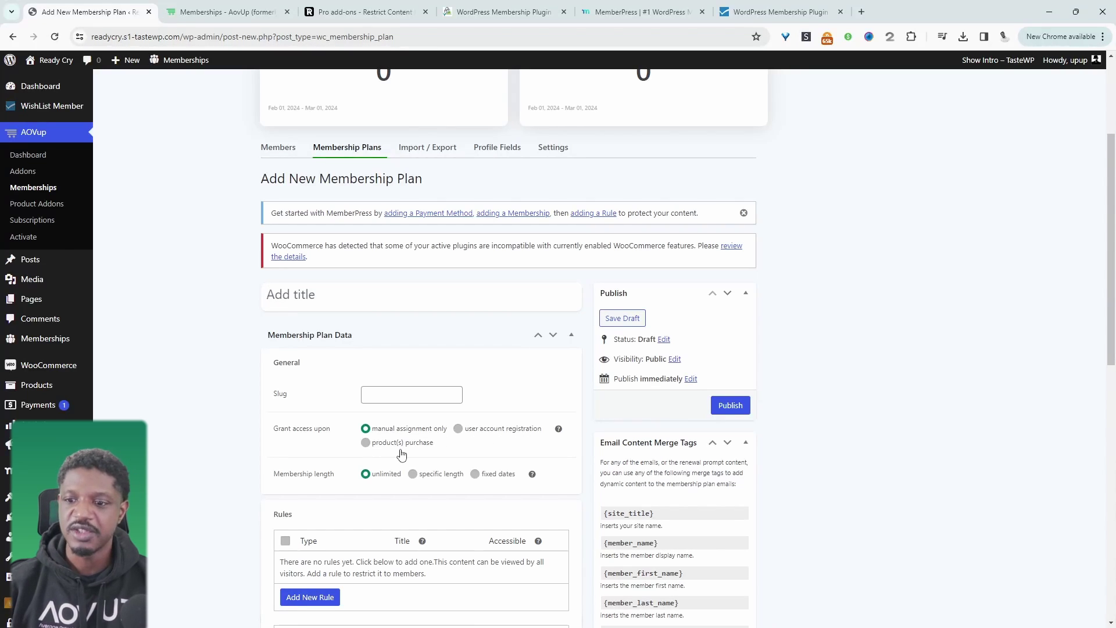
scroll(401, 454, down, 3)
Add a content rule to the plan, keeping its Type as Posts.
click(314, 407)
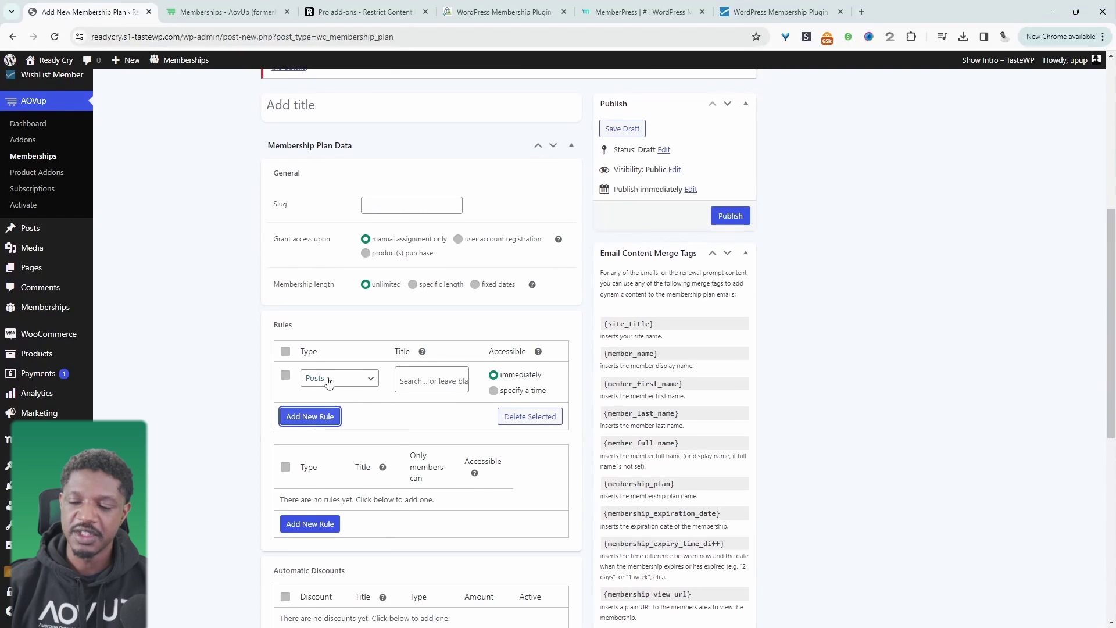
click(328, 379)
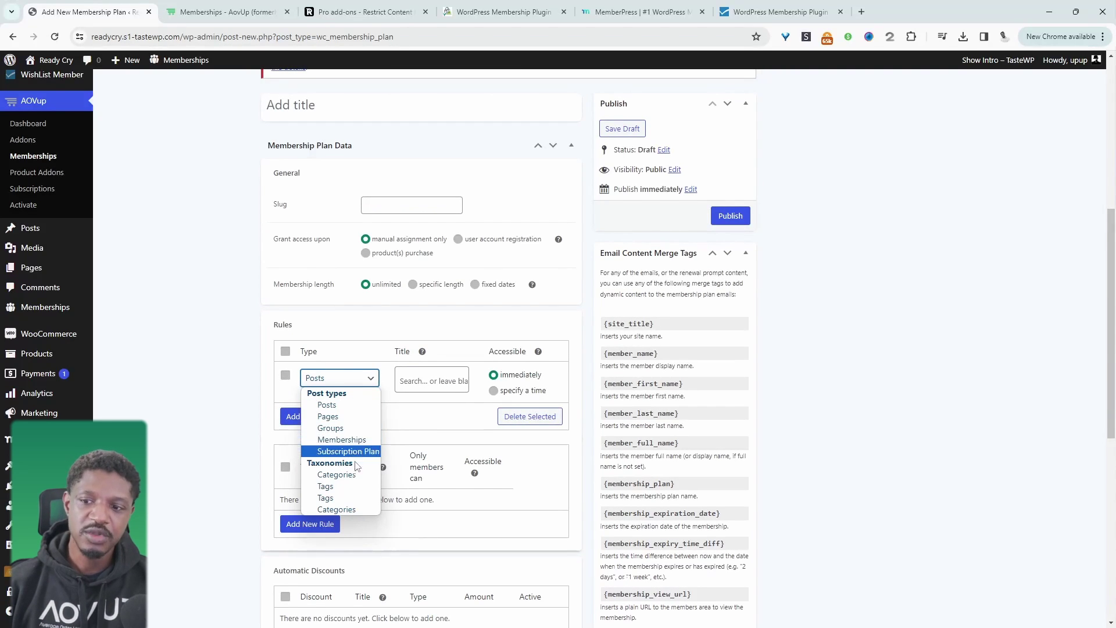
click(410, 514)
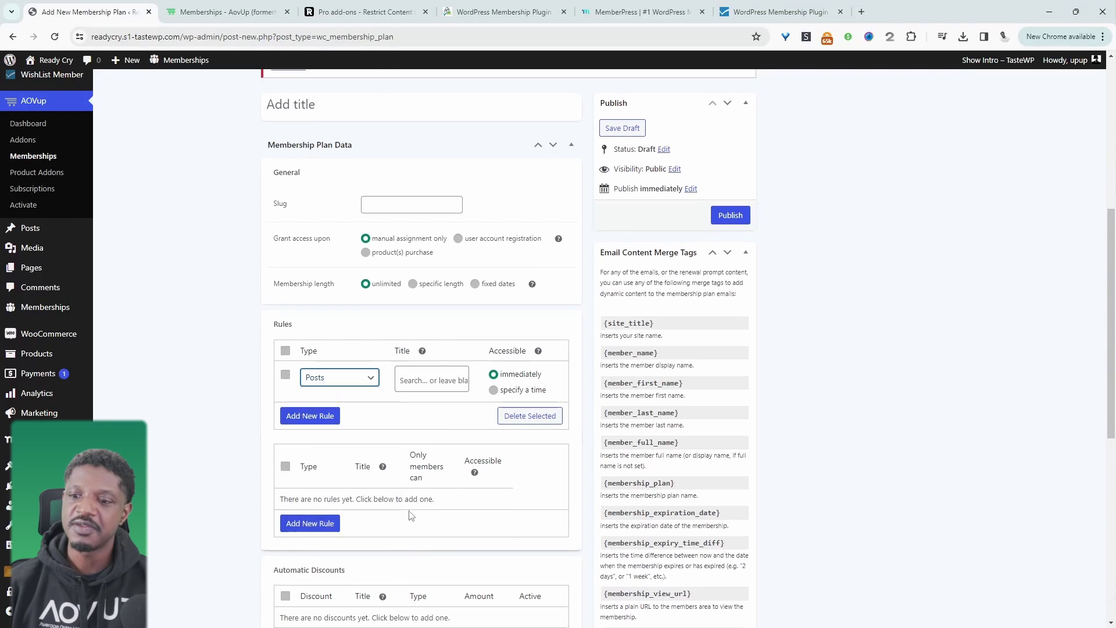
scroll(410, 514, down, 1)
scroll(382, 460, down, 2)
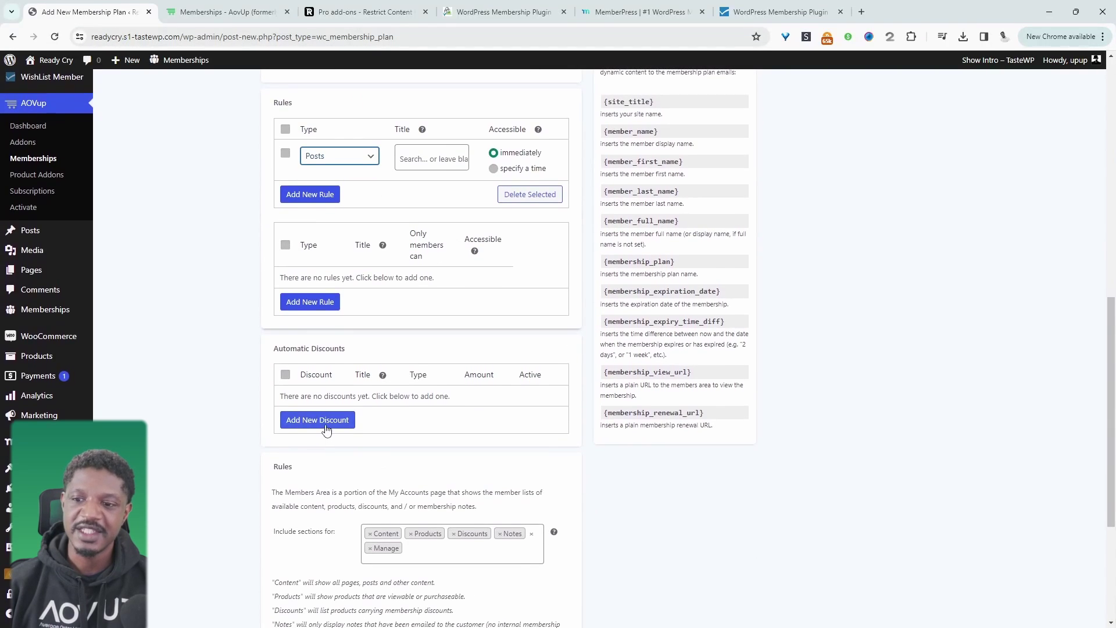
Add an automatic discount row and review its Products and Product categories options.
click(318, 420)
click(322, 404)
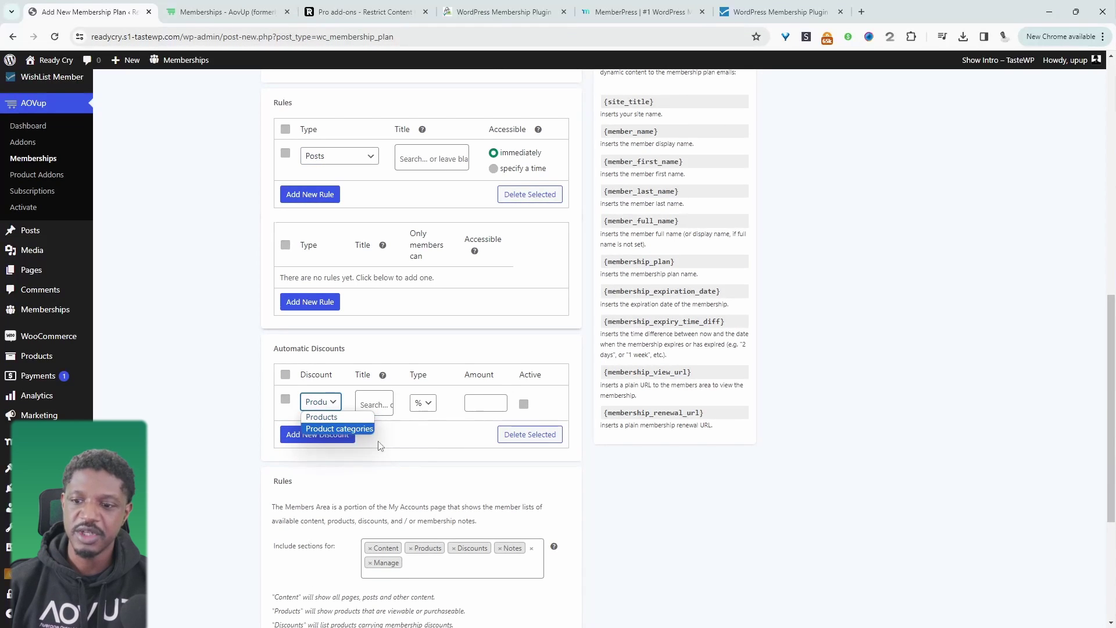
scroll(388, 460, down, 1)
scroll(399, 523, down, 2)
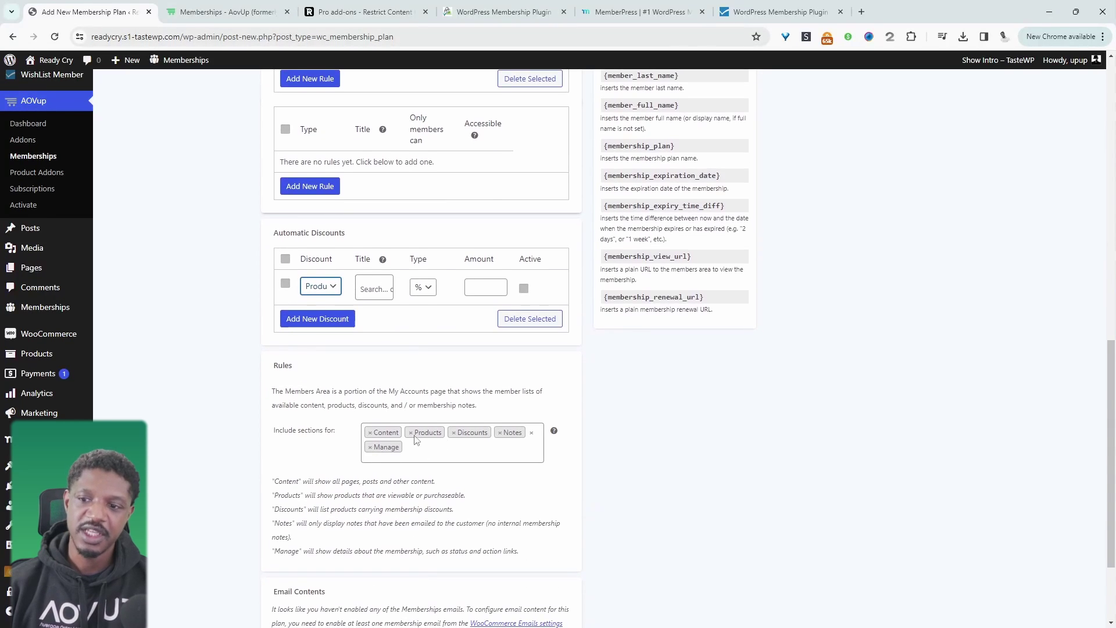
scroll(411, 443, down, 2)
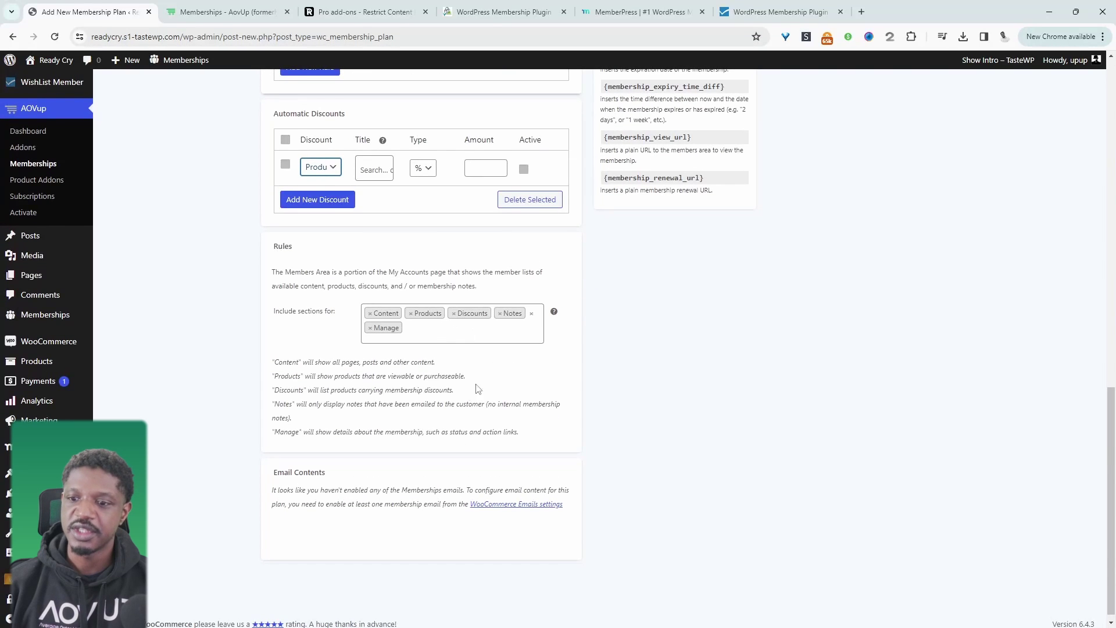
scroll(428, 407, up, 2)
scroll(492, 521, up, 5)
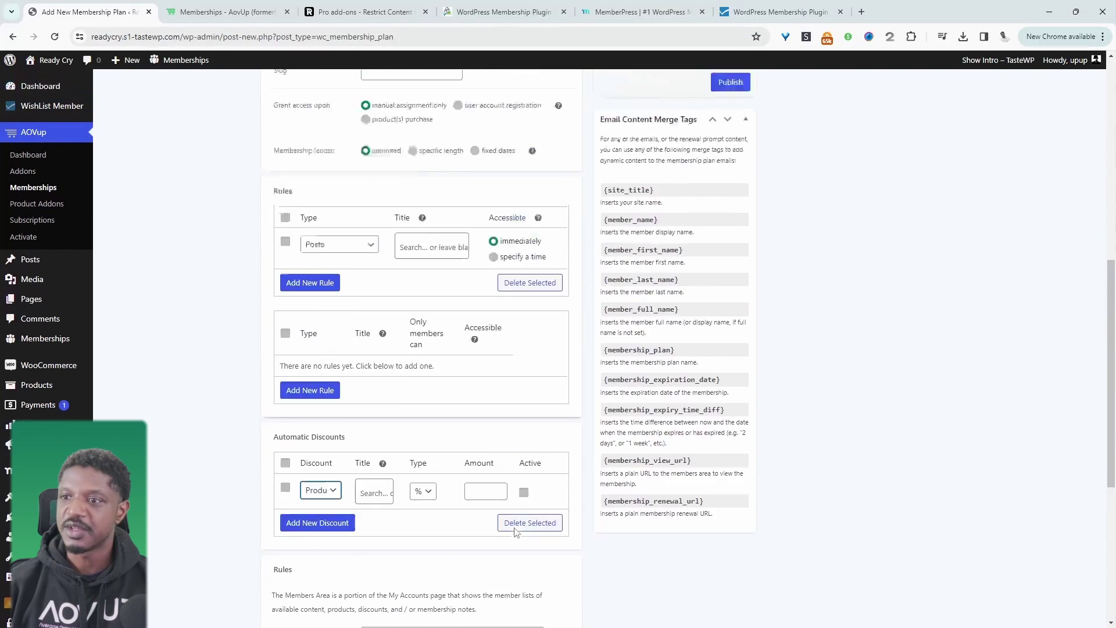
scroll(514, 532, up, 4)
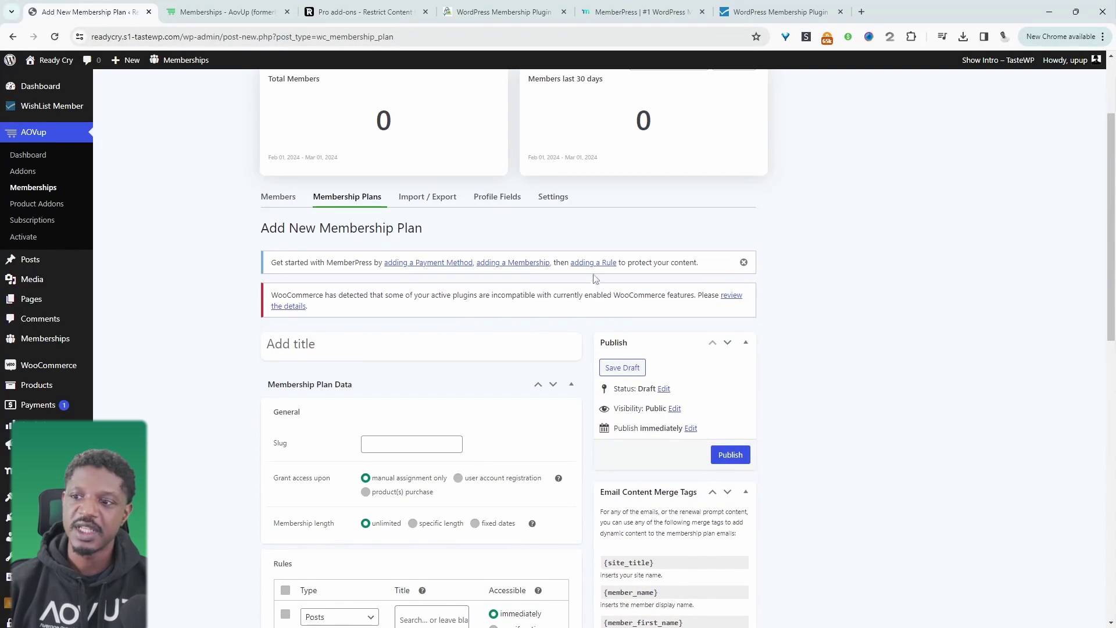
Open the memberships settings and review the Content restriction mode choices without changing them.
click(551, 197)
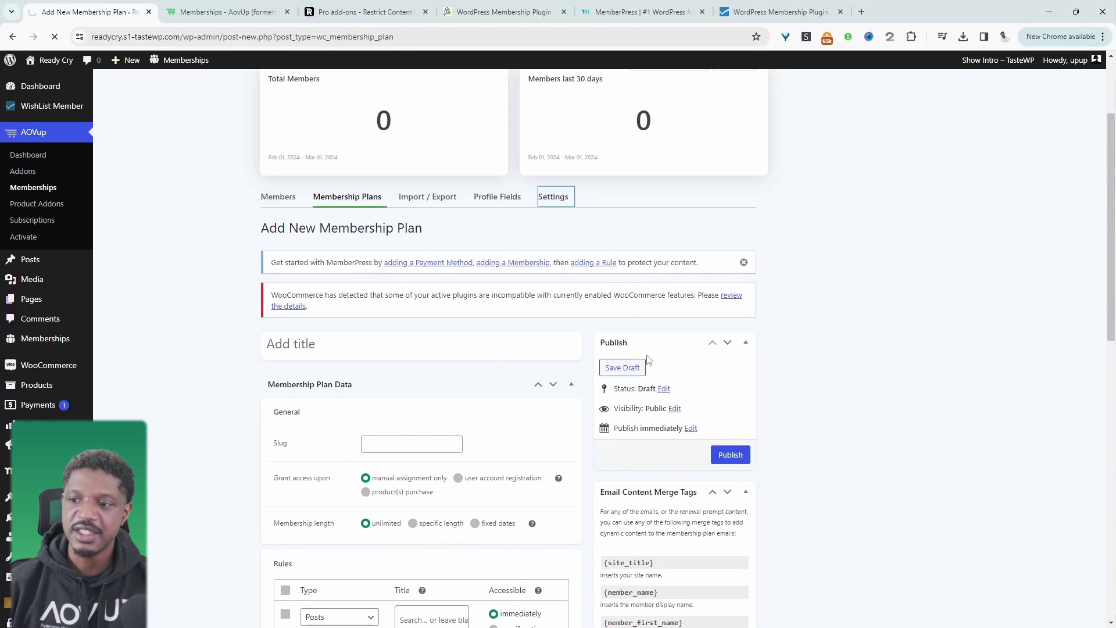
scroll(536, 453, down, 3)
scroll(536, 454, down, 5)
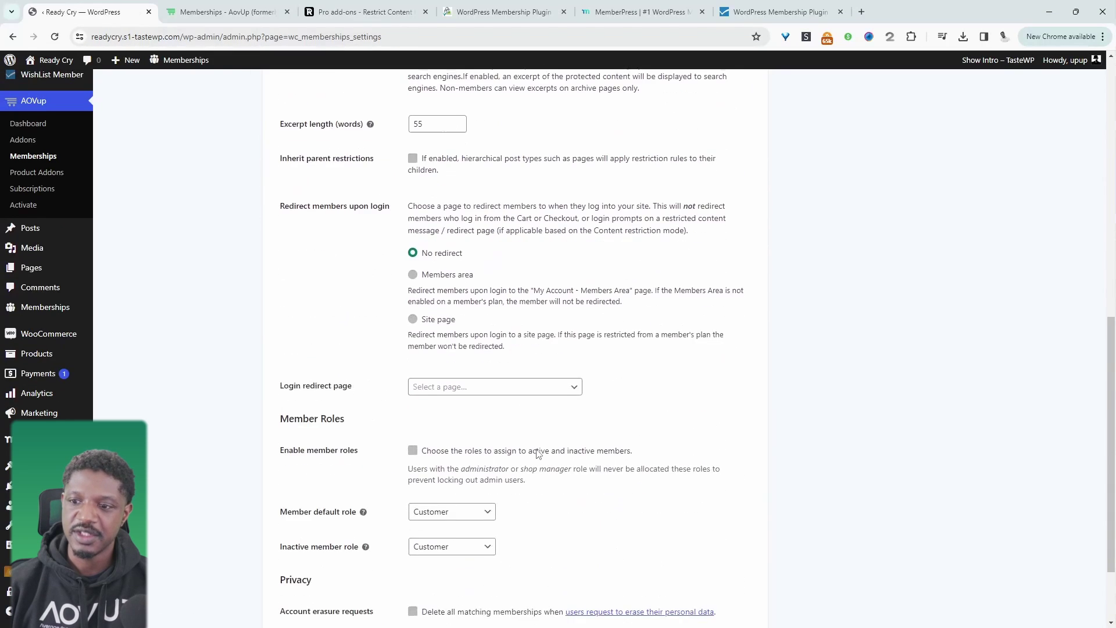
scroll(536, 454, up, 3)
scroll(425, 174, up, 2)
click(431, 144)
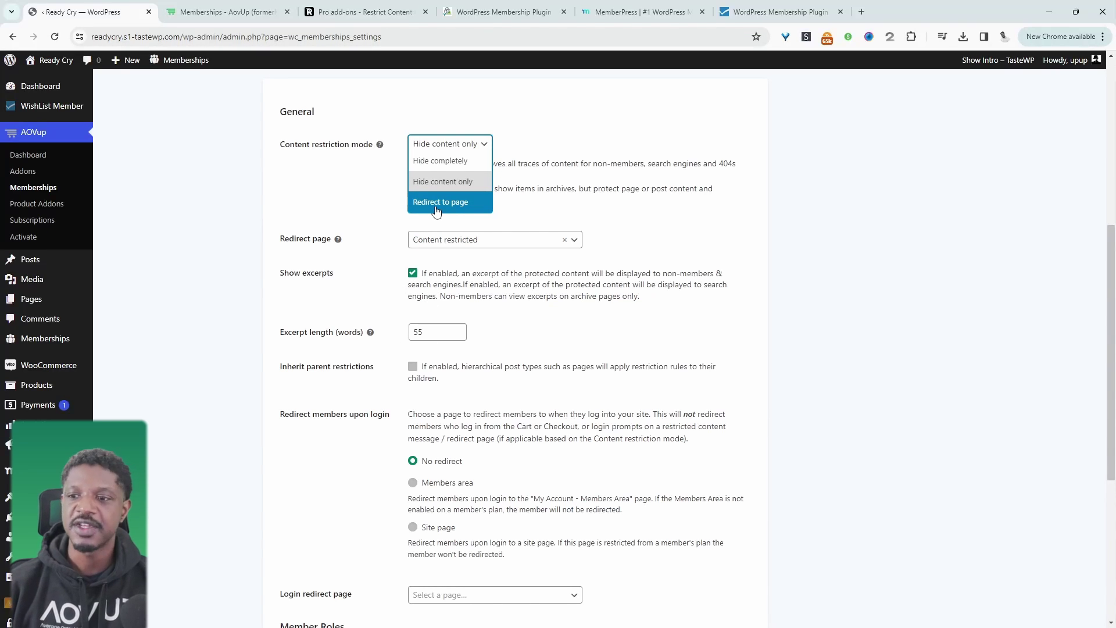
click(666, 370)
Turn on Inherit parent restrictions in the memberships settings.
click(666, 369)
scroll(474, 206, down, 4)
scroll(500, 467, up, 6)
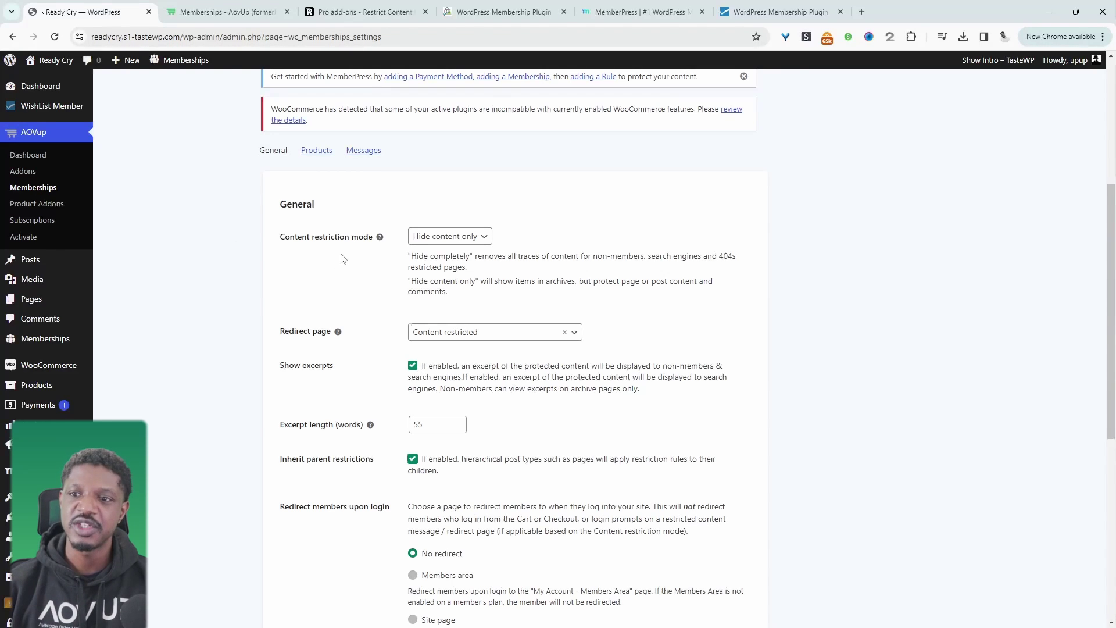
scroll(343, 259, up, 2)
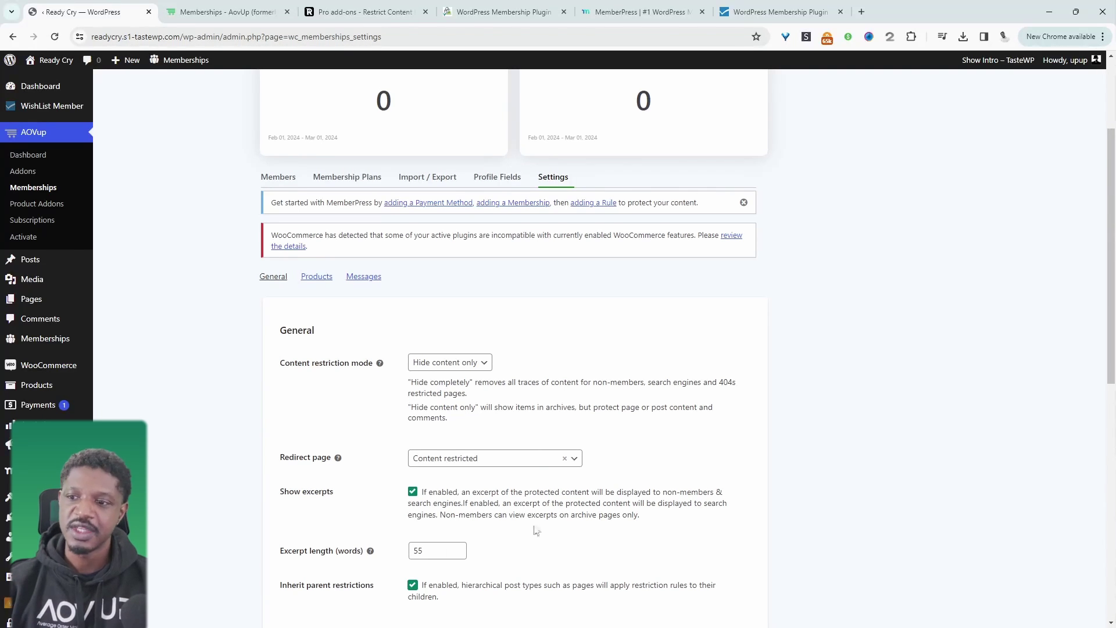
click(32, 220)
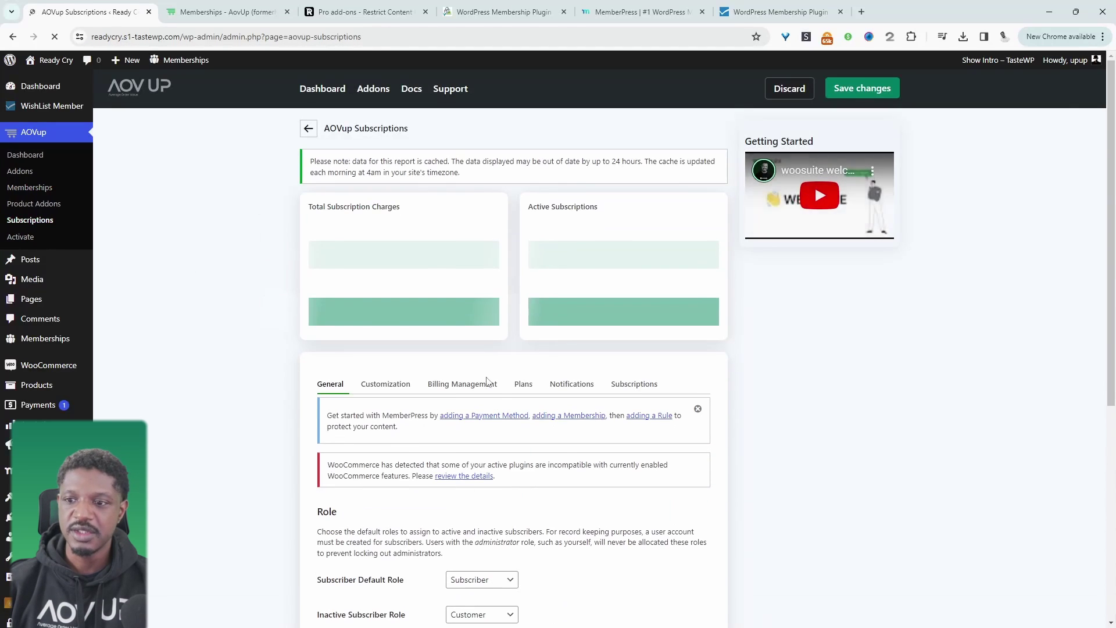
View the subscription Plans list with the Coffee plan, then return to general subscription settings.
click(524, 384)
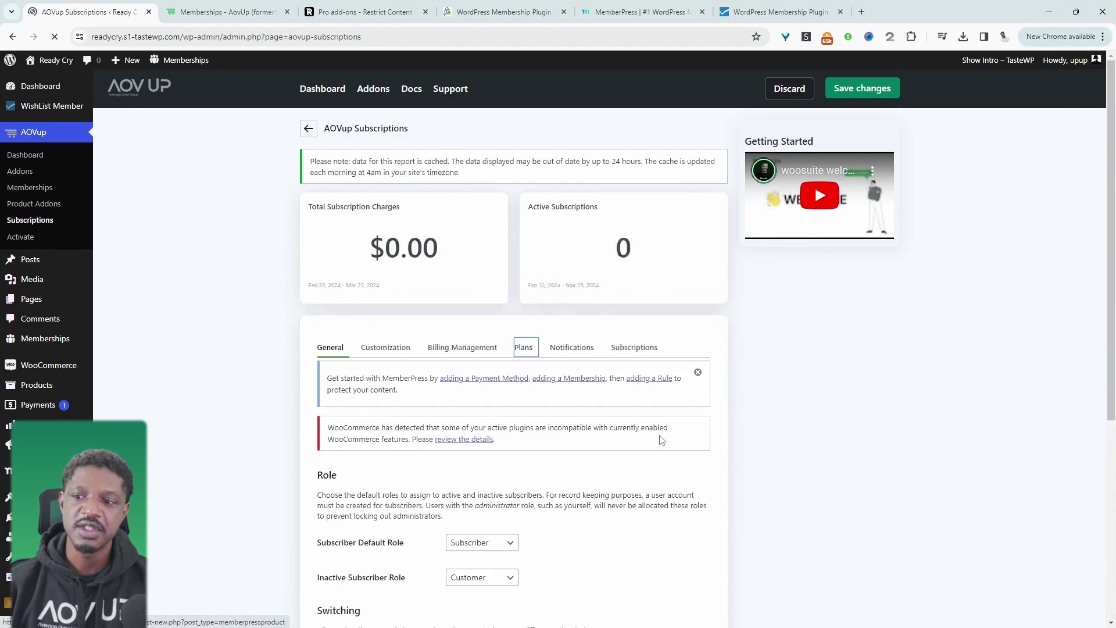
scroll(472, 424, down, 1)
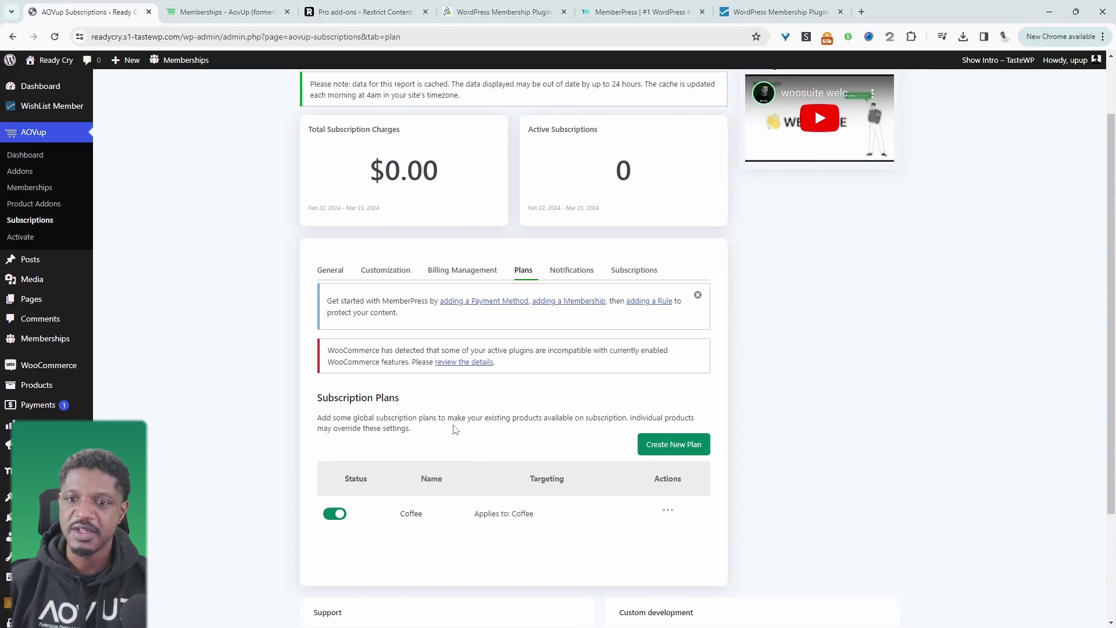
key(alt+Left)
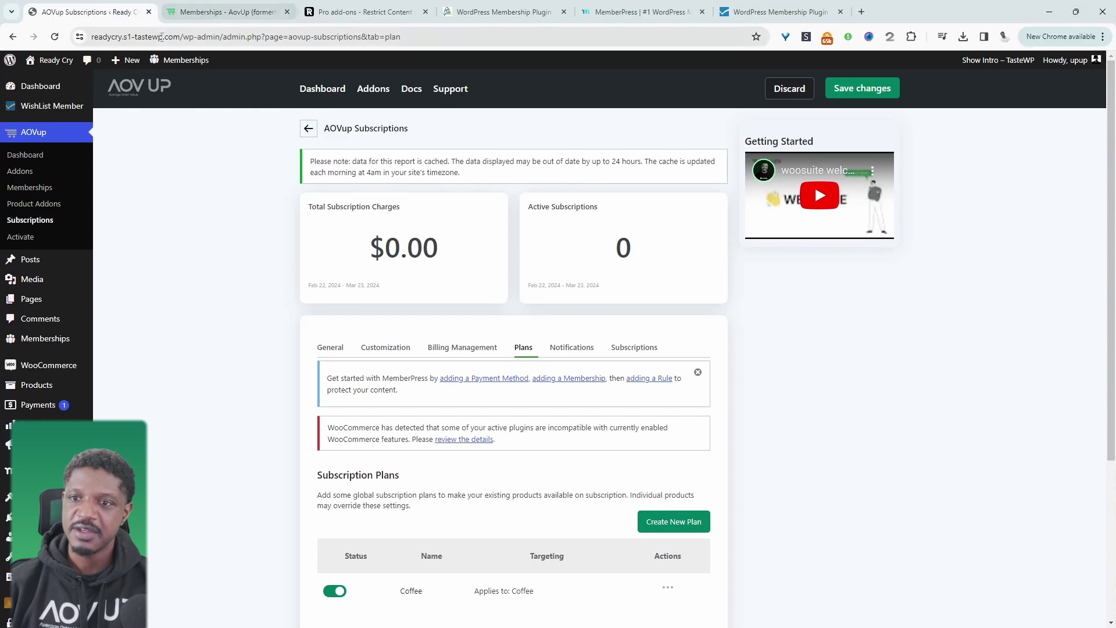
Create a new page and insert the Images and text pattern.
mouse_move(123, 62)
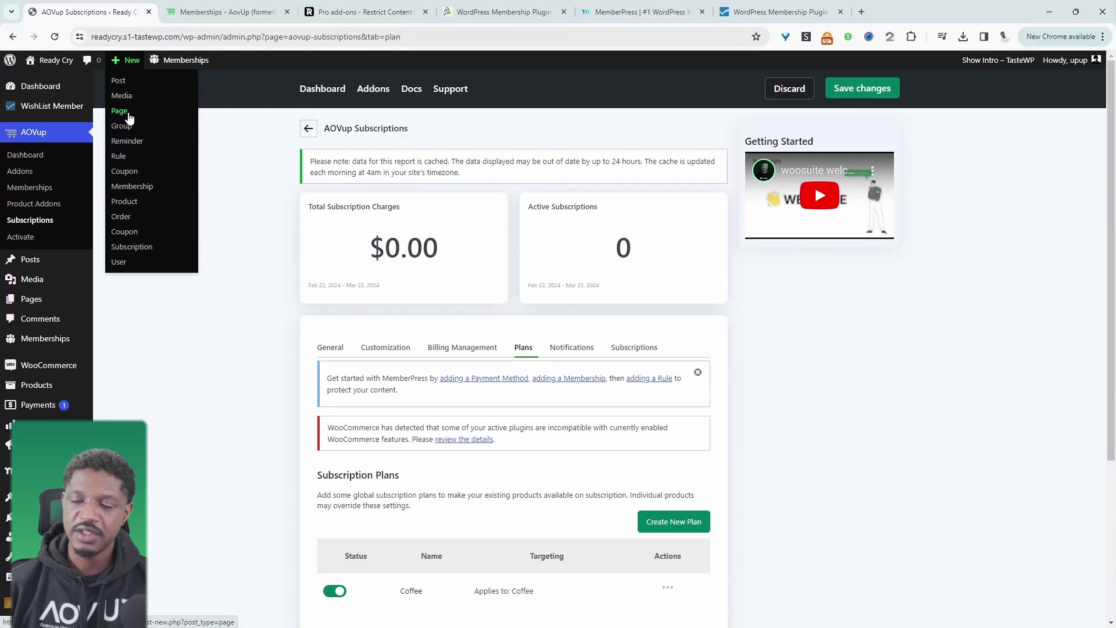
click(119, 110)
click(649, 185)
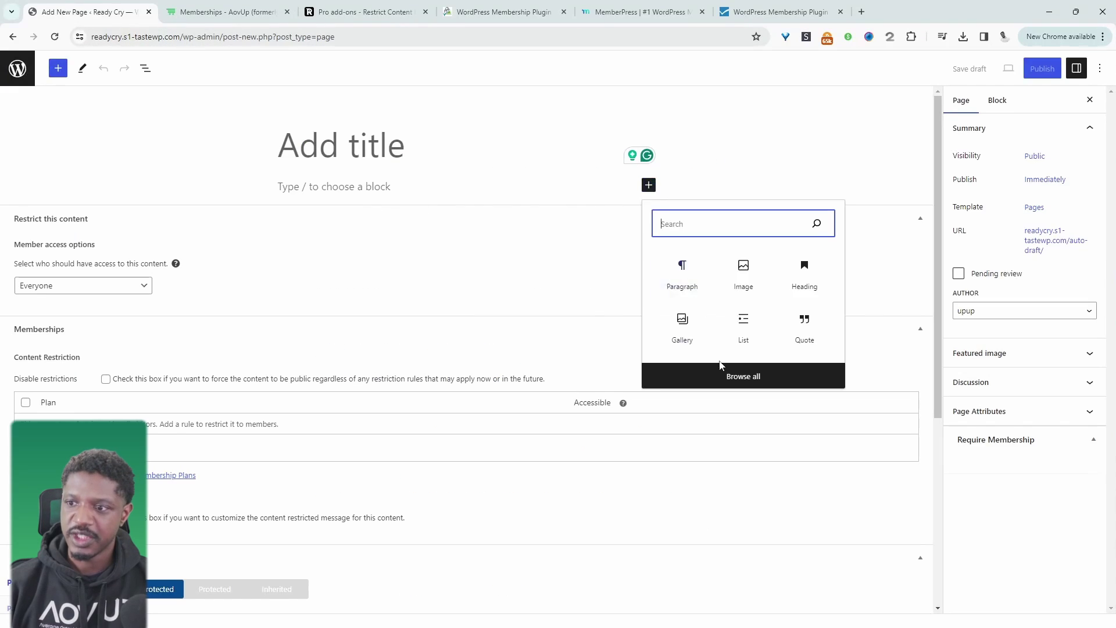
click(724, 376)
click(121, 138)
click(392, 119)
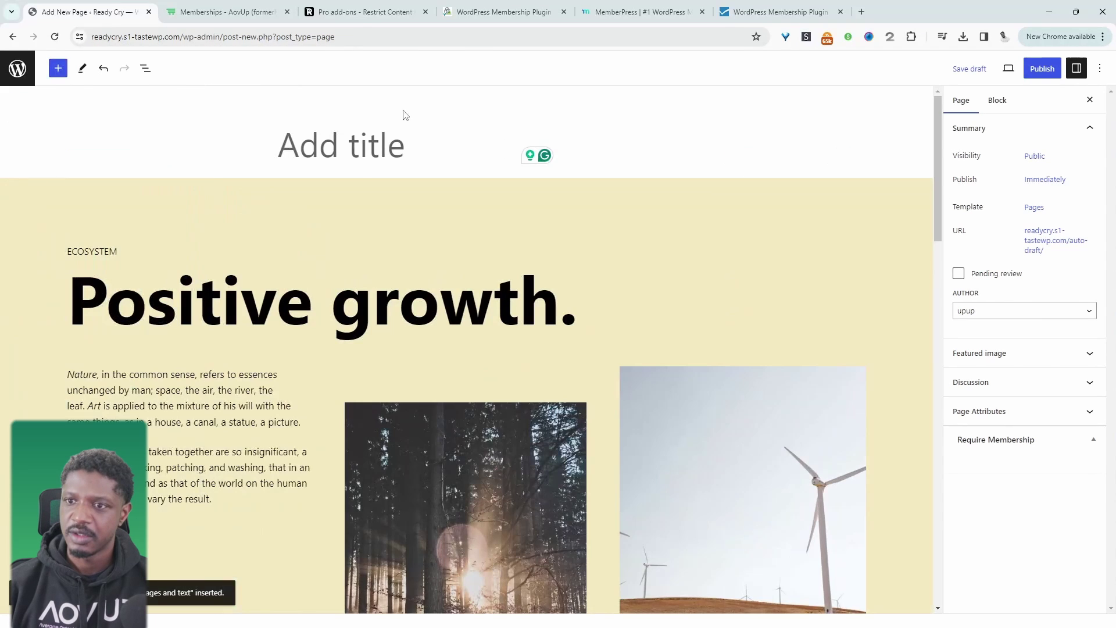
scroll(385, 358, down, 10)
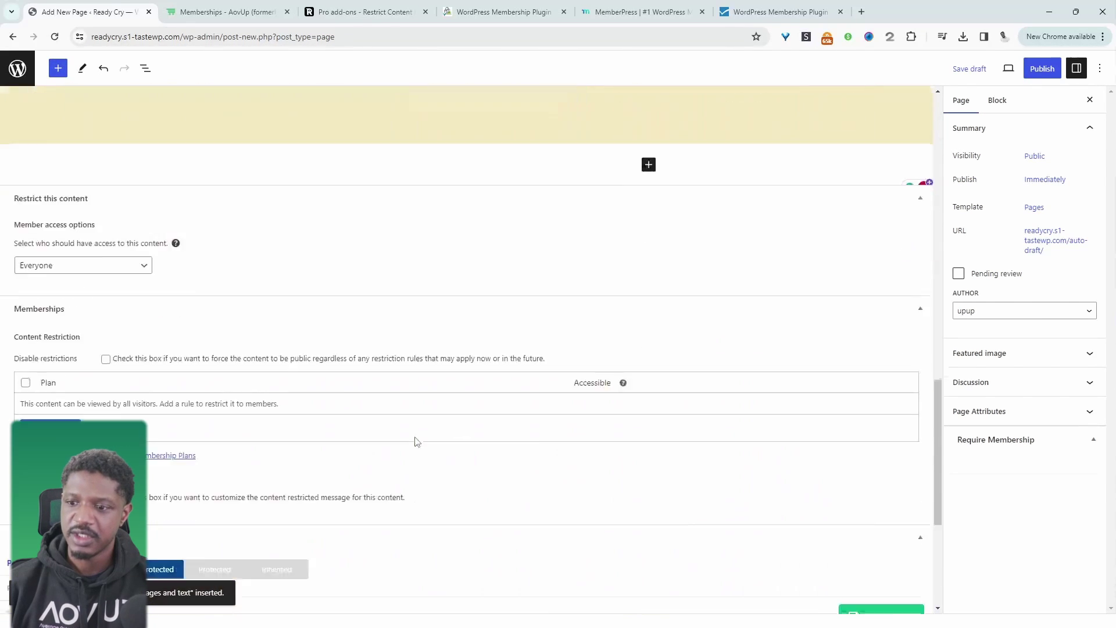
scroll(416, 442, up, 4)
Add a Member Content block below the pattern and put an Image block inside it.
click(649, 383)
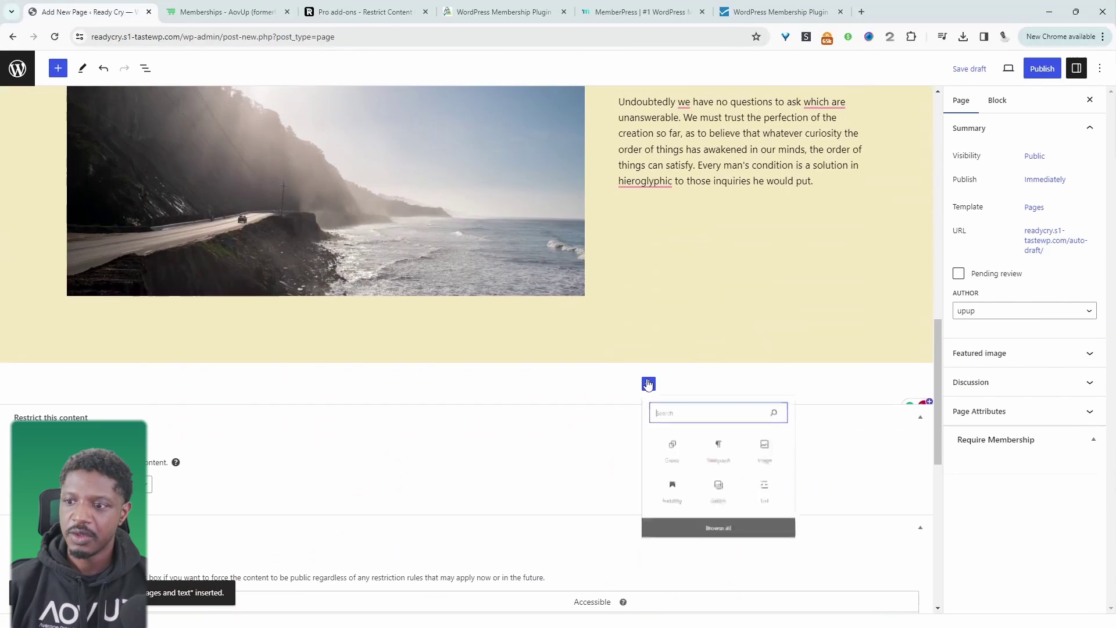
text(me)
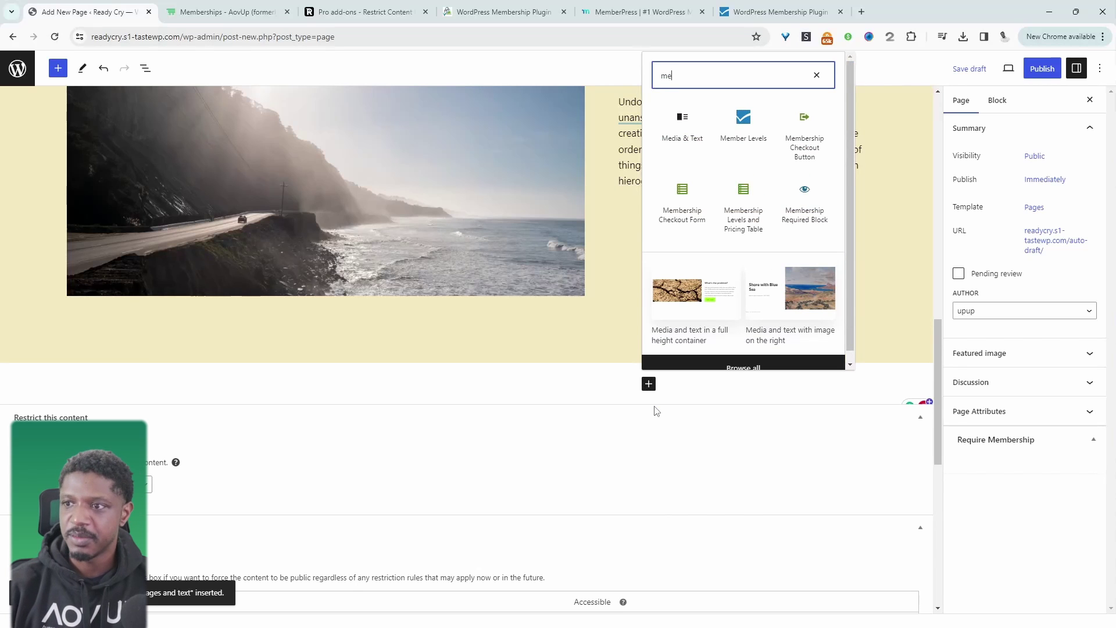
click(759, 367)
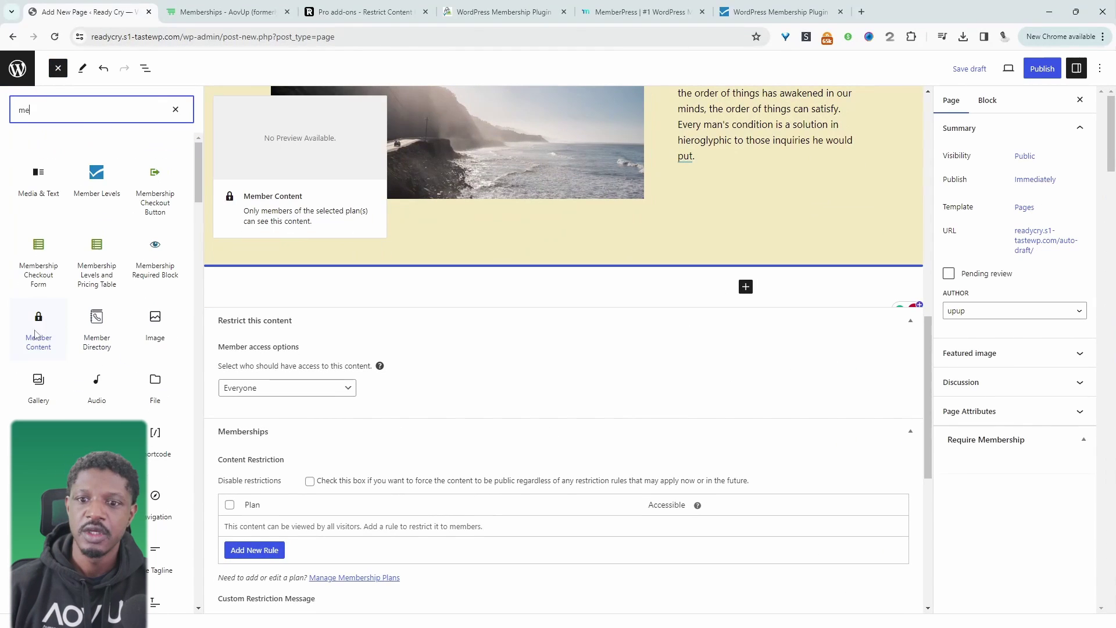
click(36, 333)
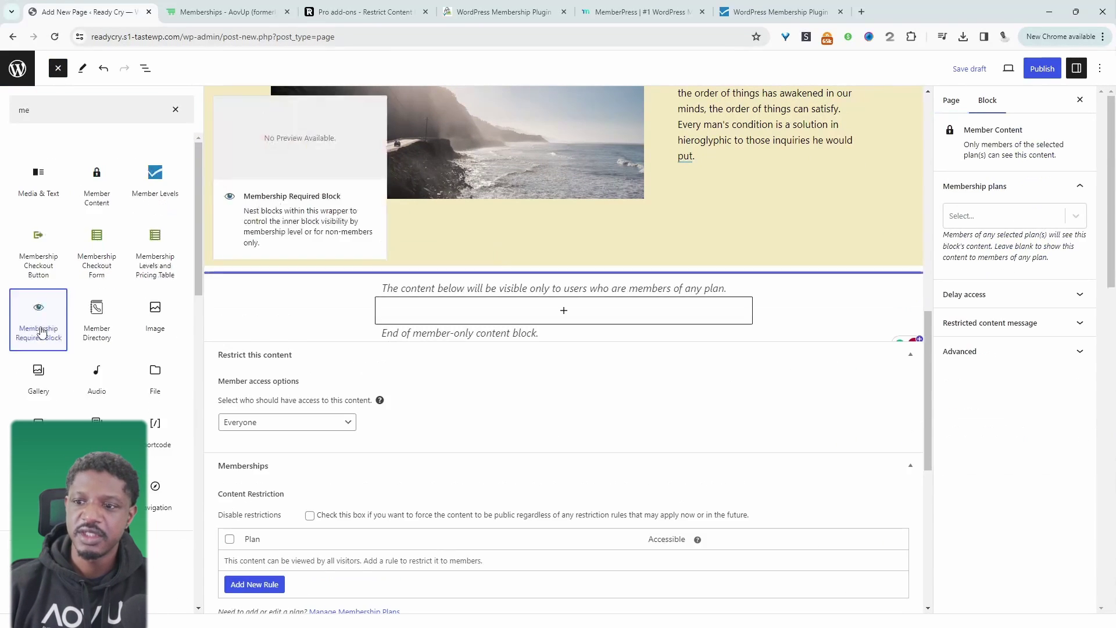
click(40, 328)
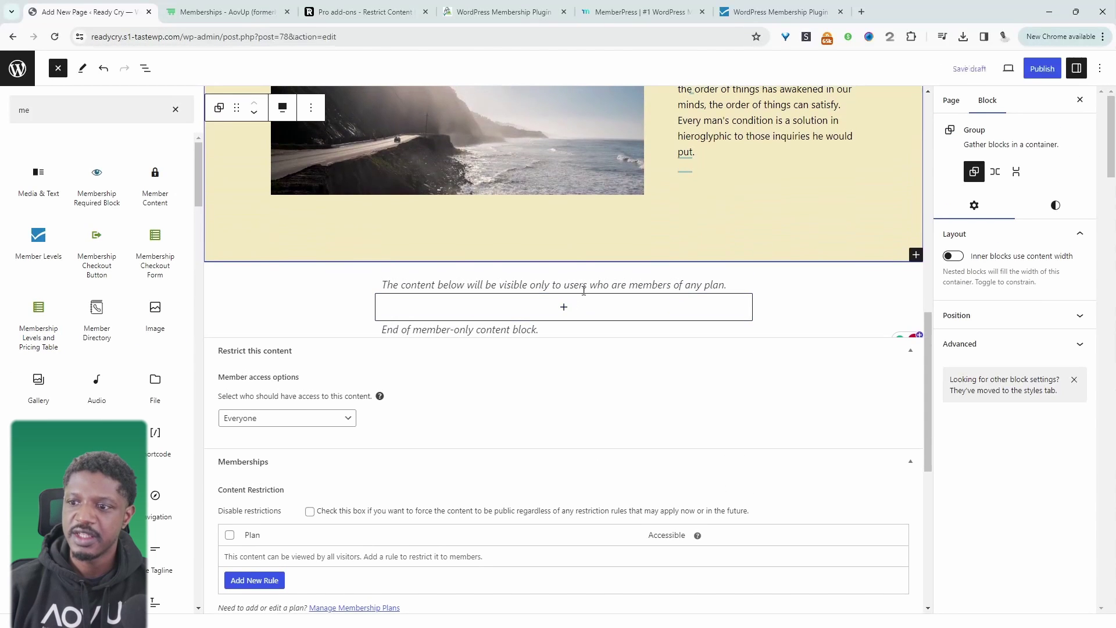
click(563, 307)
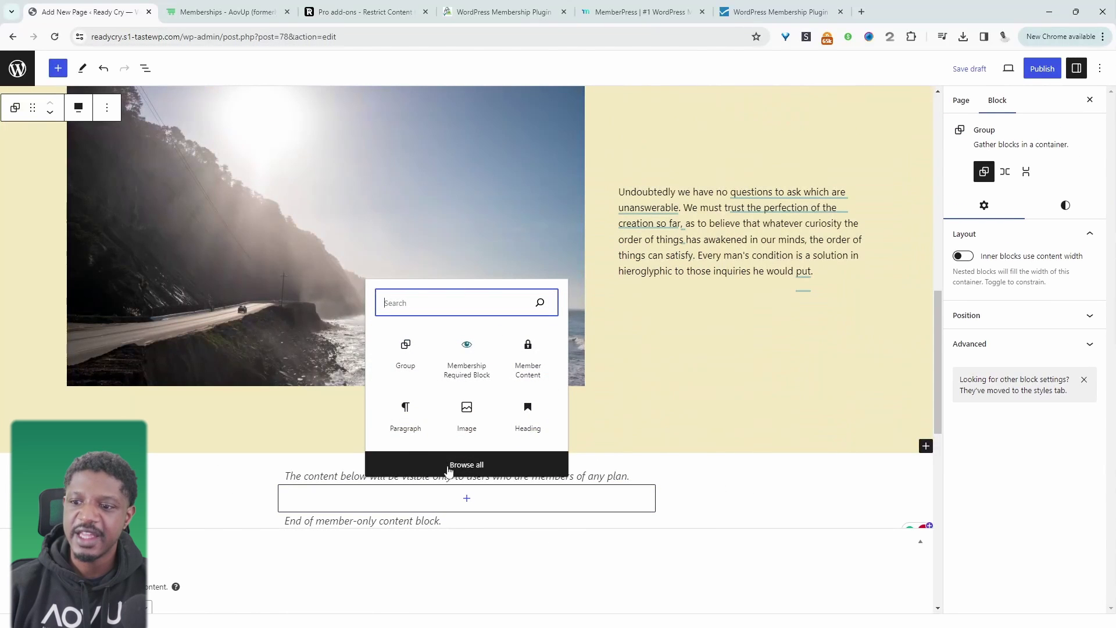
click(468, 429)
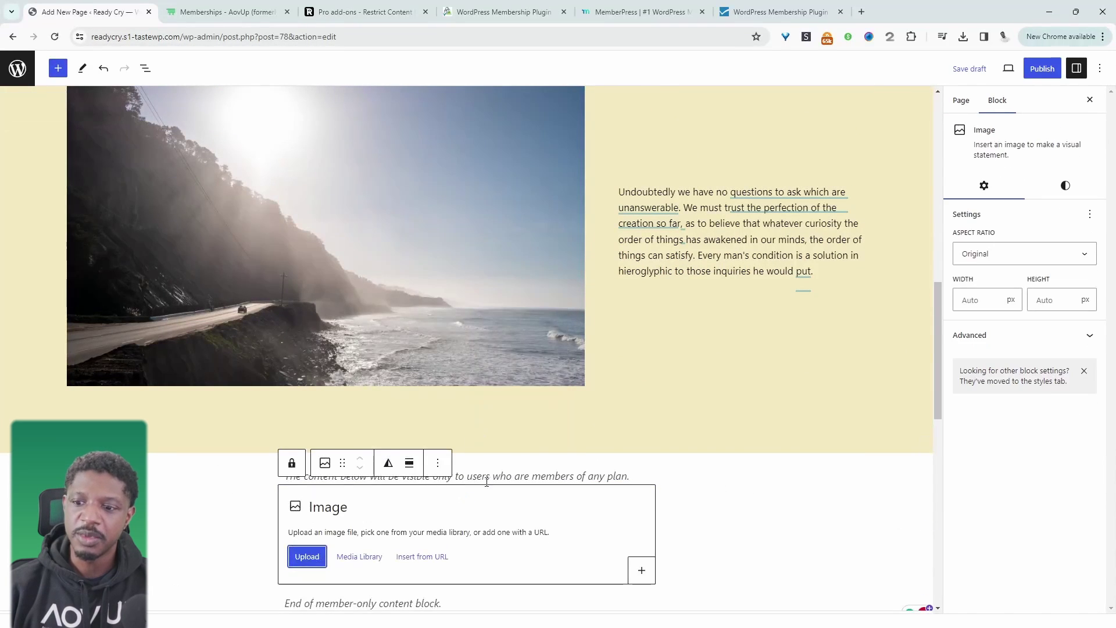
scroll(445, 570, down, 1)
Limit the Member Content block to the sdsd plan, keeping Delay access at Immediately.
click(616, 372)
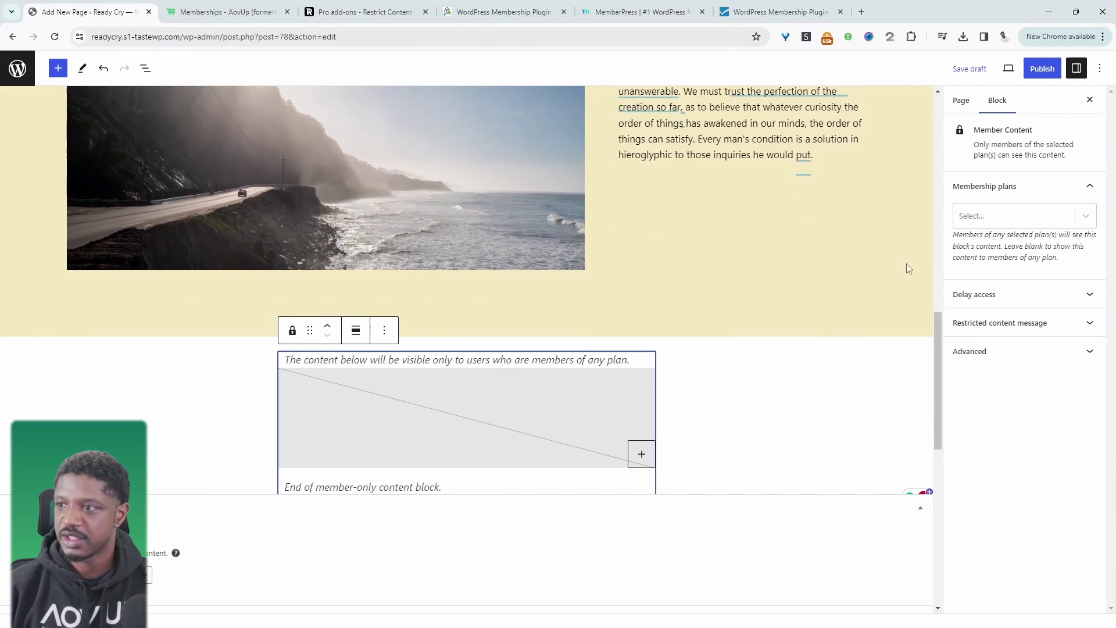
click(985, 217)
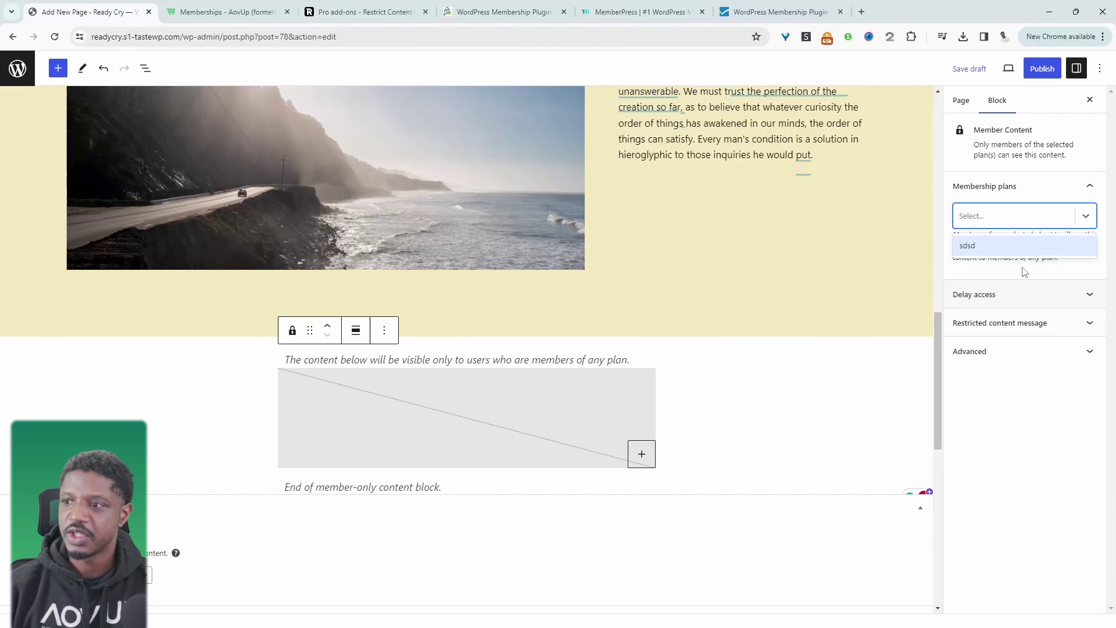
click(984, 245)
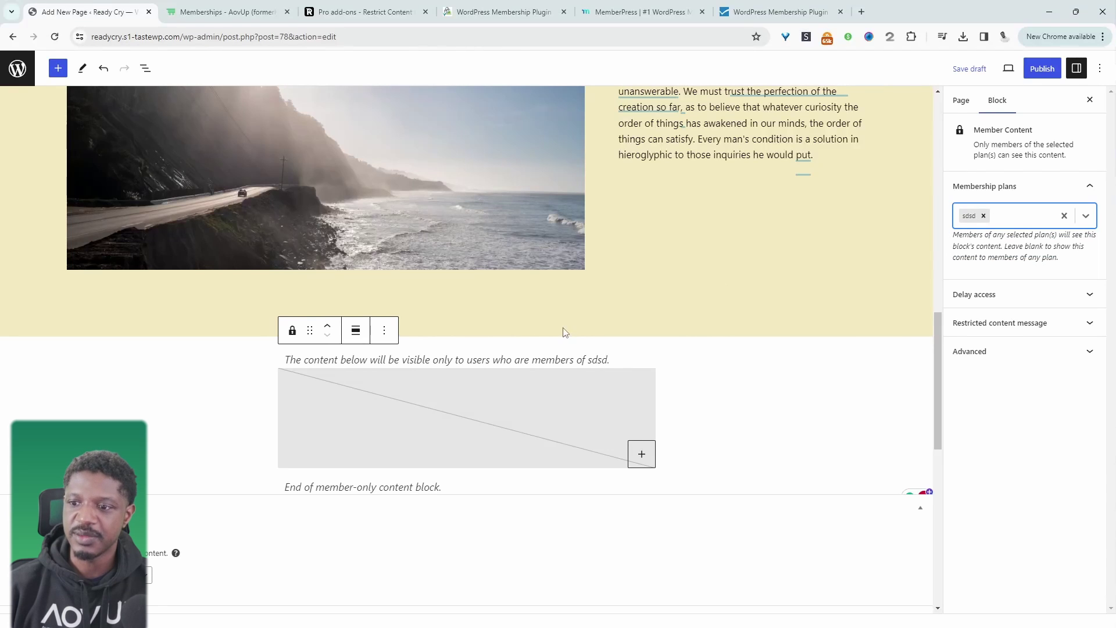
click(1023, 302)
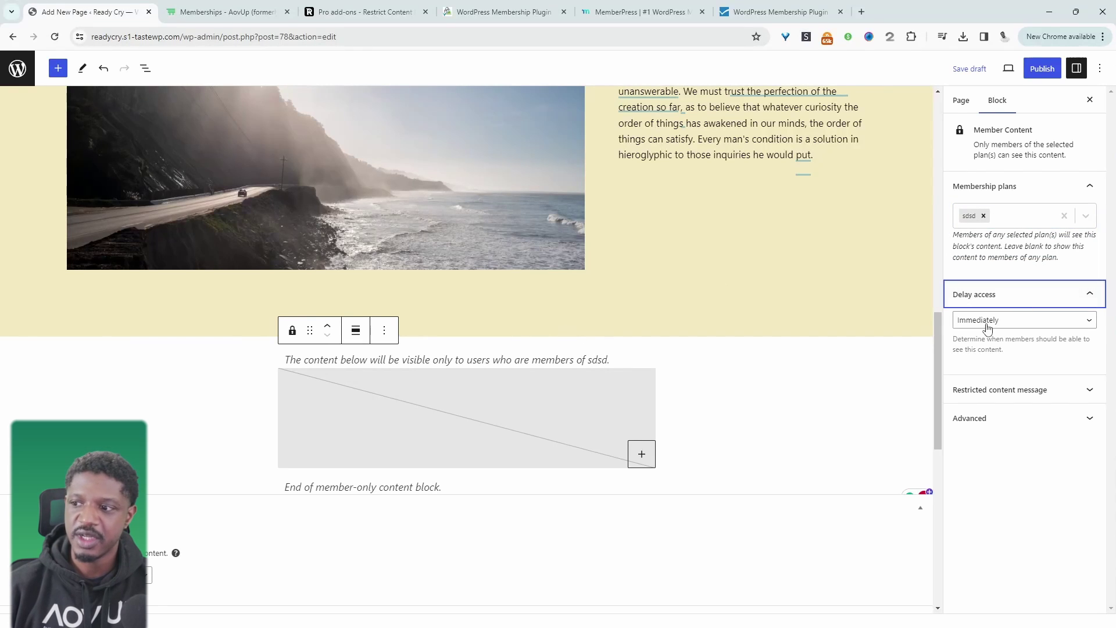
click(988, 323)
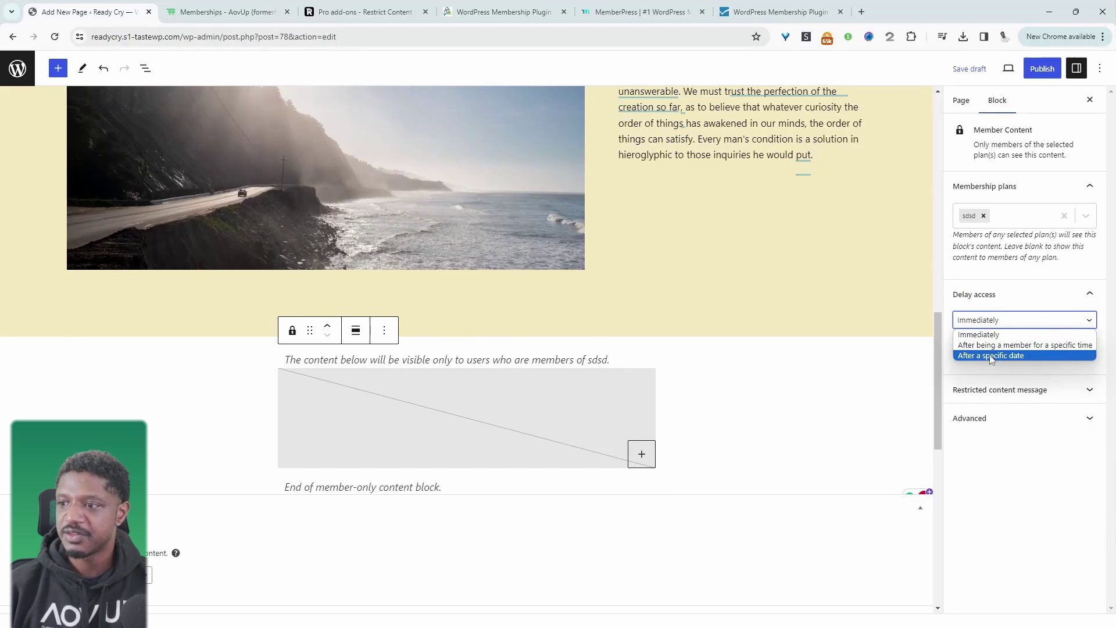
click(1044, 398)
click(1041, 391)
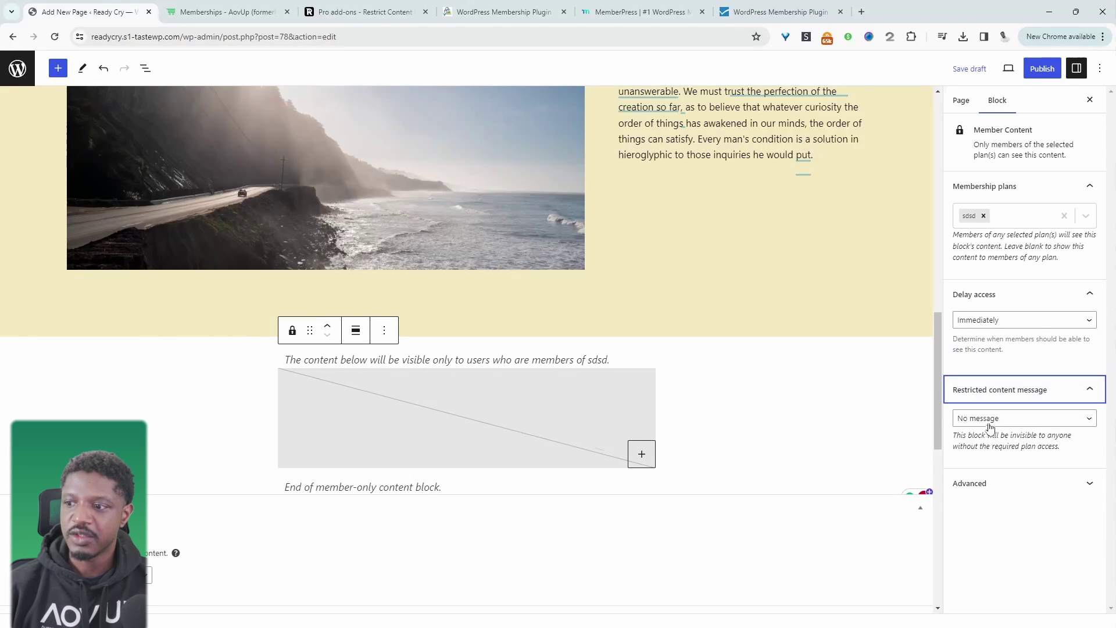
click(993, 420)
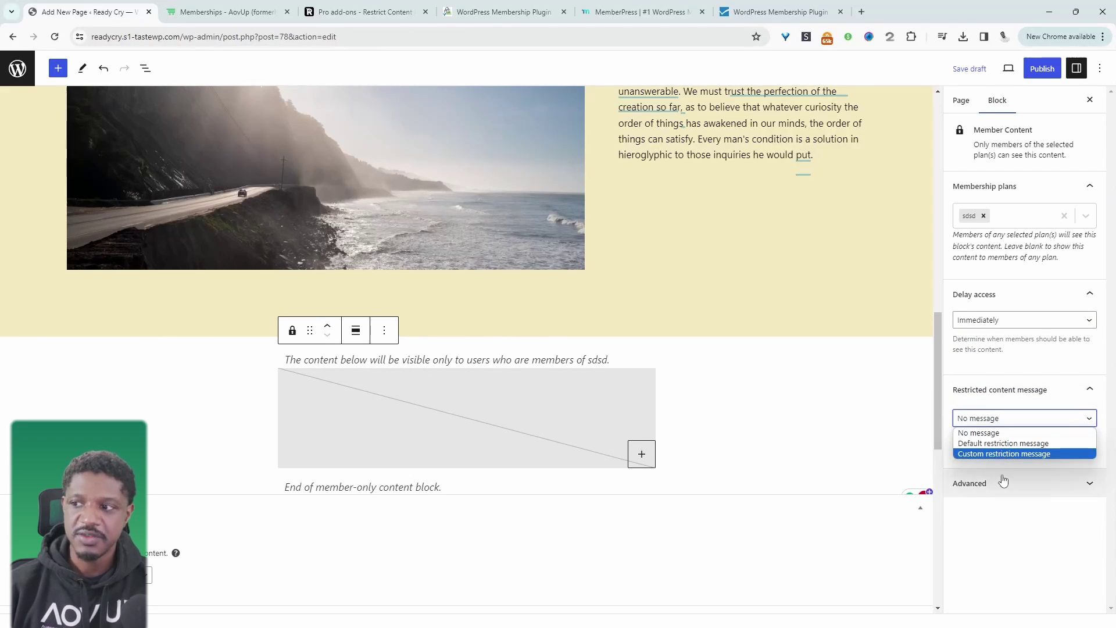
click(805, 395)
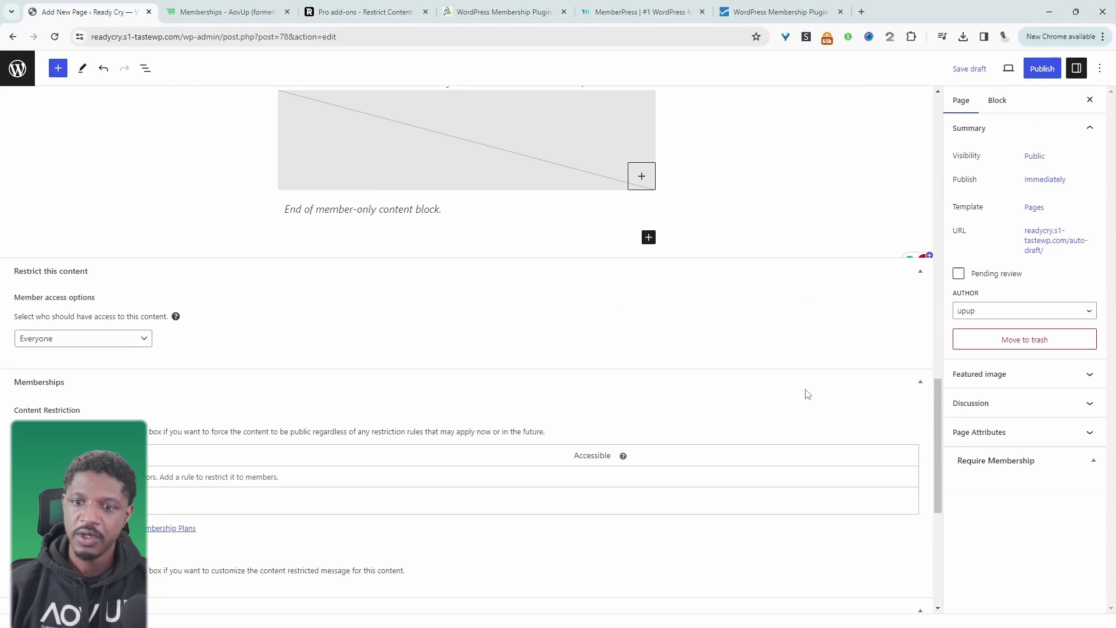
scroll(767, 361, down, 1)
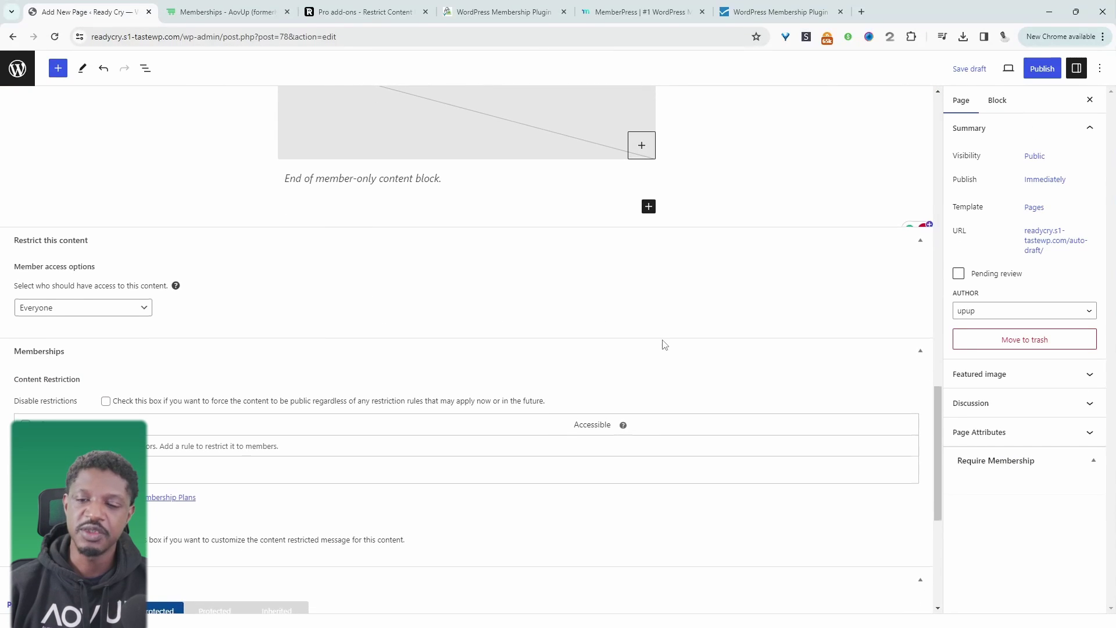
scroll(664, 345, down, 3)
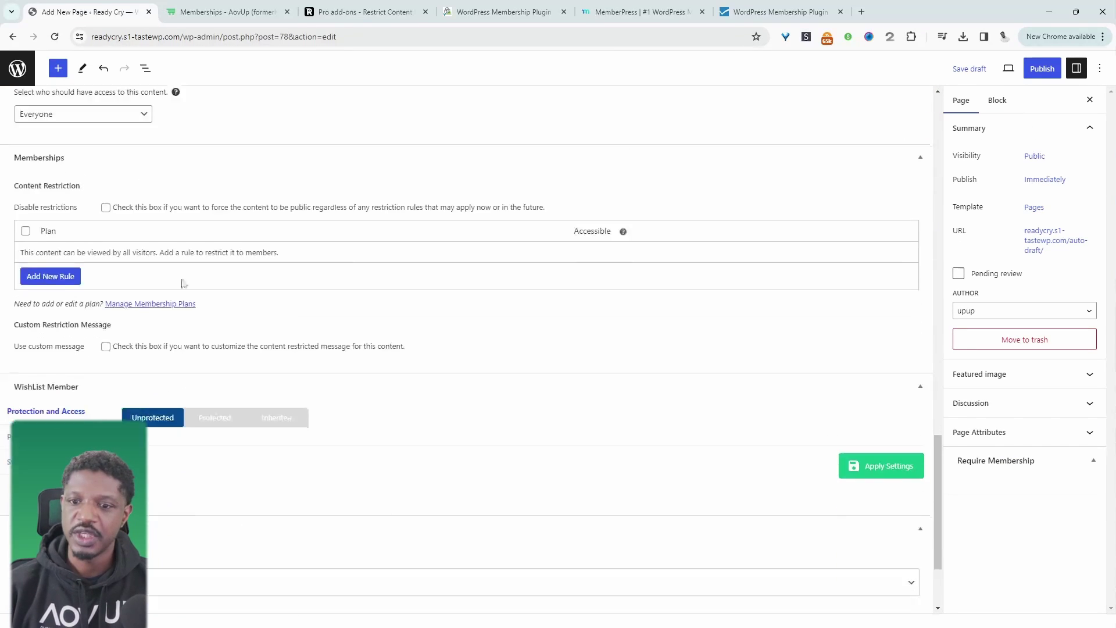
scroll(99, 278, down, 2)
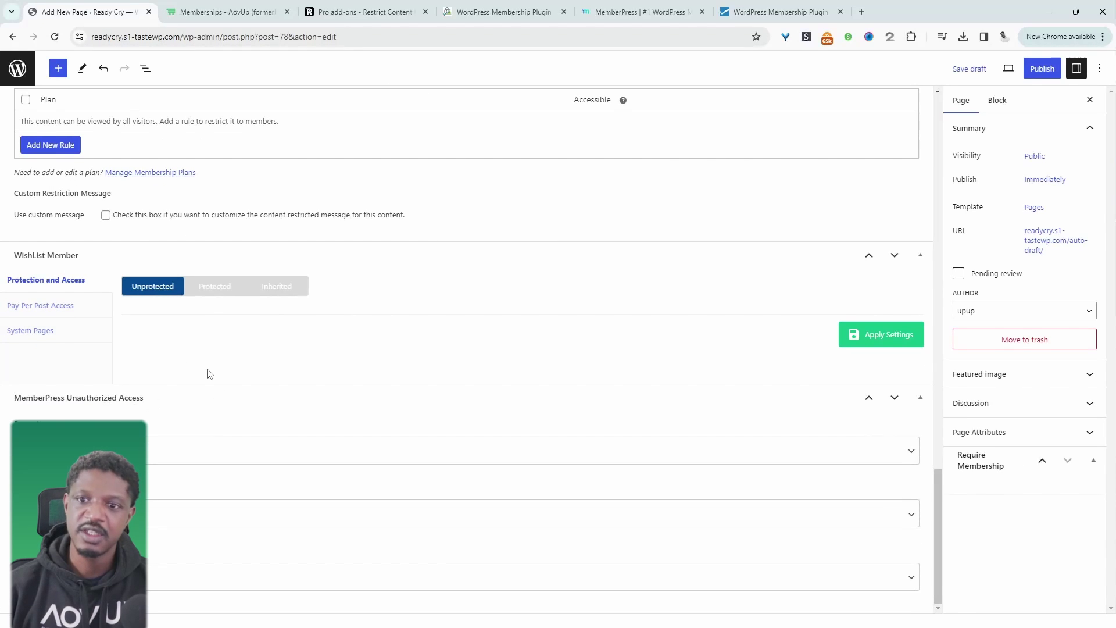
scroll(199, 356, up, 3)
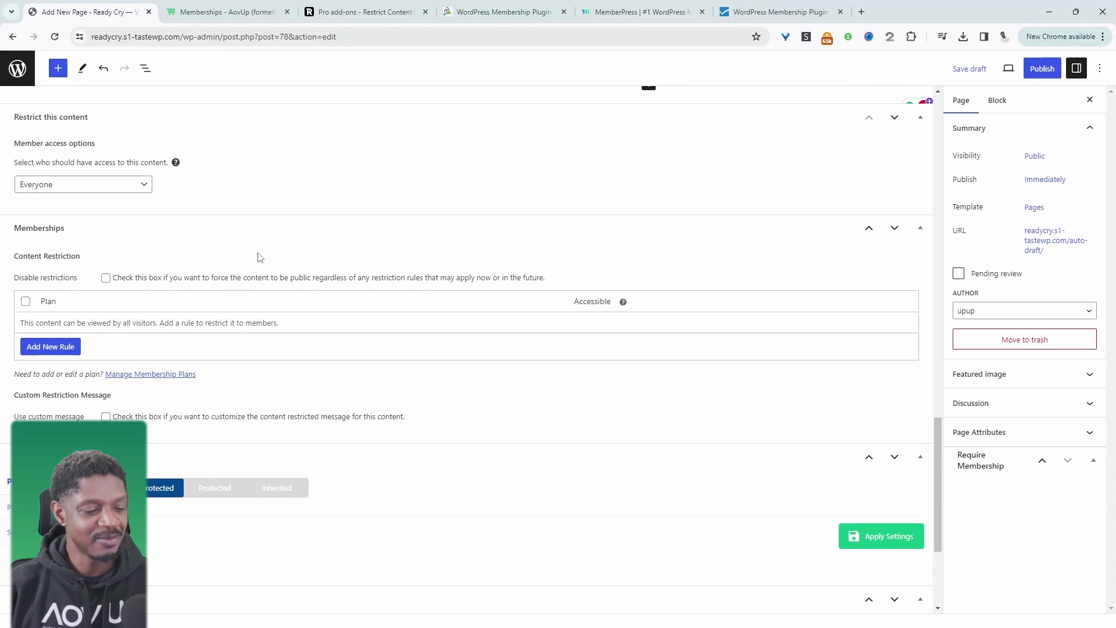
mouse_move(3, 217)
mouse_down()
mouse_move(911, 265)
mouse_move(887, 417)
mouse_move(3, 231)
mouse_up()
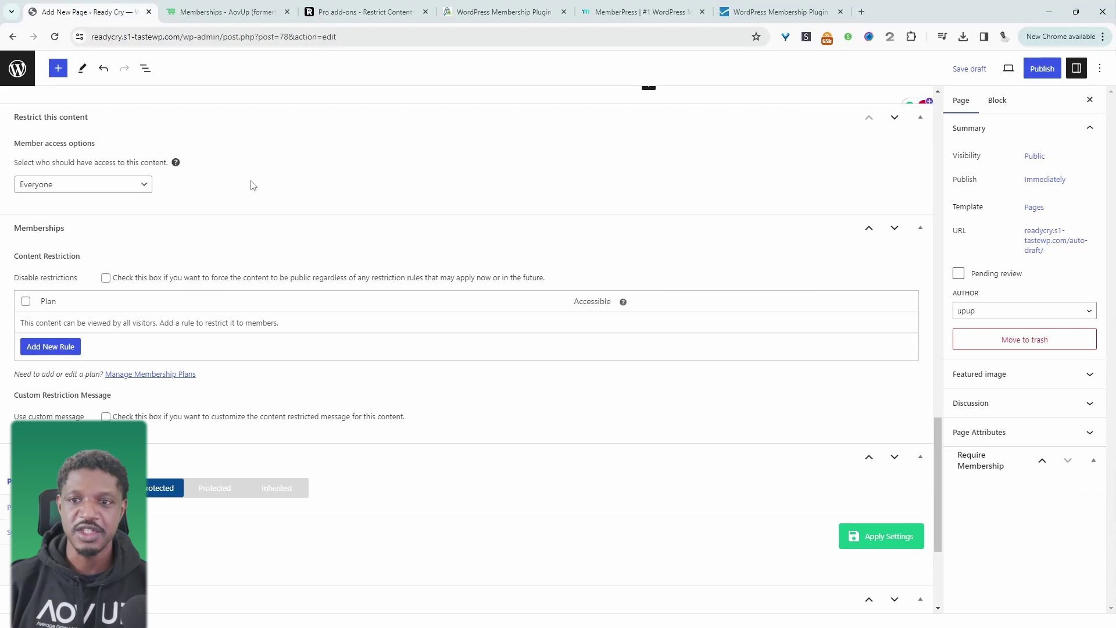
Switch to the Memberships - AovUp browser tab with Ctrl+Tab.
key(ctrl+Tab)
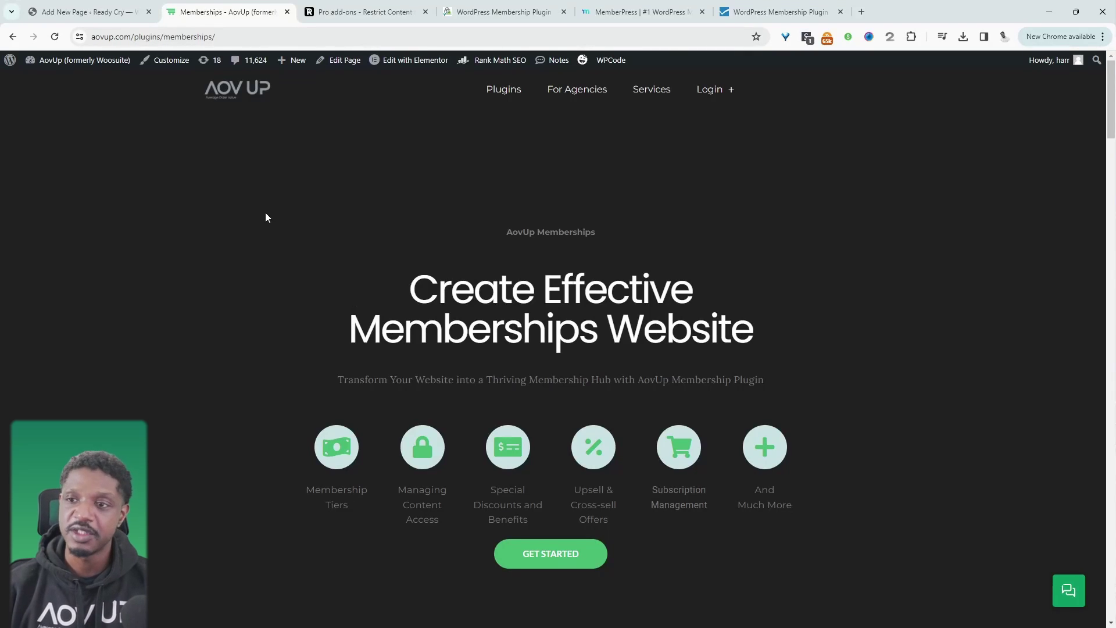
Open the Restrict Content Pro homepage and leave the new page without saving the draft.
click(361, 12)
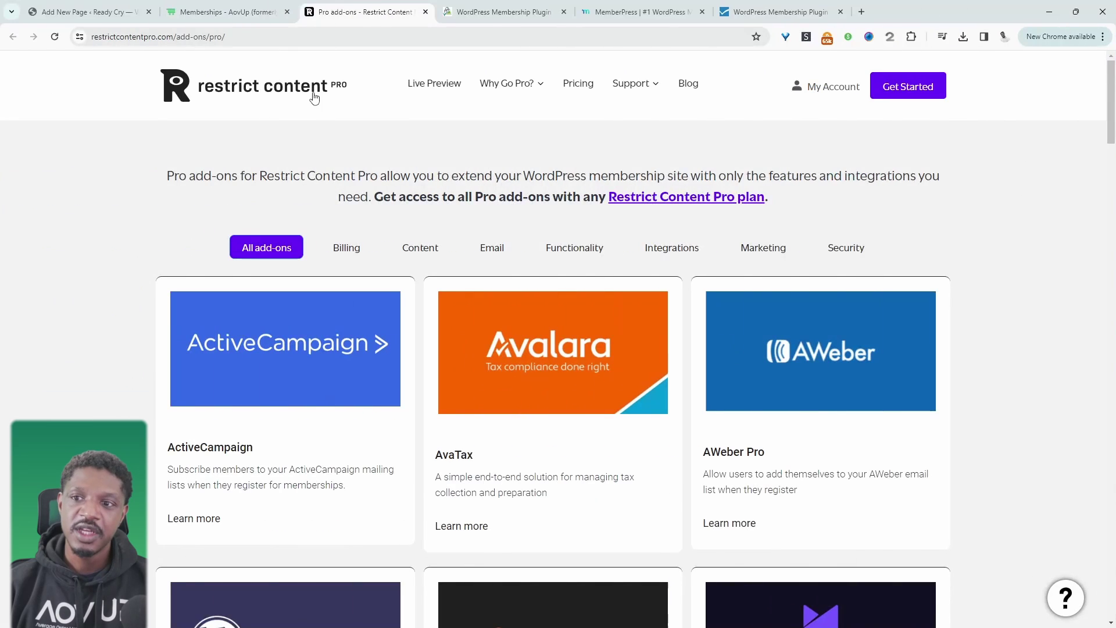
click(126, 98)
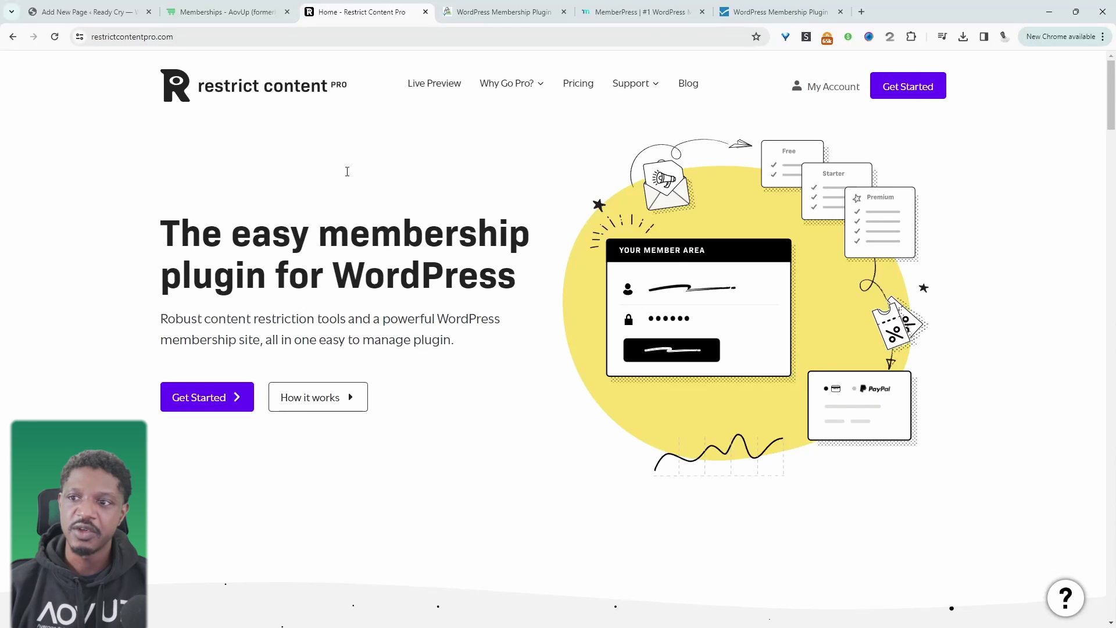
click(88, 12)
click(609, 110)
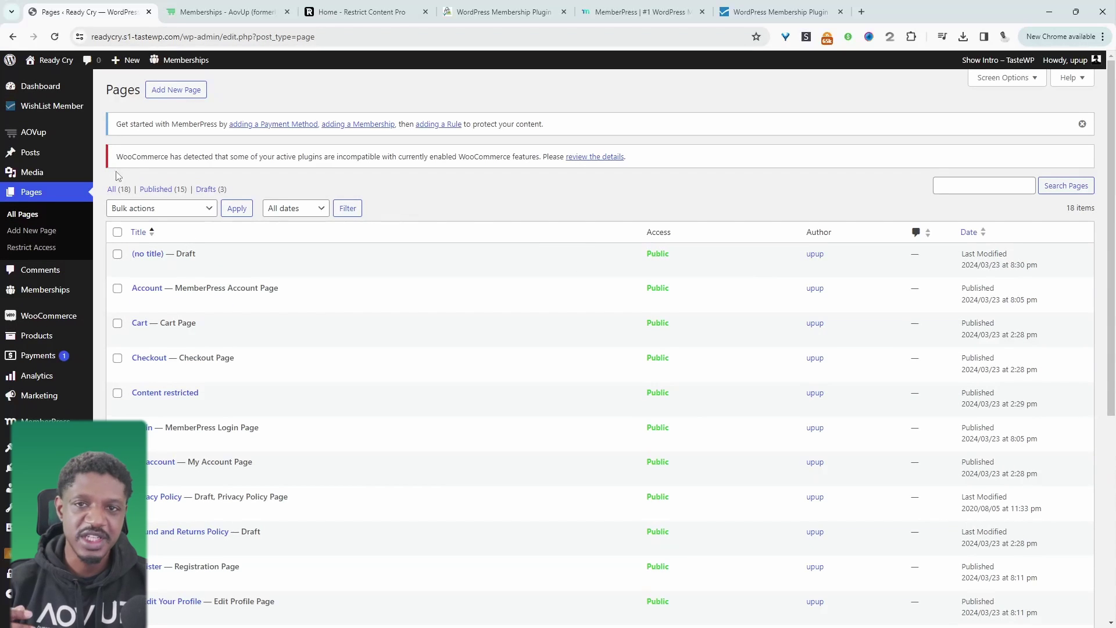
Scroll through the Restrict Content Pro homepage features toward the footer.
click(360, 12)
scroll(453, 336, down, 3)
scroll(453, 336, up, 3)
scroll(521, 323, down, 15)
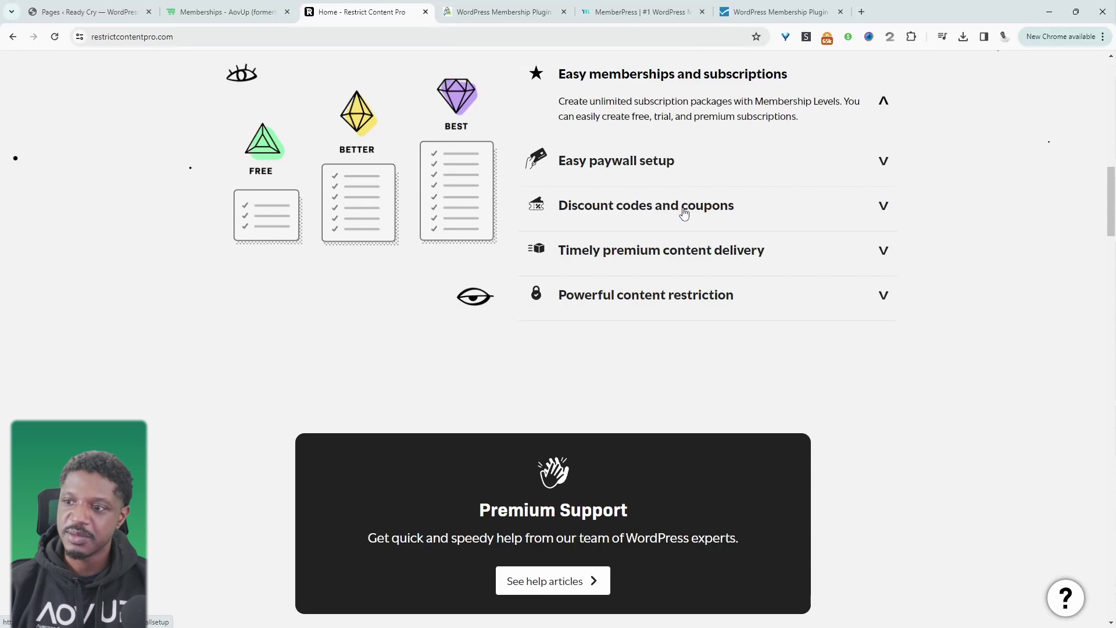
scroll(684, 213, down, 15)
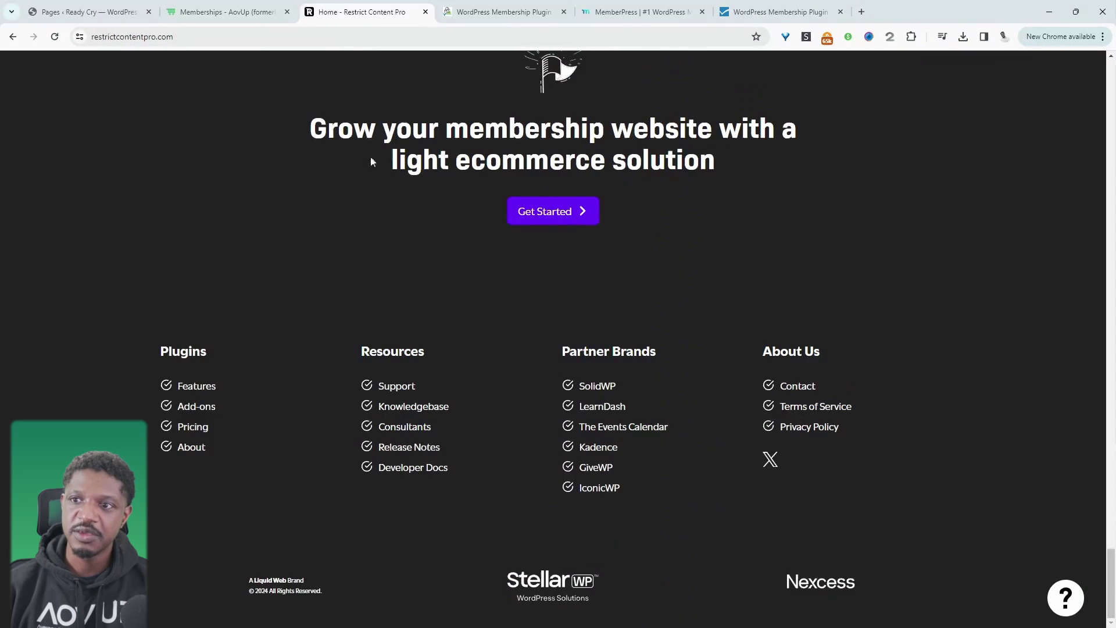
Open Restrict in the admin sidebar and scroll the empty memberships list.
click(87, 11)
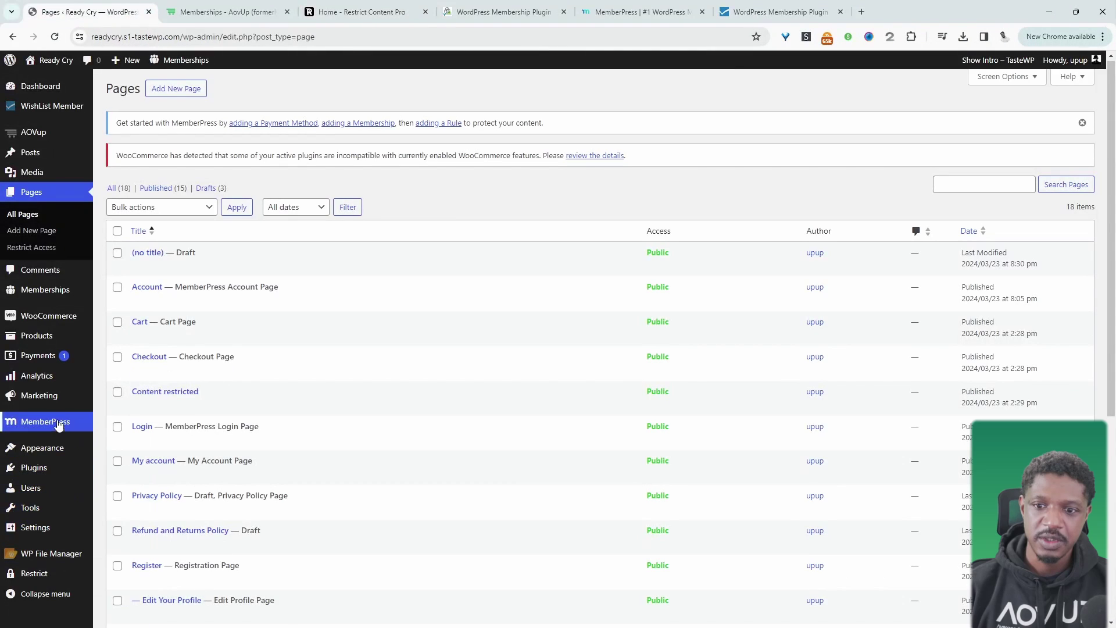
click(48, 578)
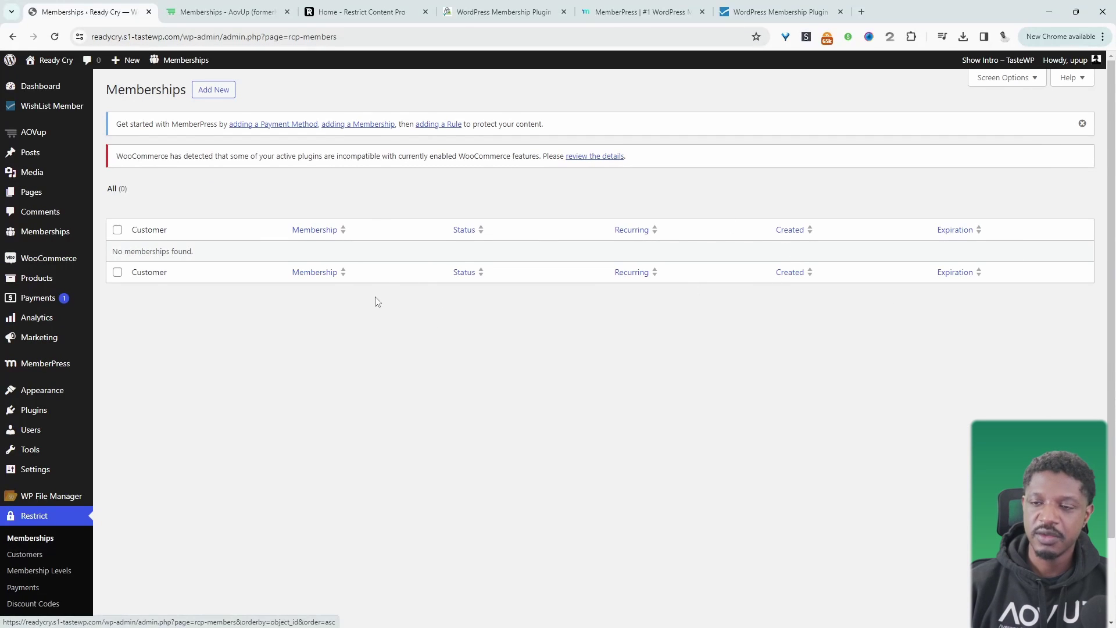
scroll(280, 314, down, 2)
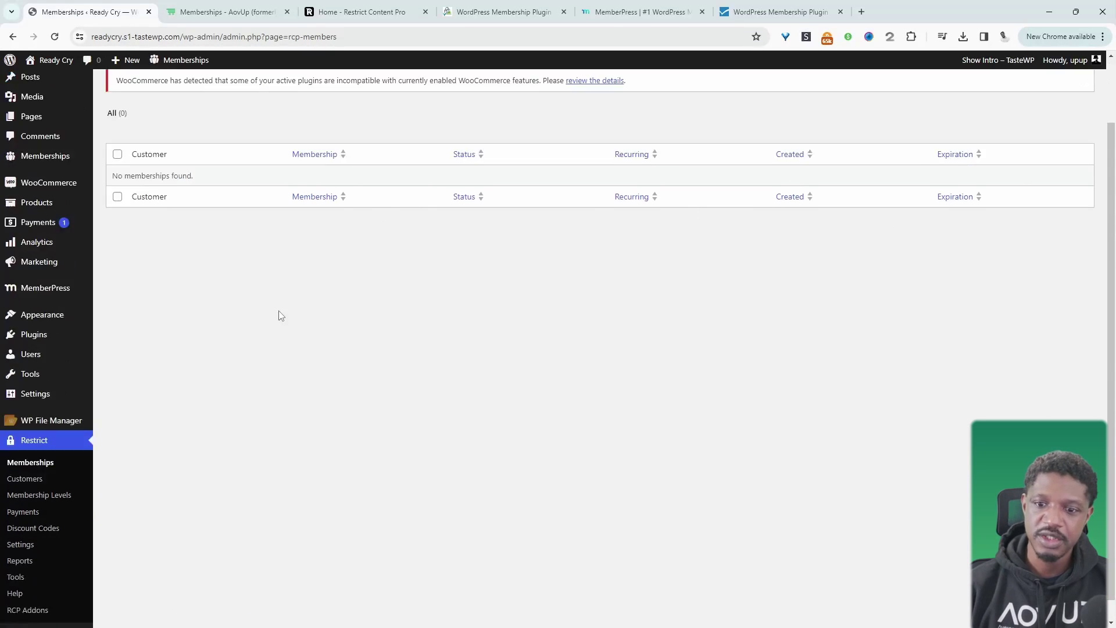
scroll(251, 416, down, 1)
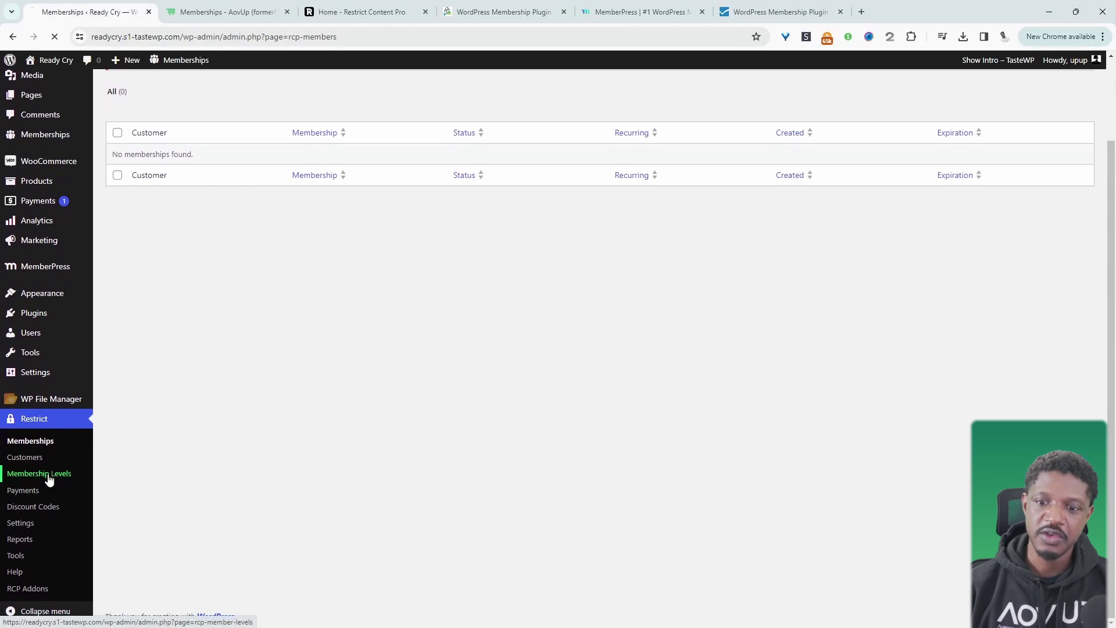
On Restrict Content Pro's Membership Levels page, set the new level's Access Level to 3, with signup fee at 0.
click(87, 477)
scroll(368, 378, down, 3)
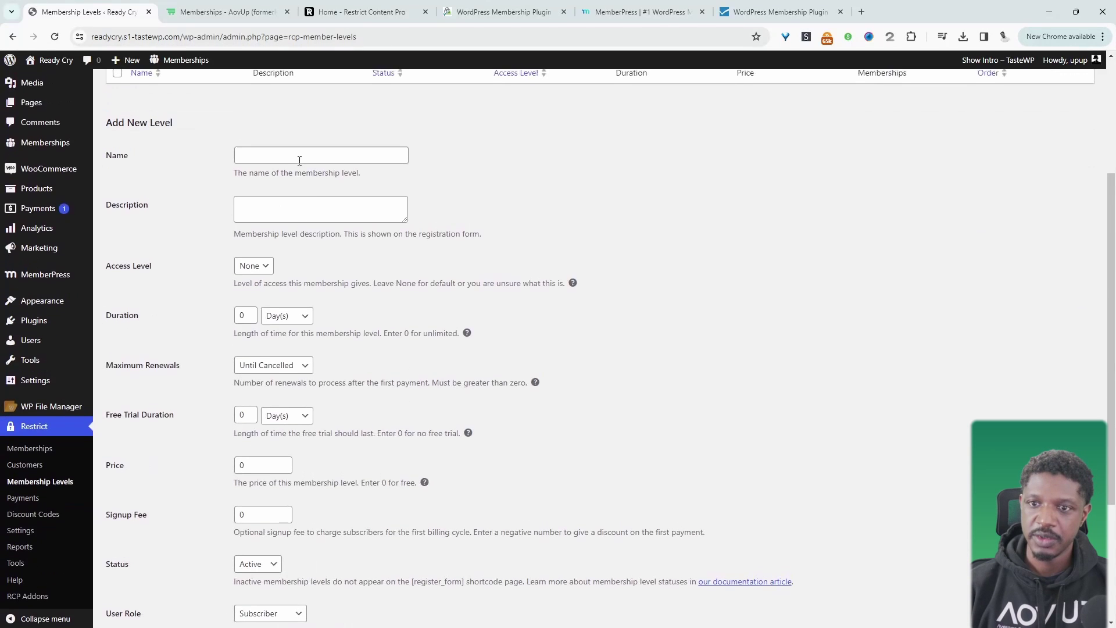
click(306, 219)
click(251, 270)
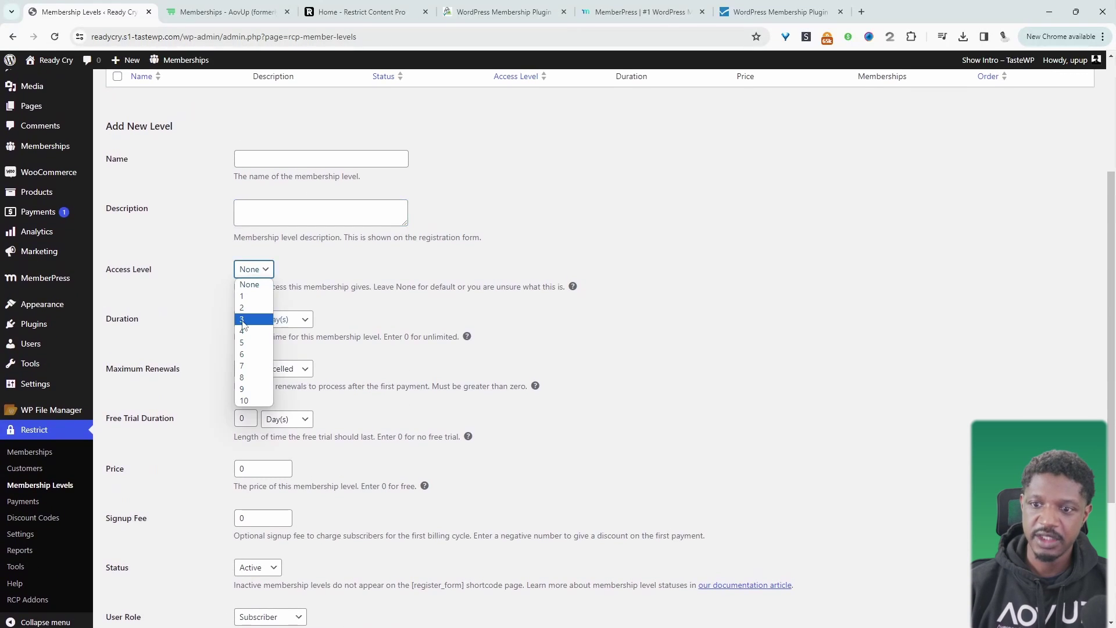
click(244, 324)
scroll(274, 336, down, 3)
double_click(242, 319)
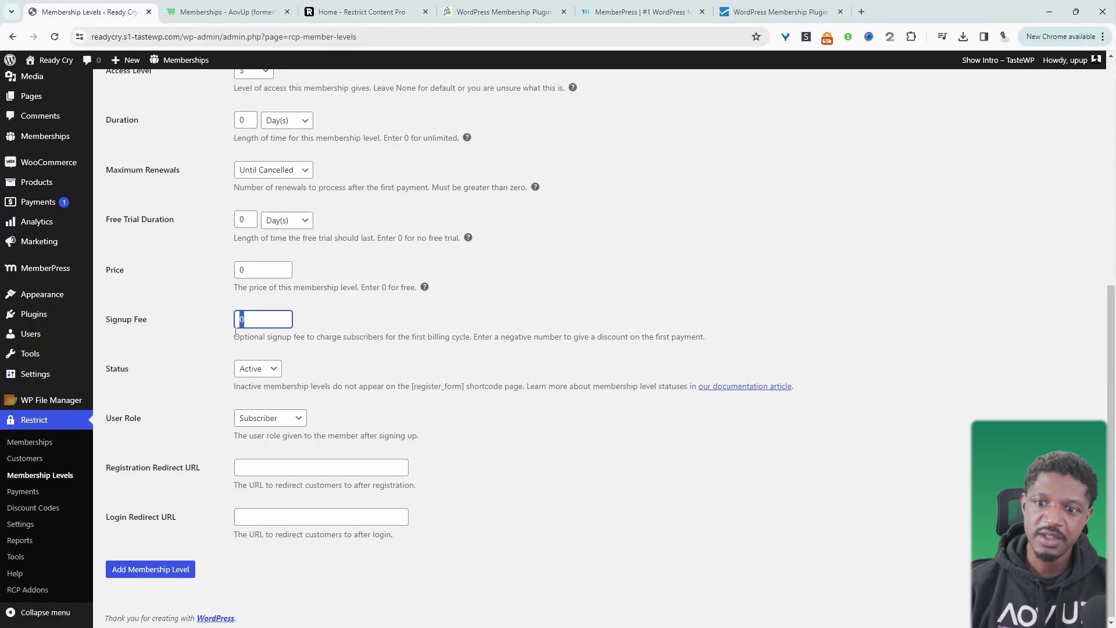
click(241, 468)
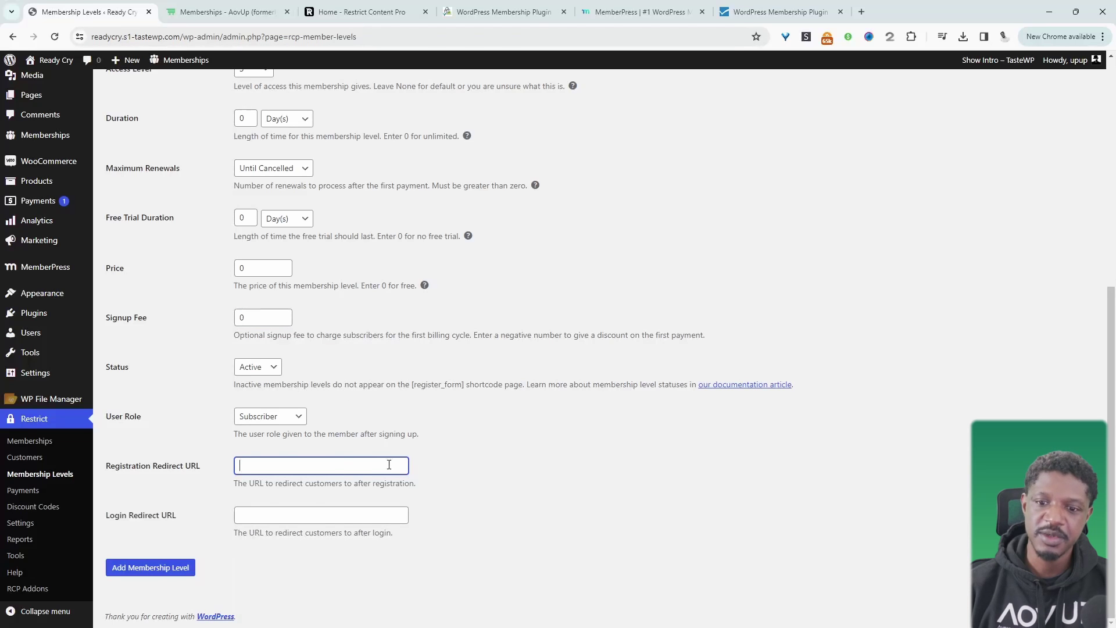
Check the empty Payments list, then review the Discount Codes page and its blank Add New Discount form.
click(32, 499)
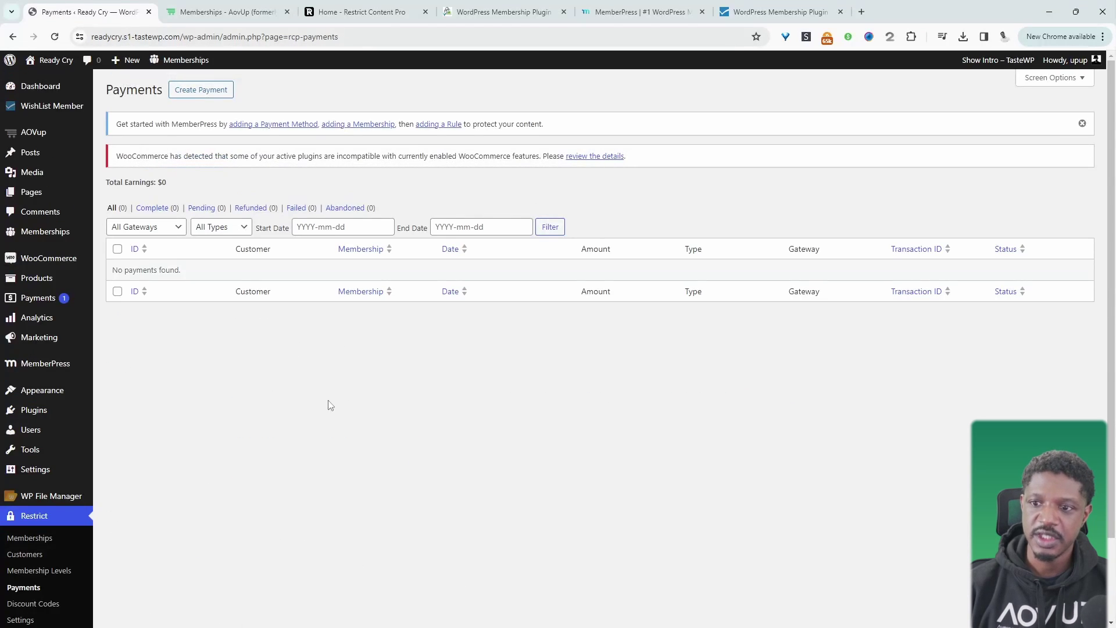
scroll(406, 506, down, 2)
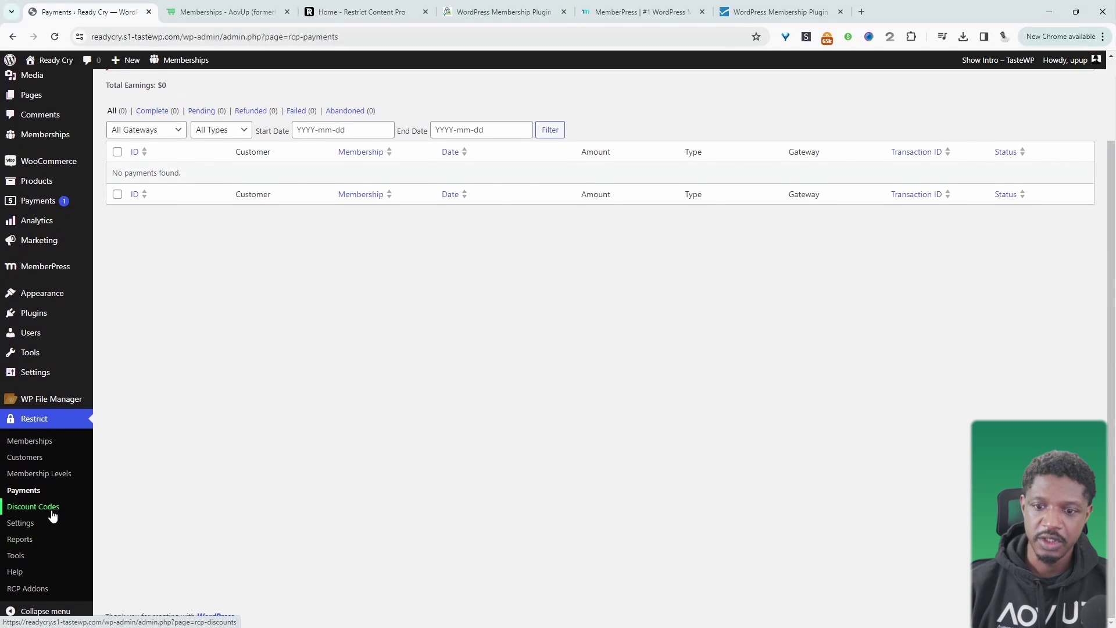
click(52, 512)
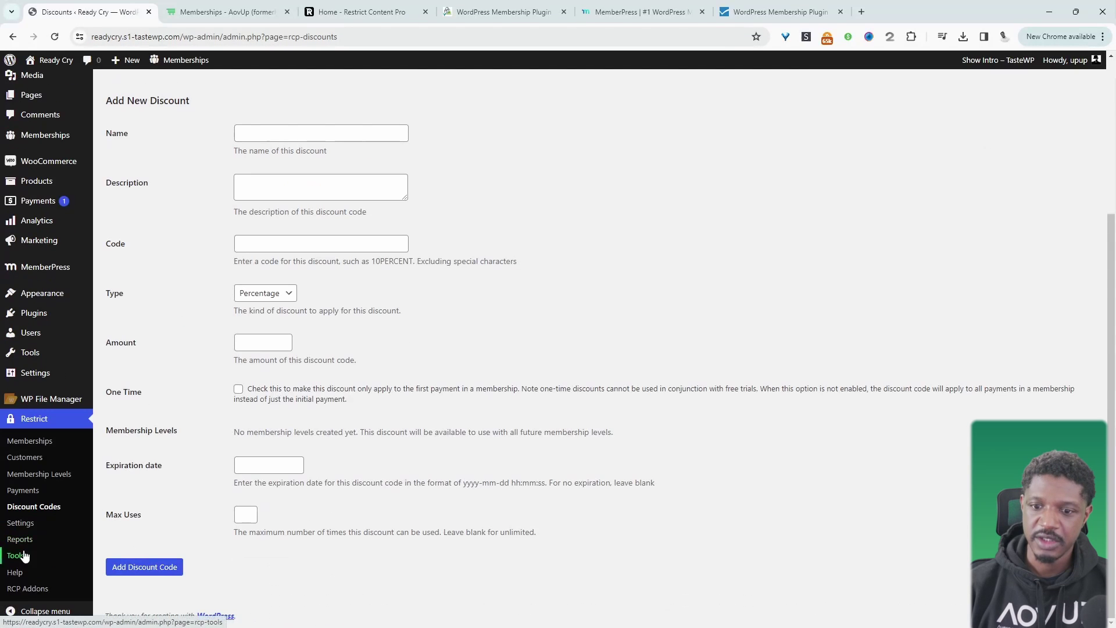
scroll(483, 262, up, 4)
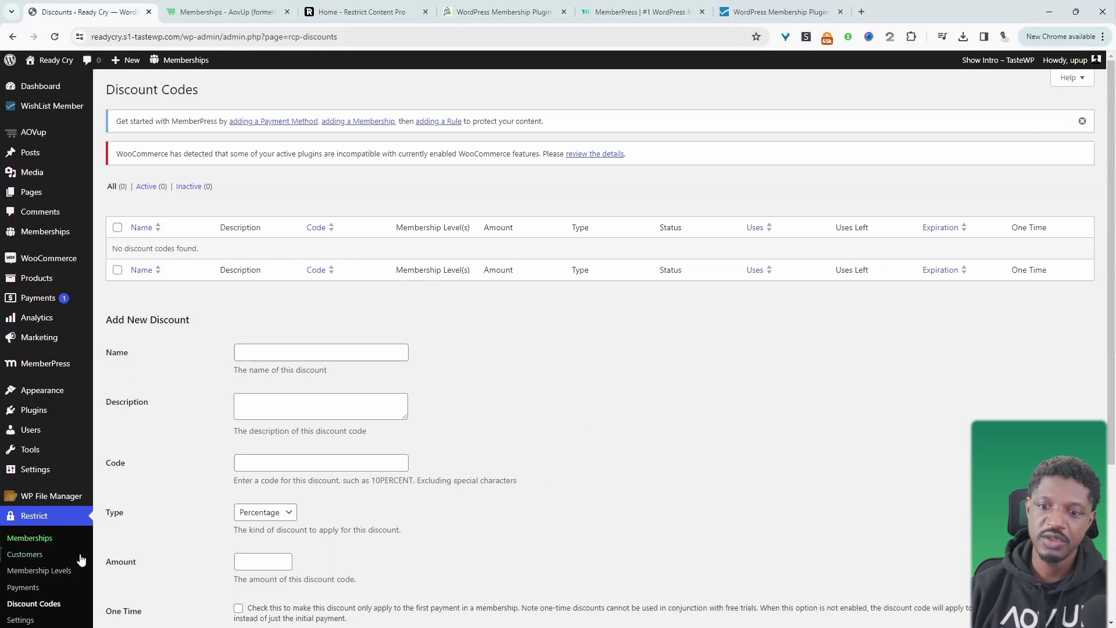
scroll(439, 528, down, 4)
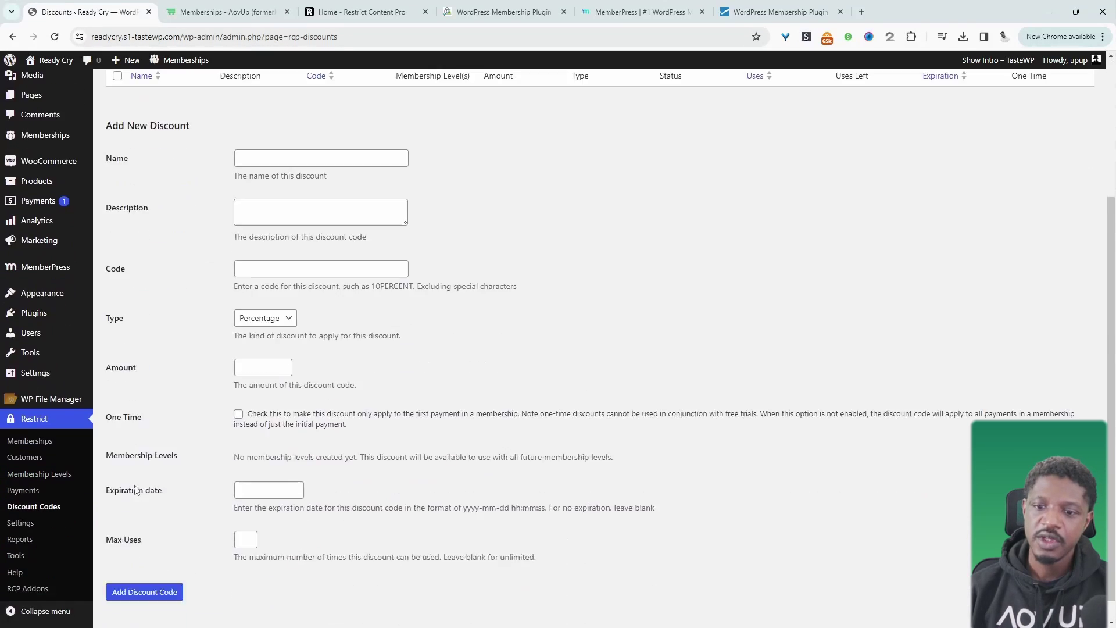
click(53, 589)
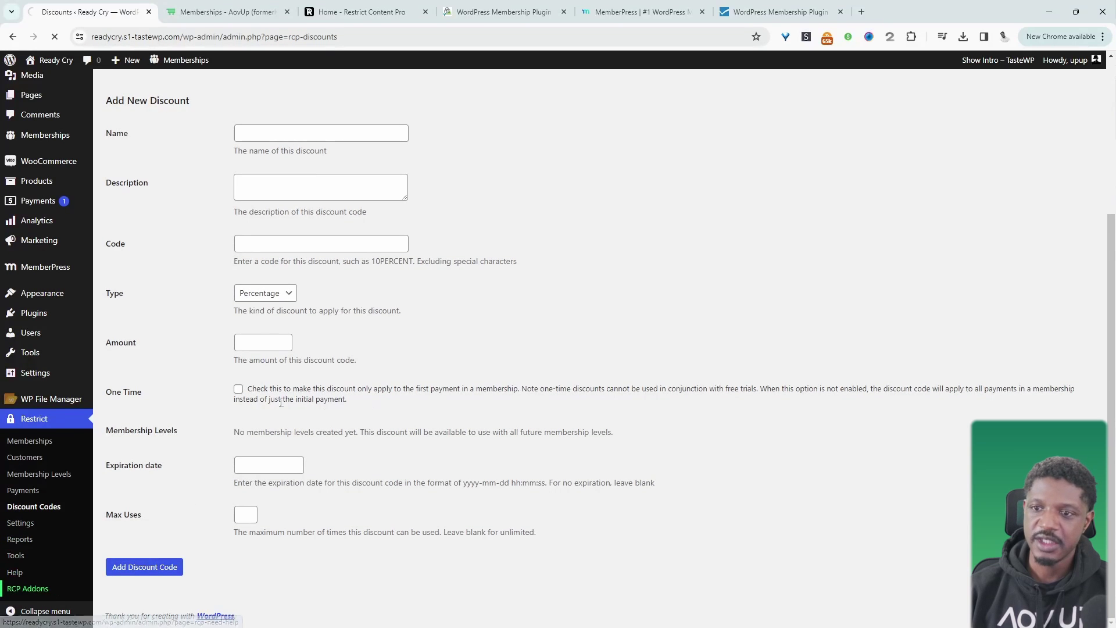
Scroll through the RCP Add-ons page's Pro add-ons, such as Drip Content and Group Accounts.
scroll(690, 424, down, 1)
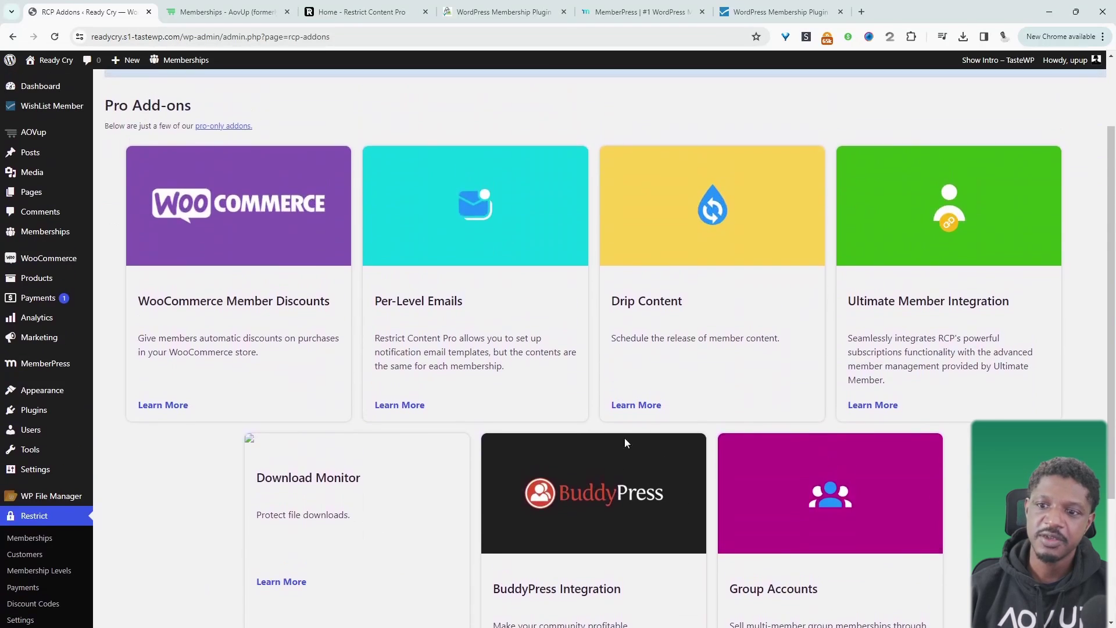
scroll(488, 415, down, 2)
scroll(487, 410, down, 1)
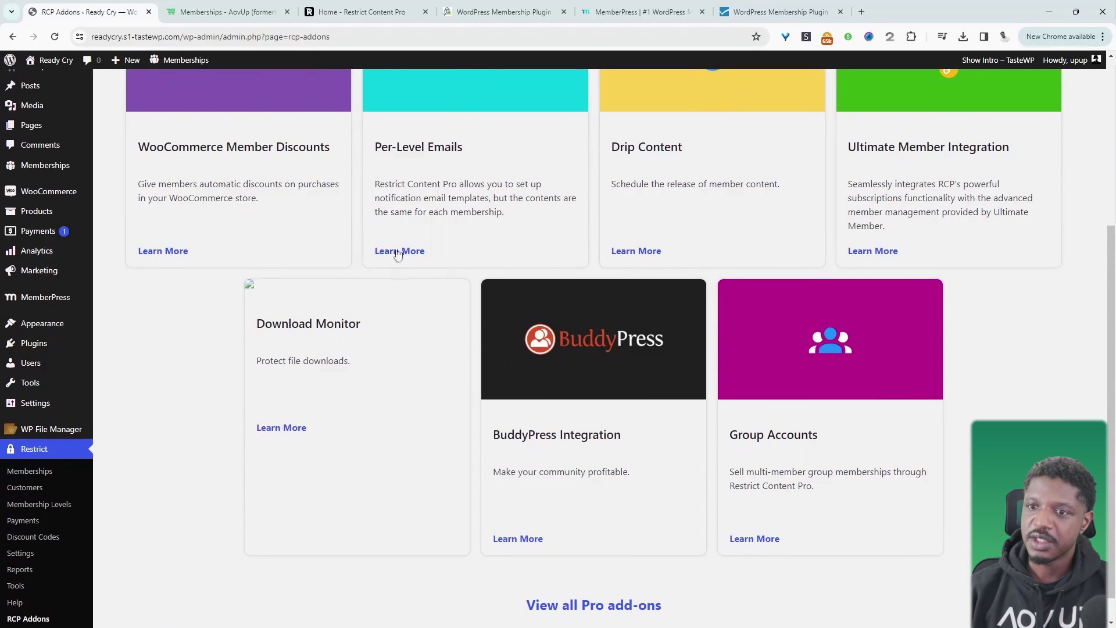
scroll(410, 274, down, 1)
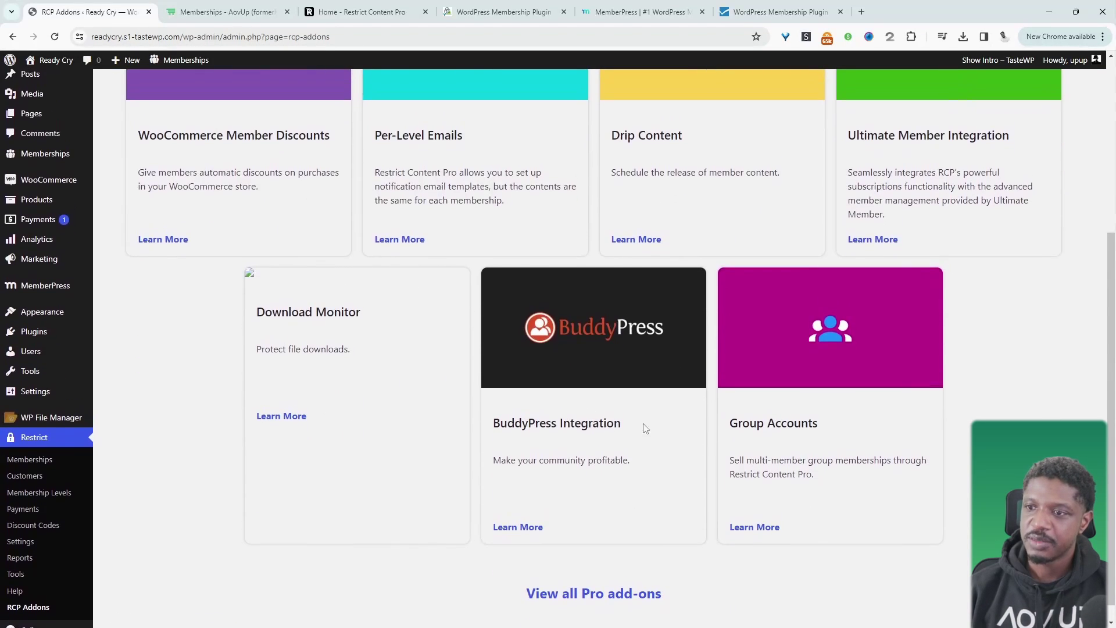
scroll(664, 276, up, 3)
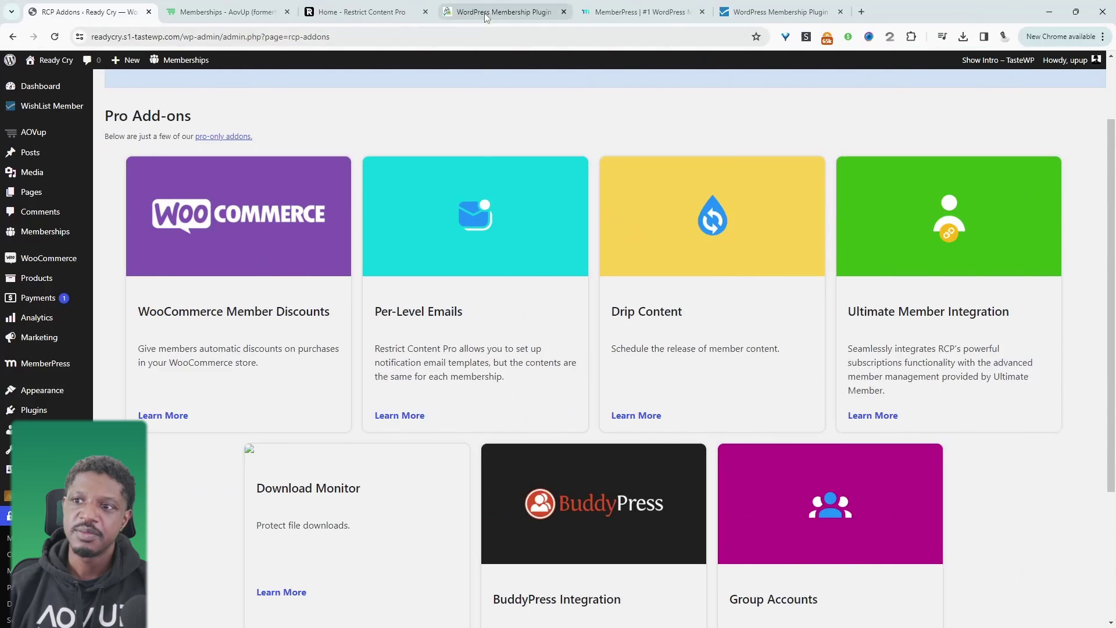
Switch to the Paid Memberships Pro homepage and scroll its features, integrations and ratings to the footer and back.
click(487, 12)
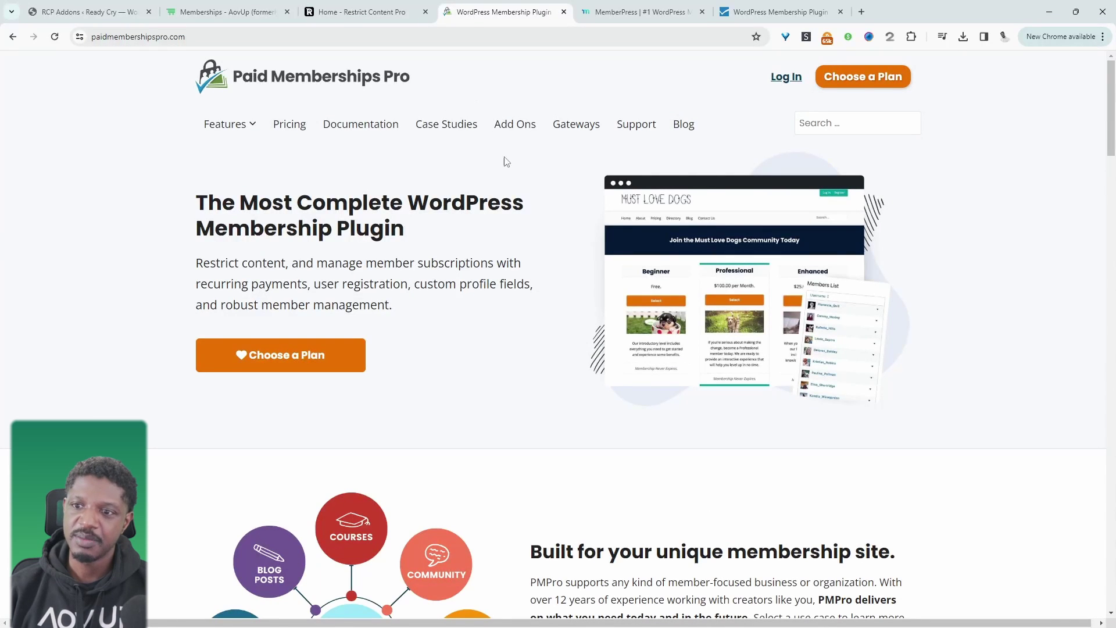
scroll(442, 418, down, 4)
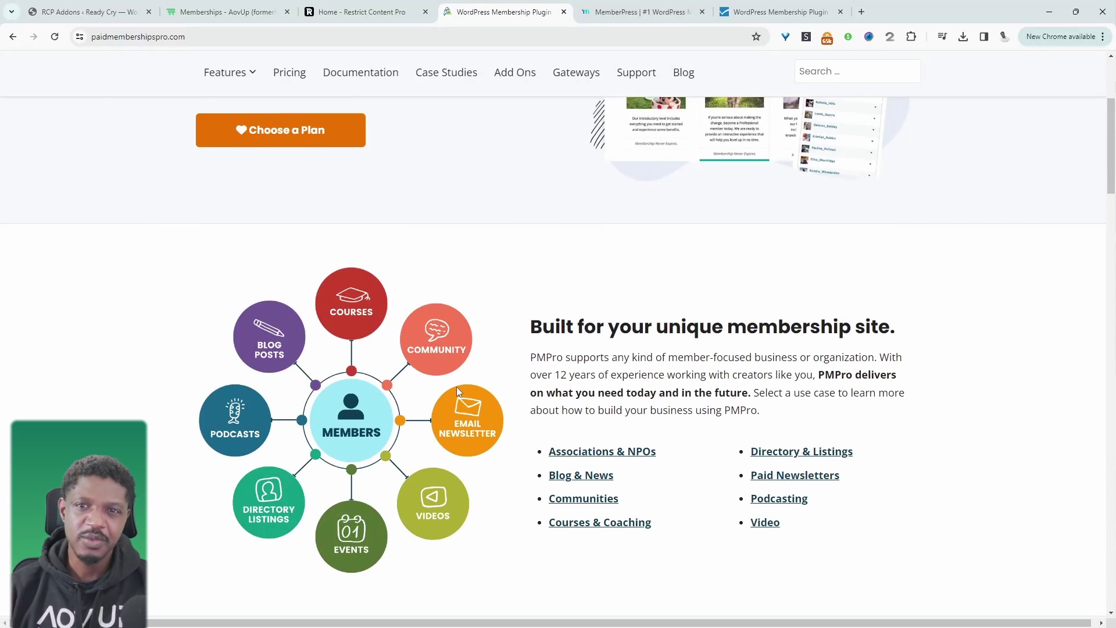
scroll(667, 399, down, 7)
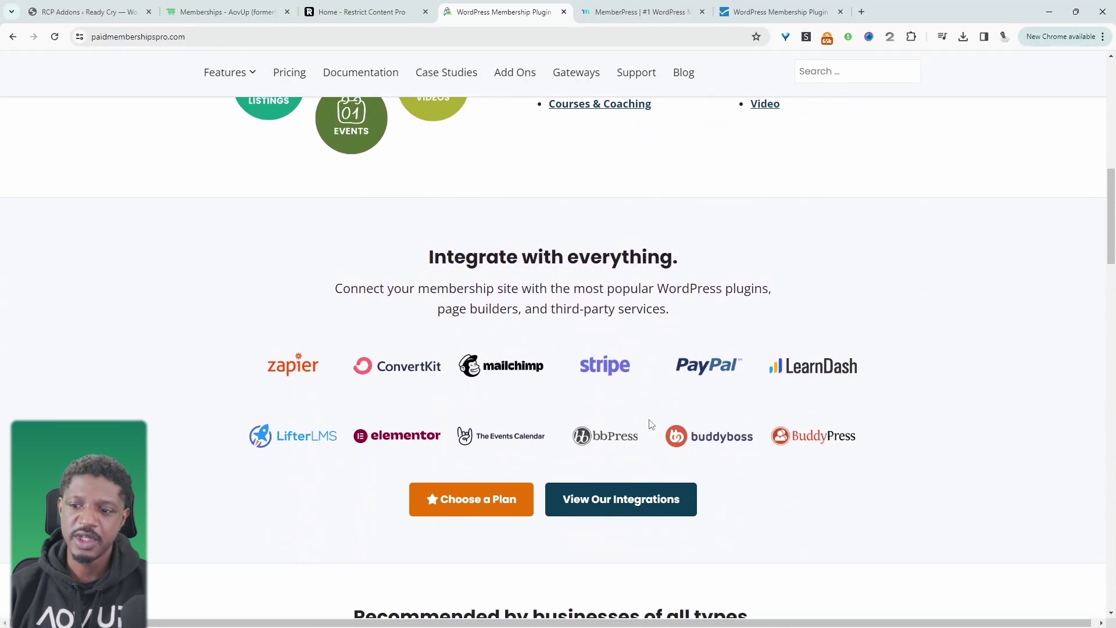
scroll(651, 424, down, 5)
scroll(652, 424, down, 11)
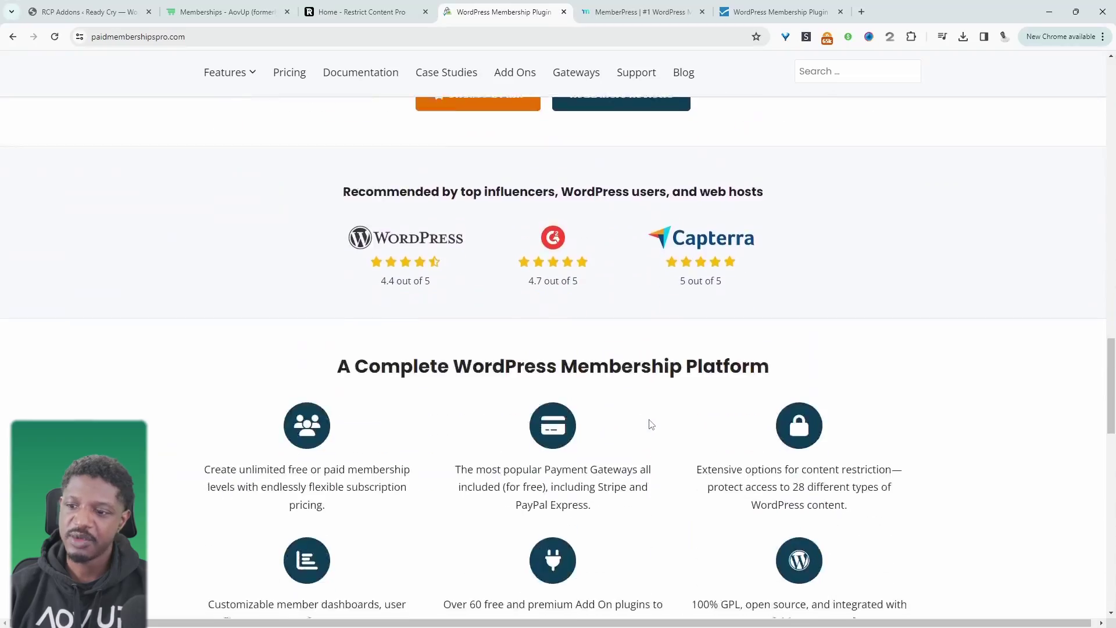
scroll(651, 424, down, 9)
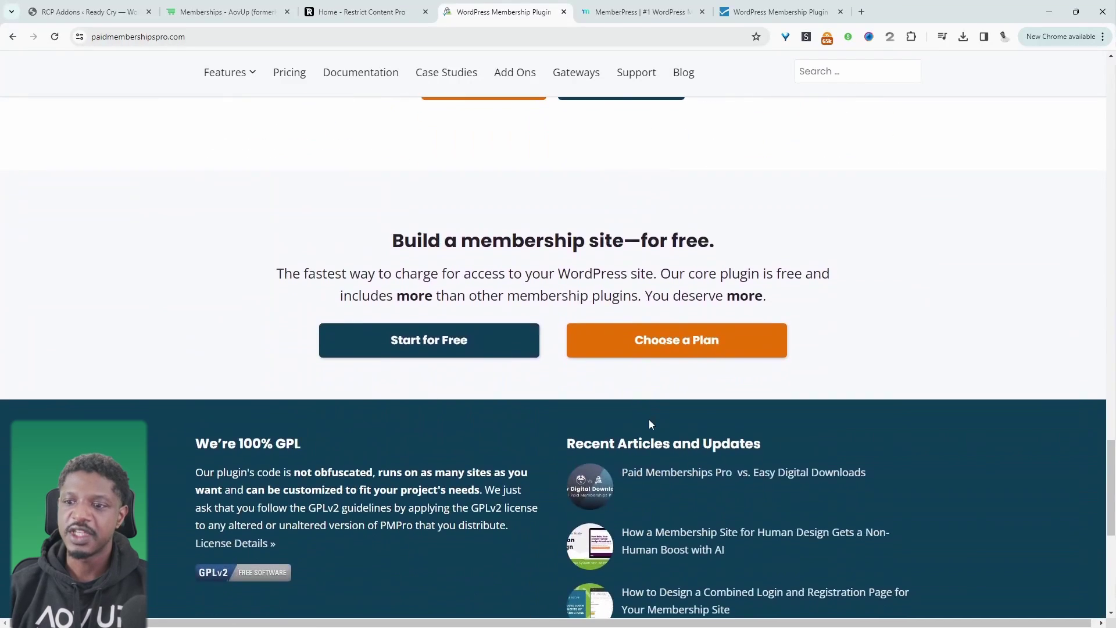
scroll(650, 424, up, 20)
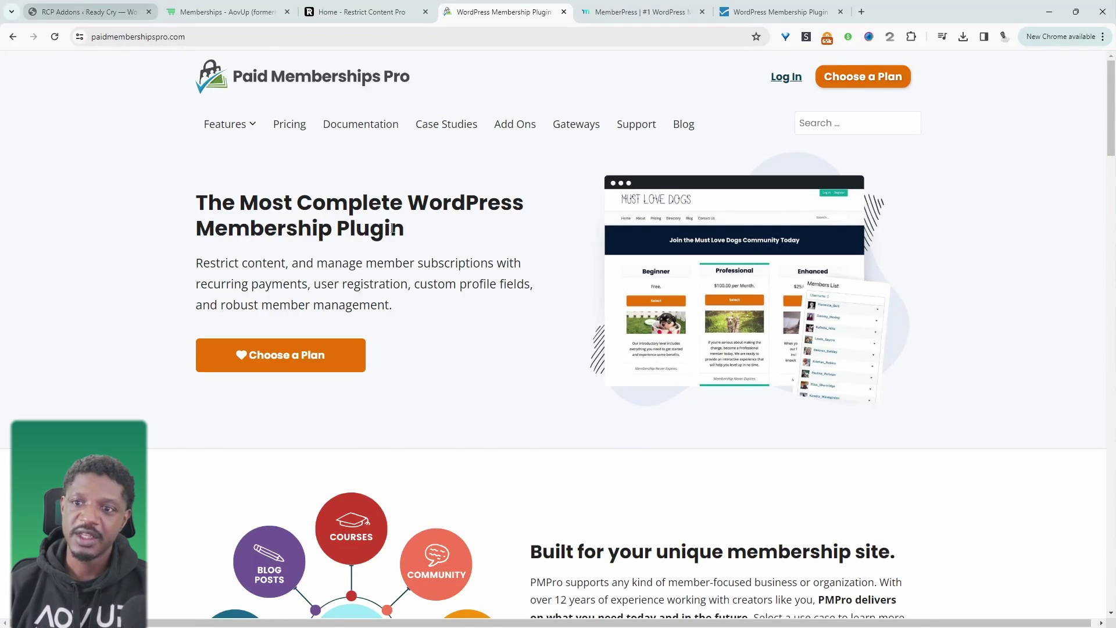
Return to the admin tab and review the PMPro dashboard's zero sales, signups, orders and valid license.
click(96, 13)
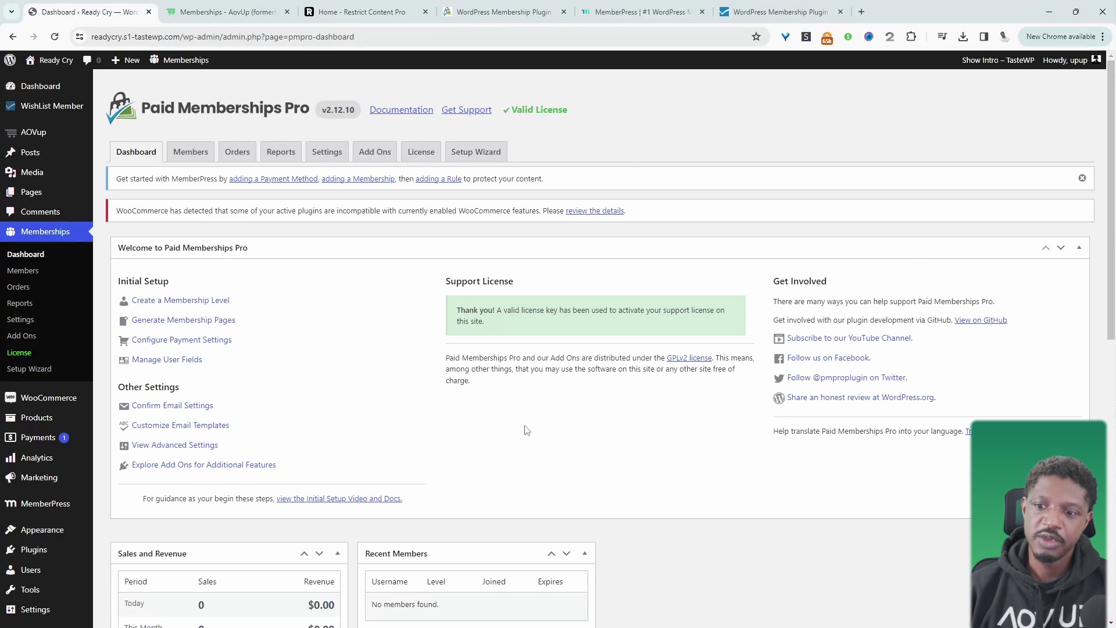
scroll(432, 435, down, 5)
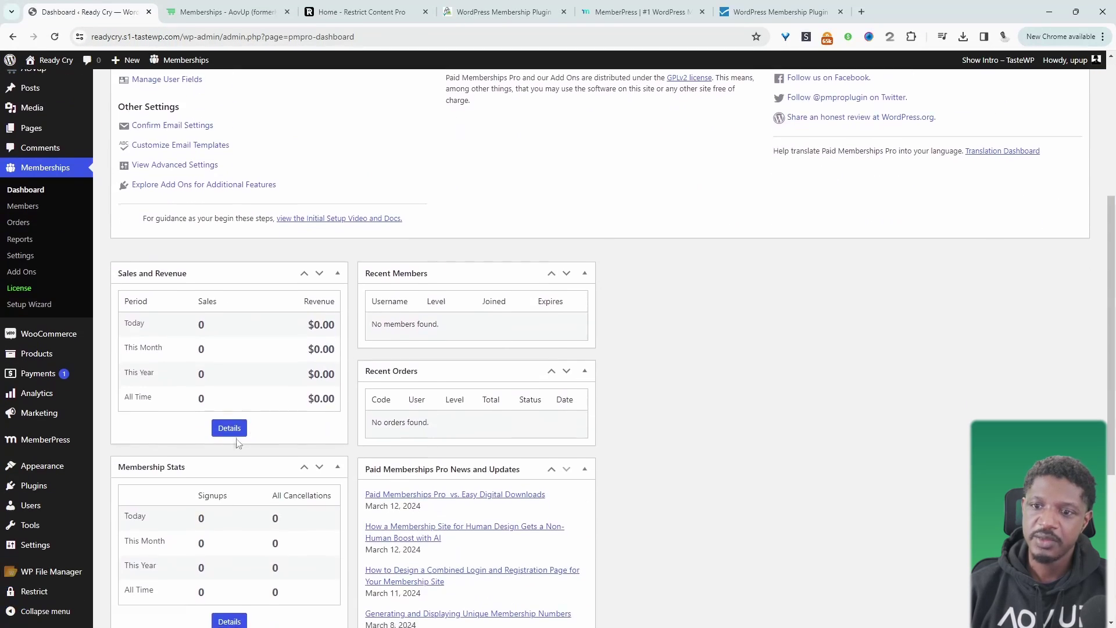
scroll(254, 419, down, 3)
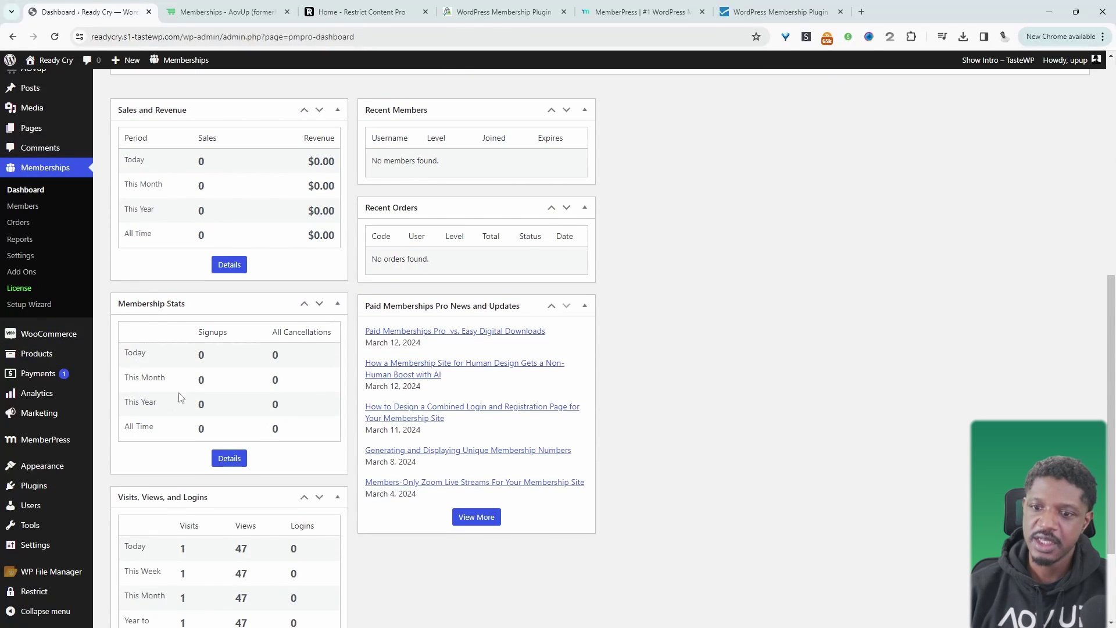
scroll(281, 469, down, 2)
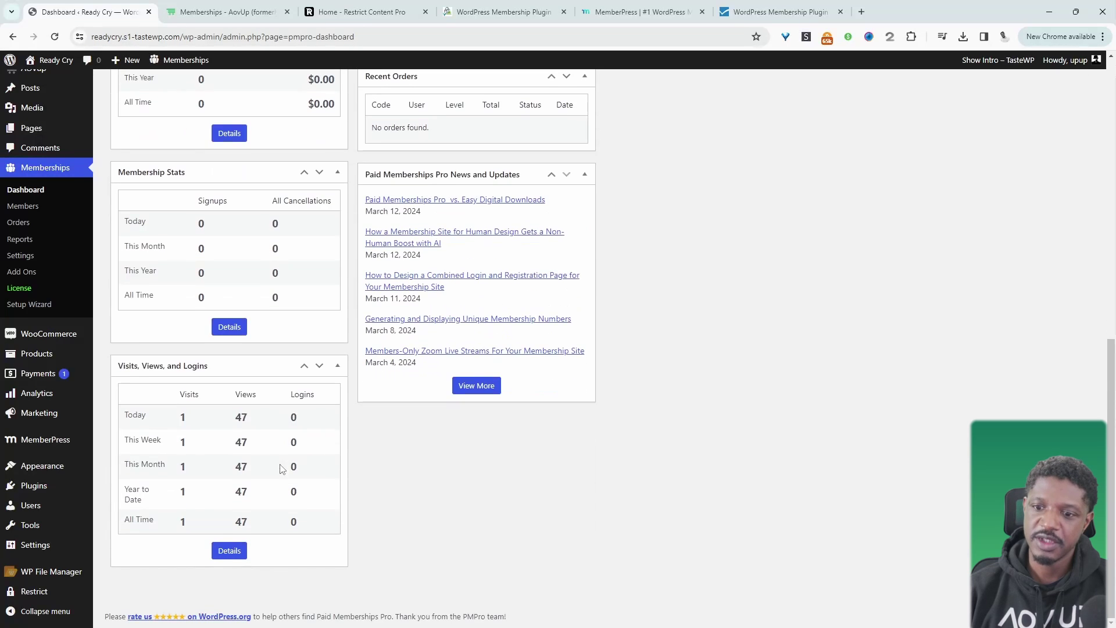
scroll(272, 502, up, 5)
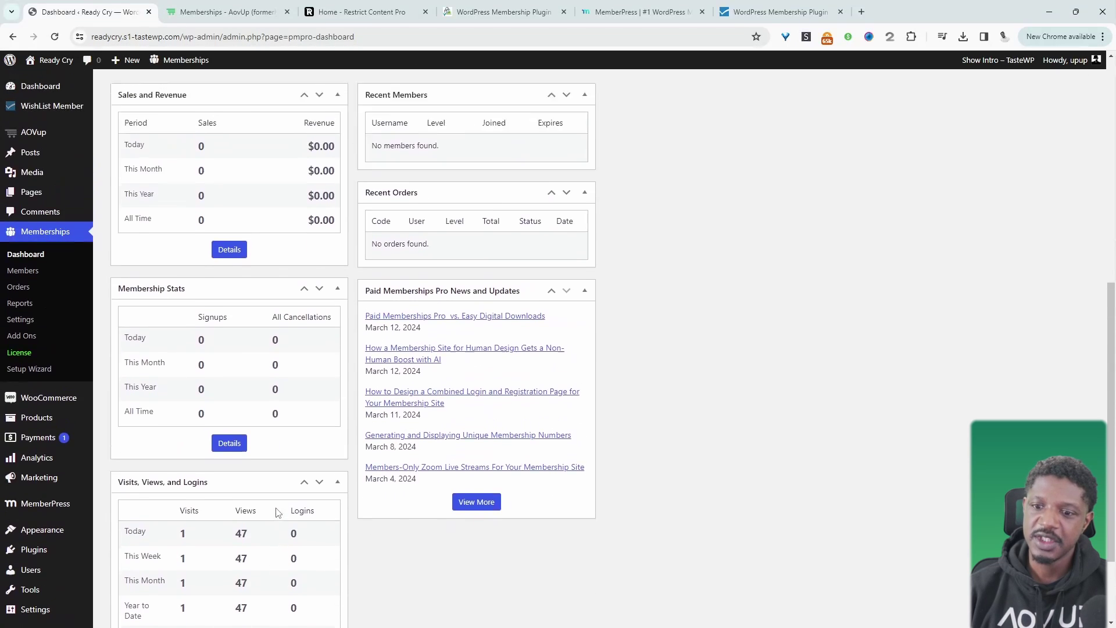
scroll(276, 512, up, 4)
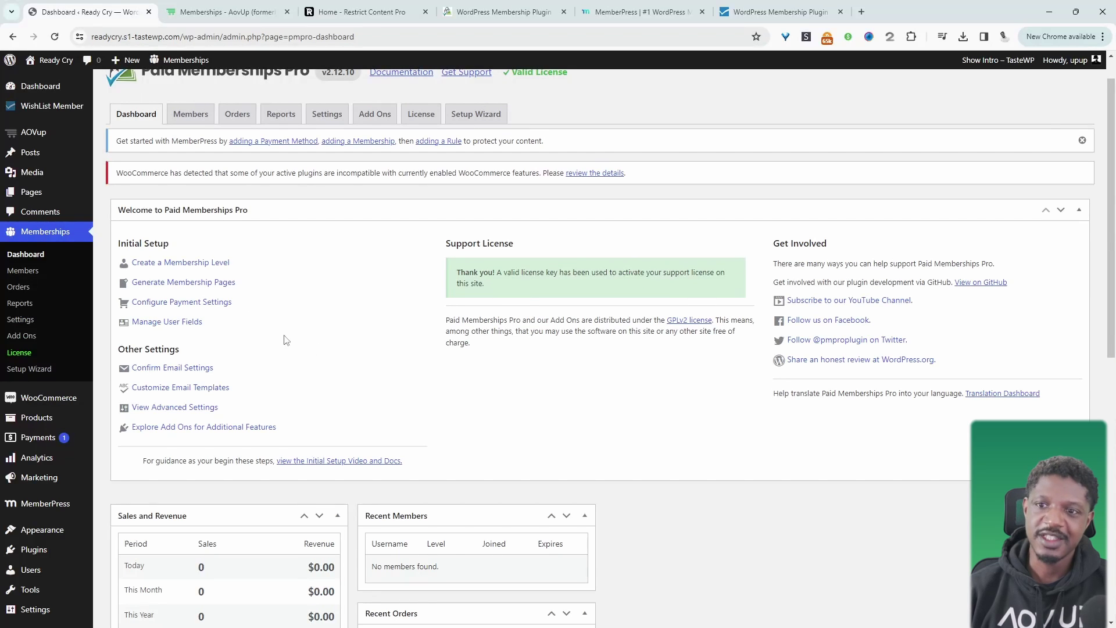
Check PMPro's Members and empty Orders lists, then view Reports showing 1 visit and 50 views.
click(26, 272)
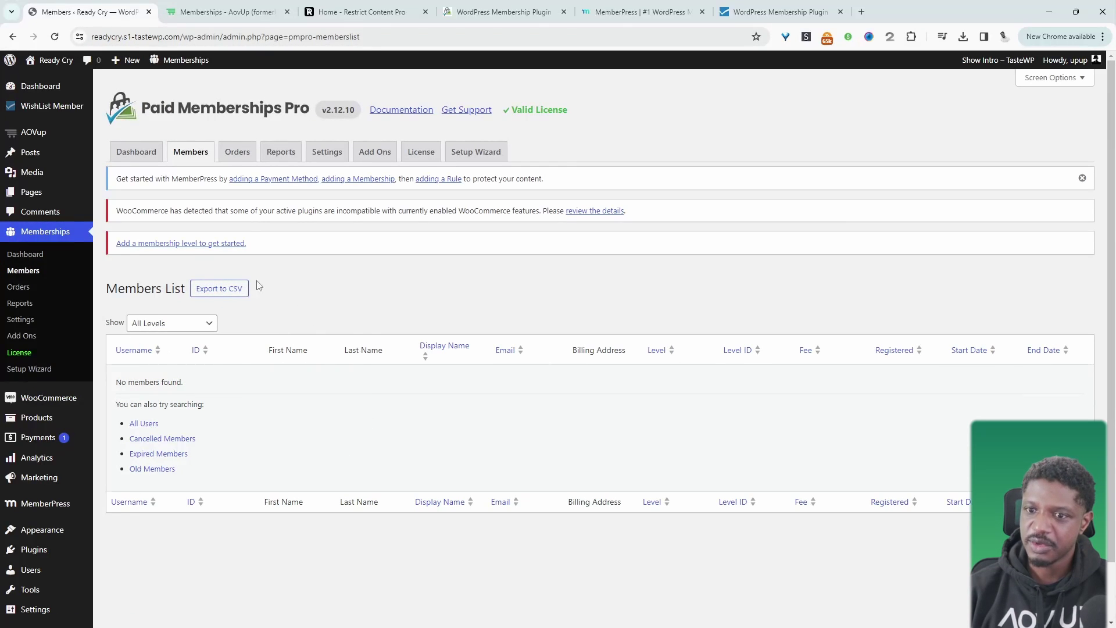
click(236, 151)
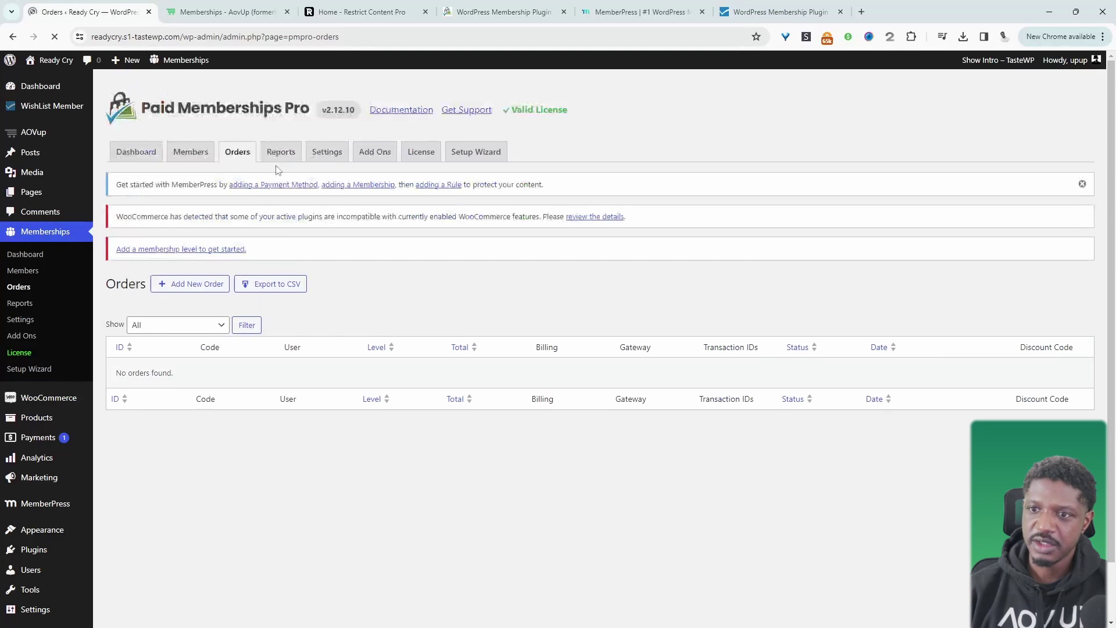
click(281, 153)
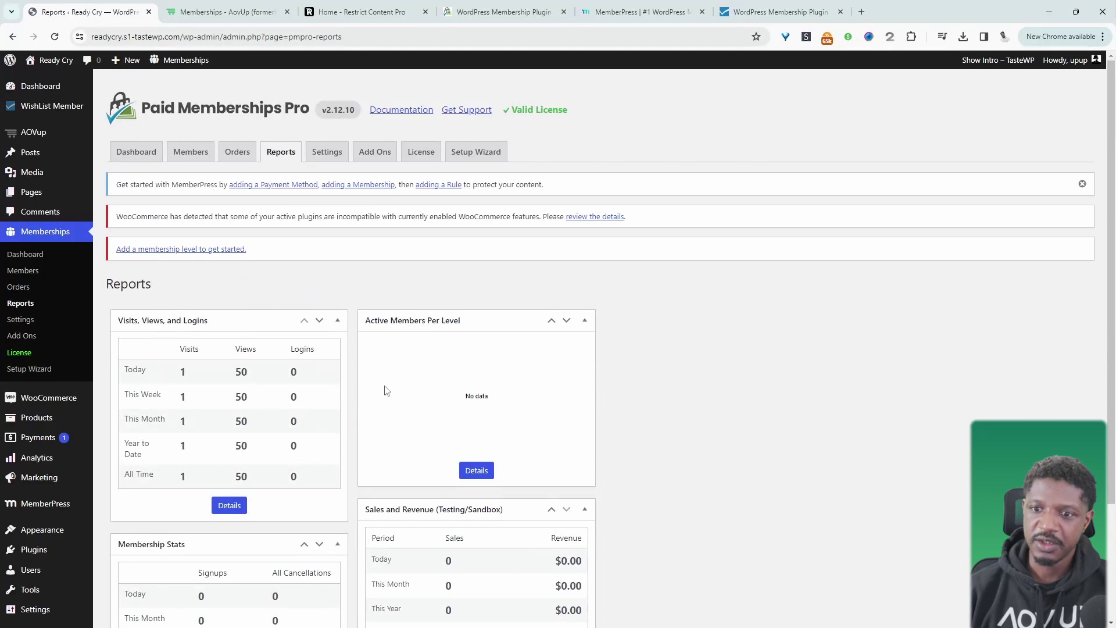
scroll(384, 401, down, 1)
scroll(383, 401, down, 2)
scroll(387, 356, up, 3)
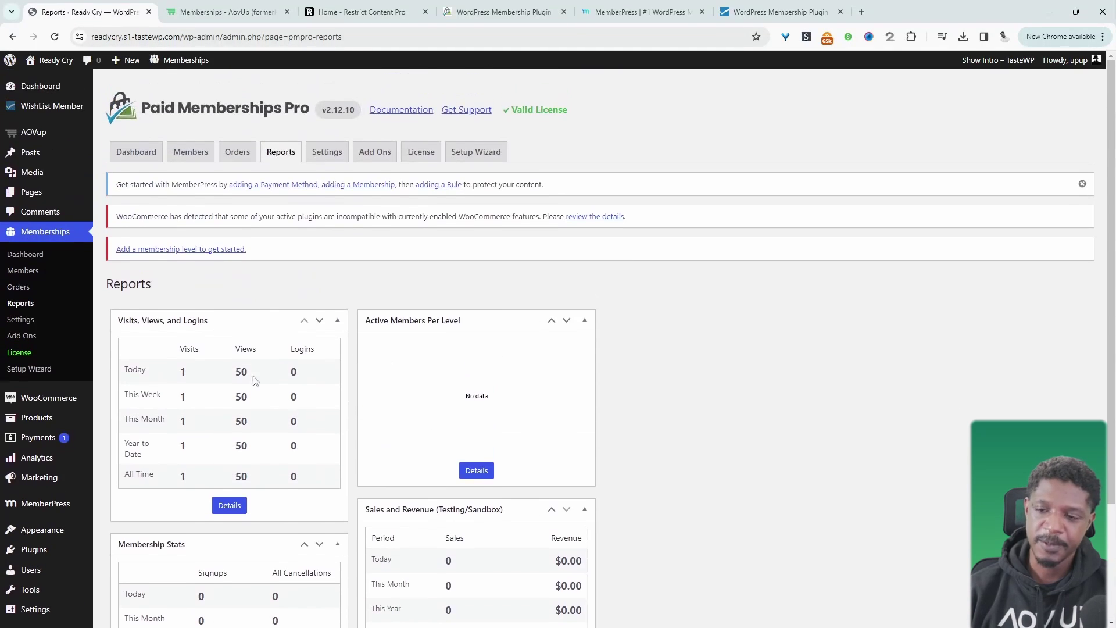
From PMPro Settings > Levels, create a Free membership level and open its blank $0 level form.
click(327, 156)
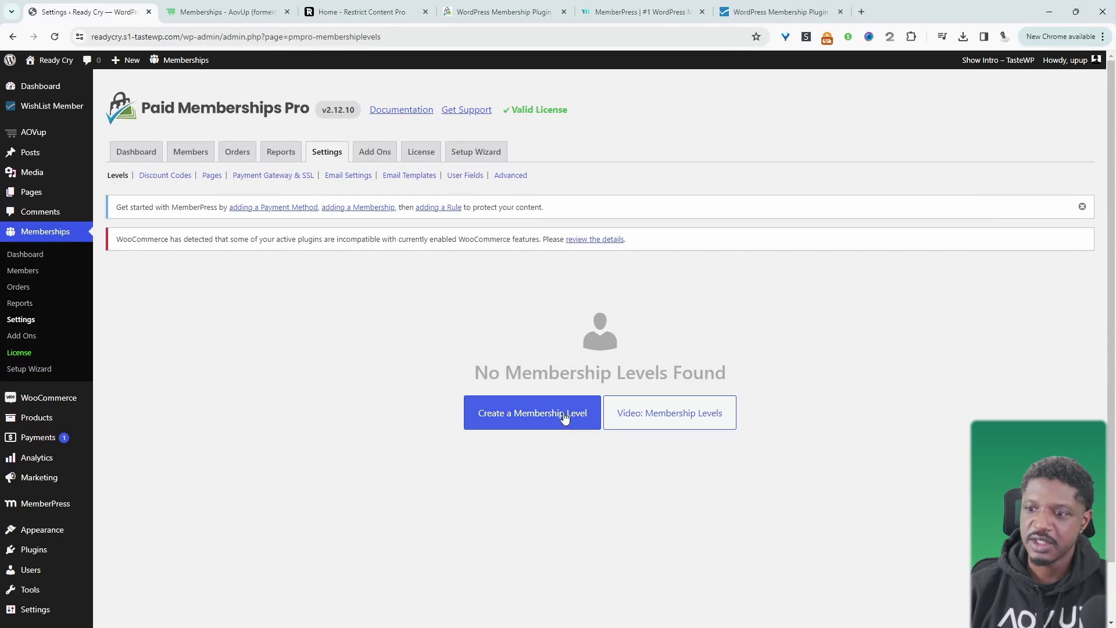
click(565, 419)
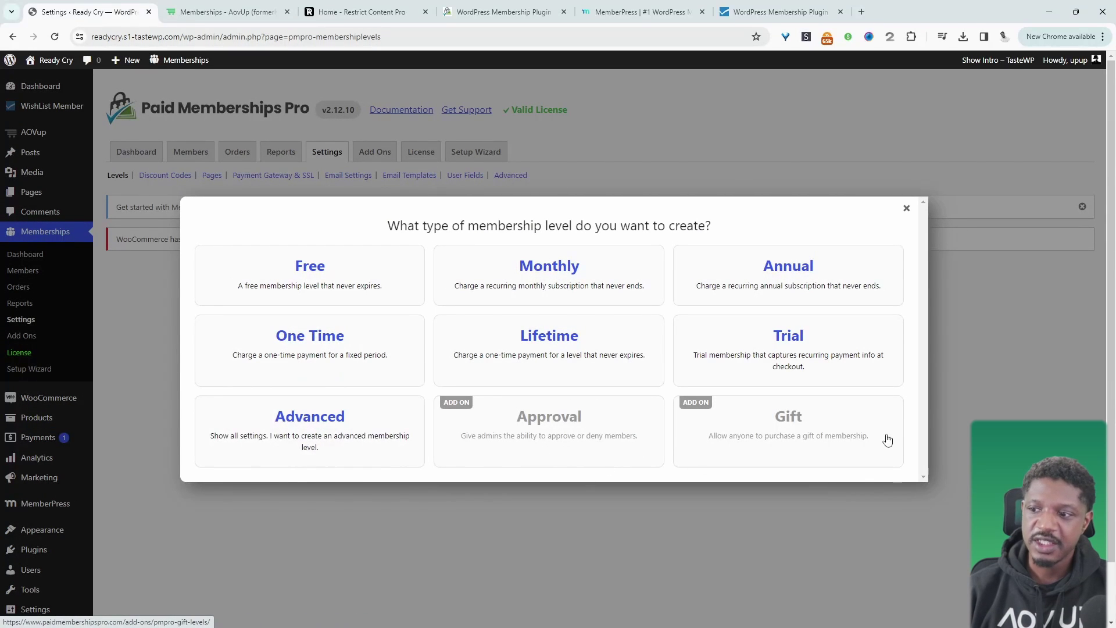
click(586, 356)
scroll(448, 442, down, 8)
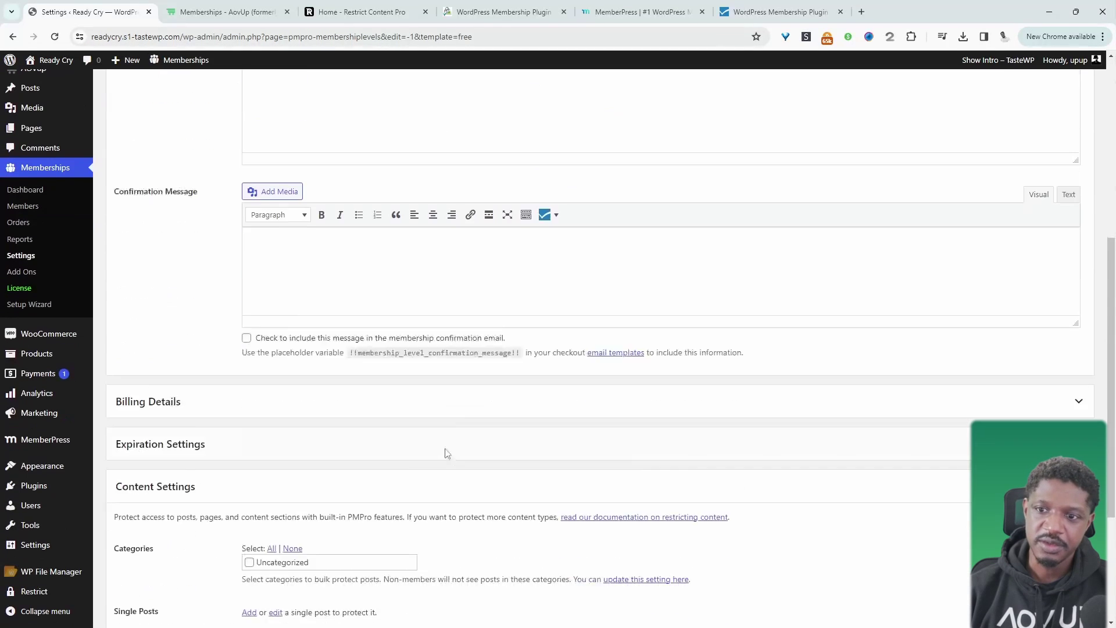
scroll(404, 439, up, 10)
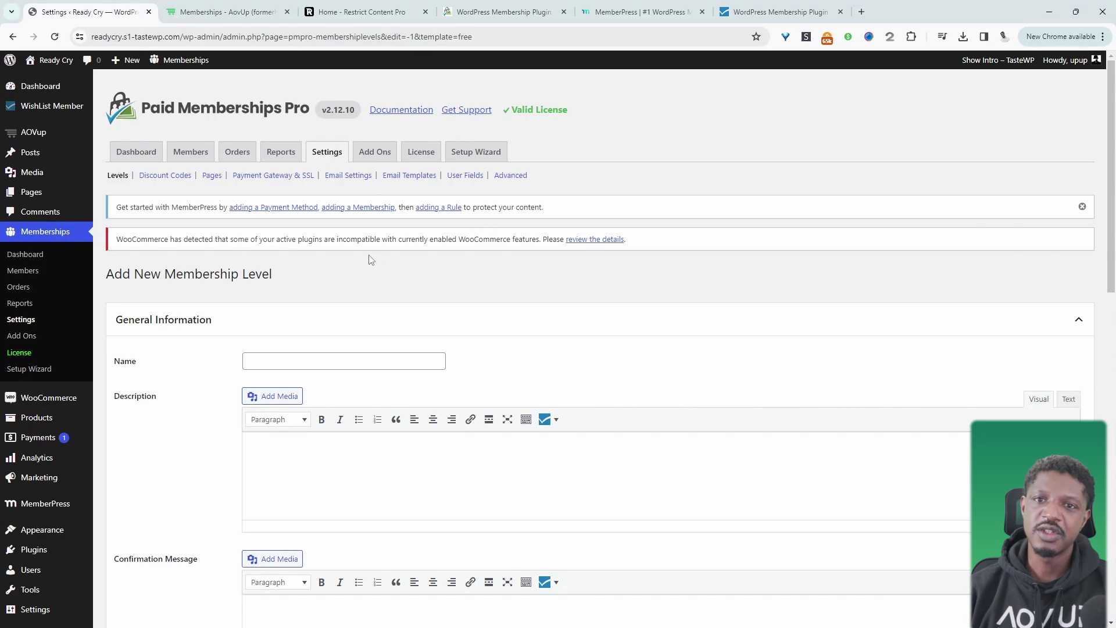
Browse the PMPro Add Ons catalogue, highlighting the Membership Card add-on, then return to the Gateways web page.
click(384, 152)
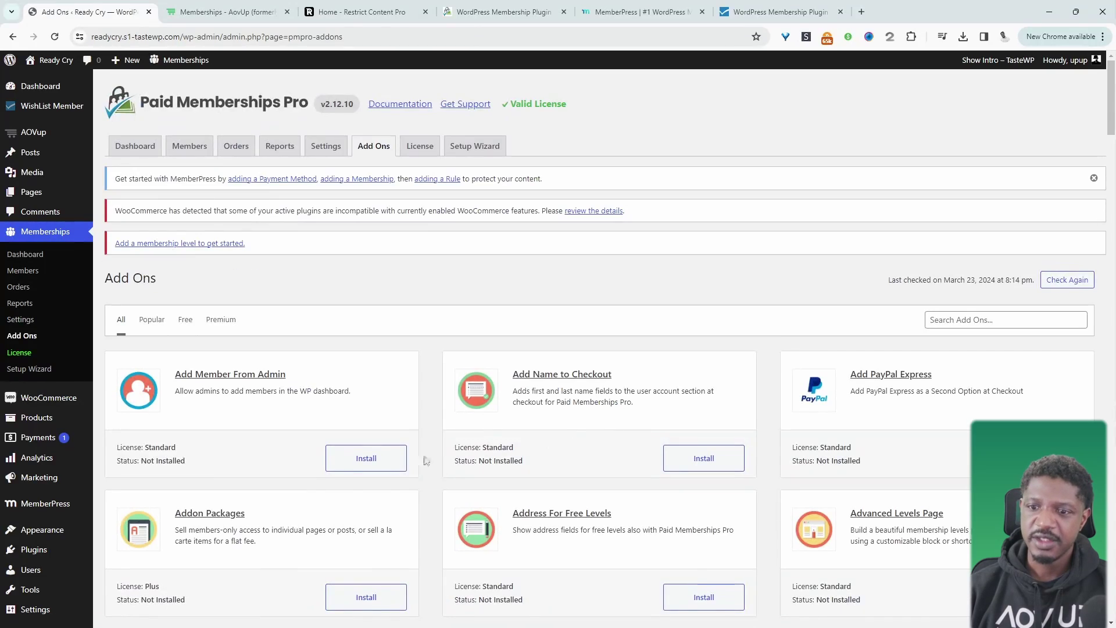
scroll(258, 357, down, 4)
scroll(258, 357, down, 18)
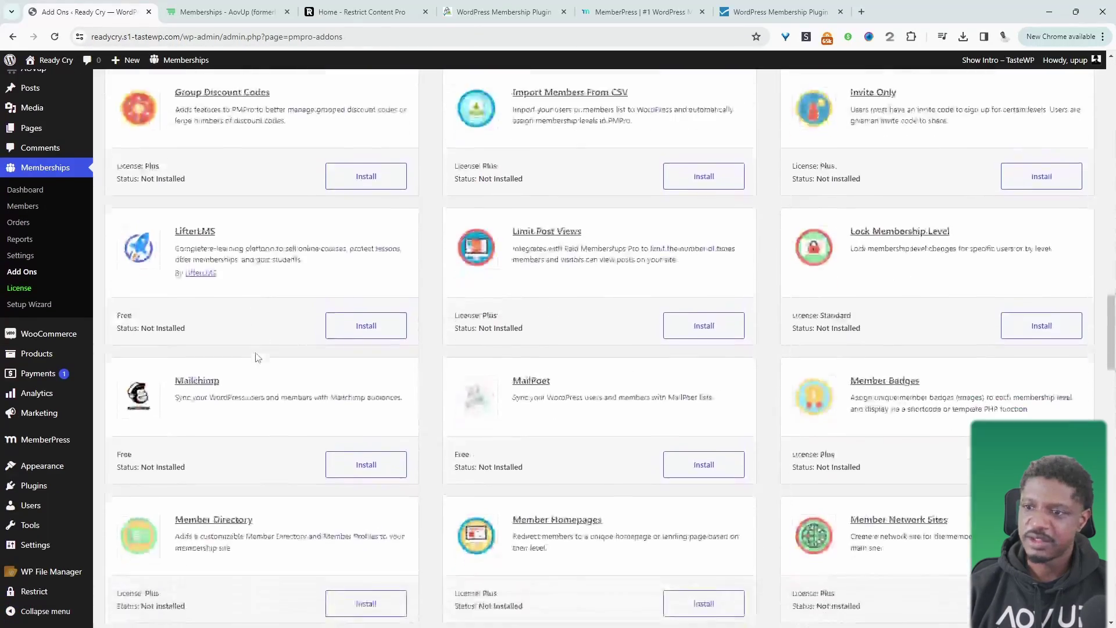
scroll(765, 379, down, 8)
scroll(535, 256, up, 4)
scroll(534, 256, up, 2)
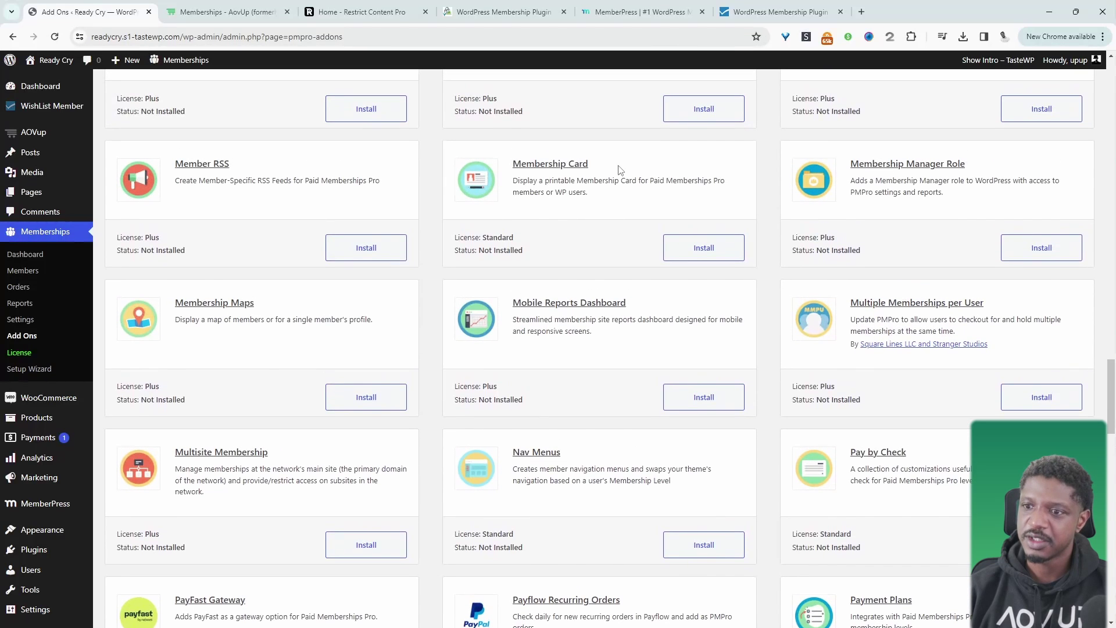
drag(589, 165, 549, 167)
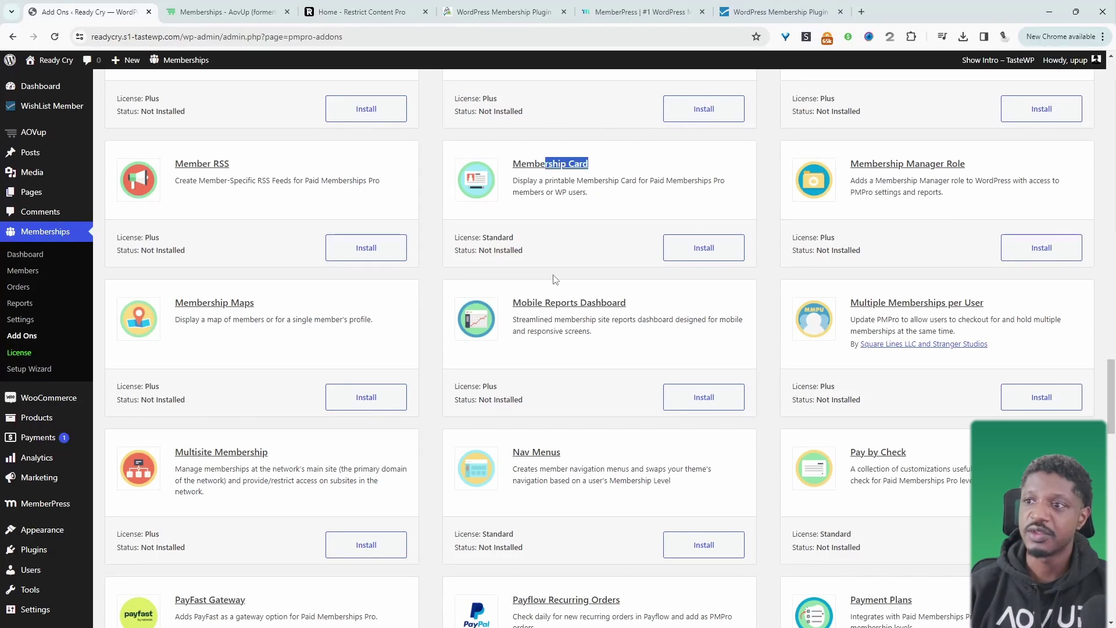
key(ctrl+4)
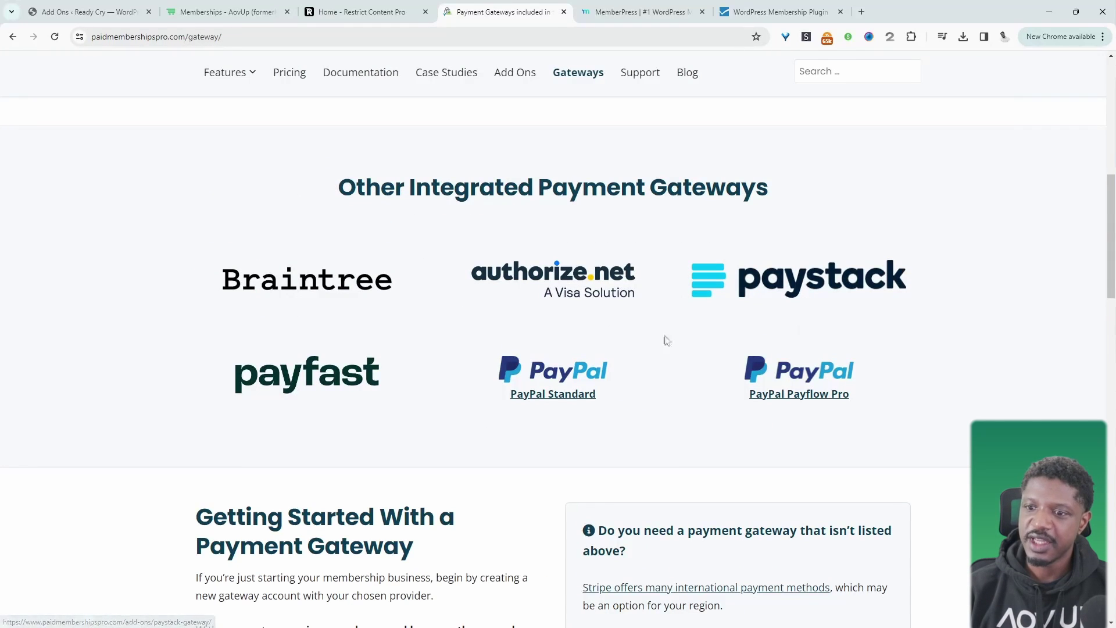
Switch to the memberpress.com tab and scroll through its 'All-In-One' homepage feature list.
scroll(316, 386, down, 4)
scroll(316, 386, up, 6)
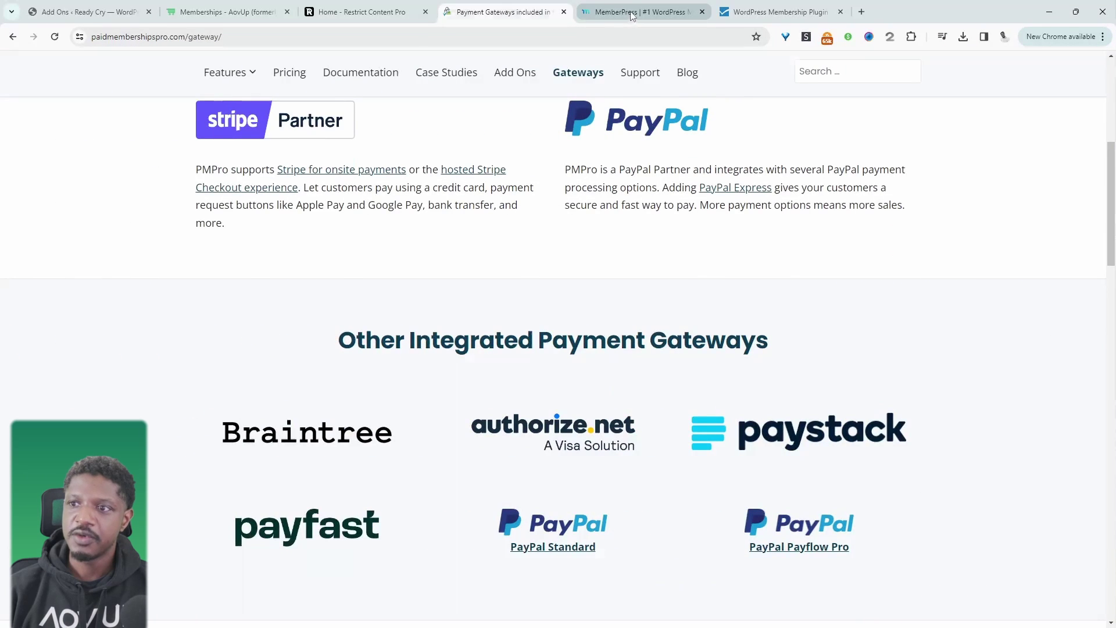
click(633, 15)
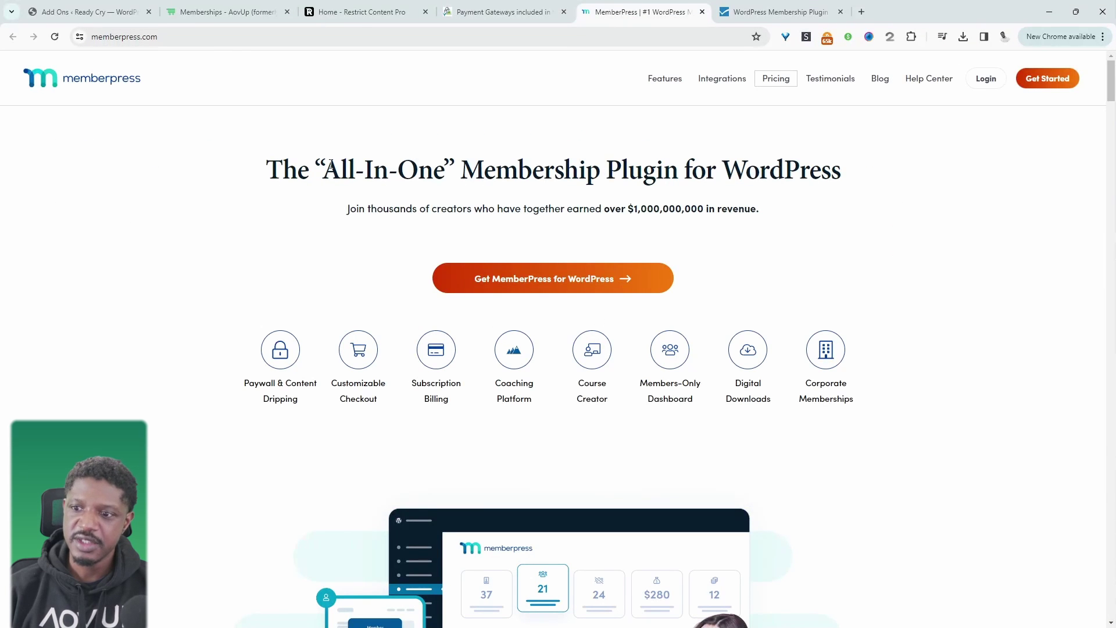
scroll(407, 203, down, 2)
drag(491, 232, 539, 228)
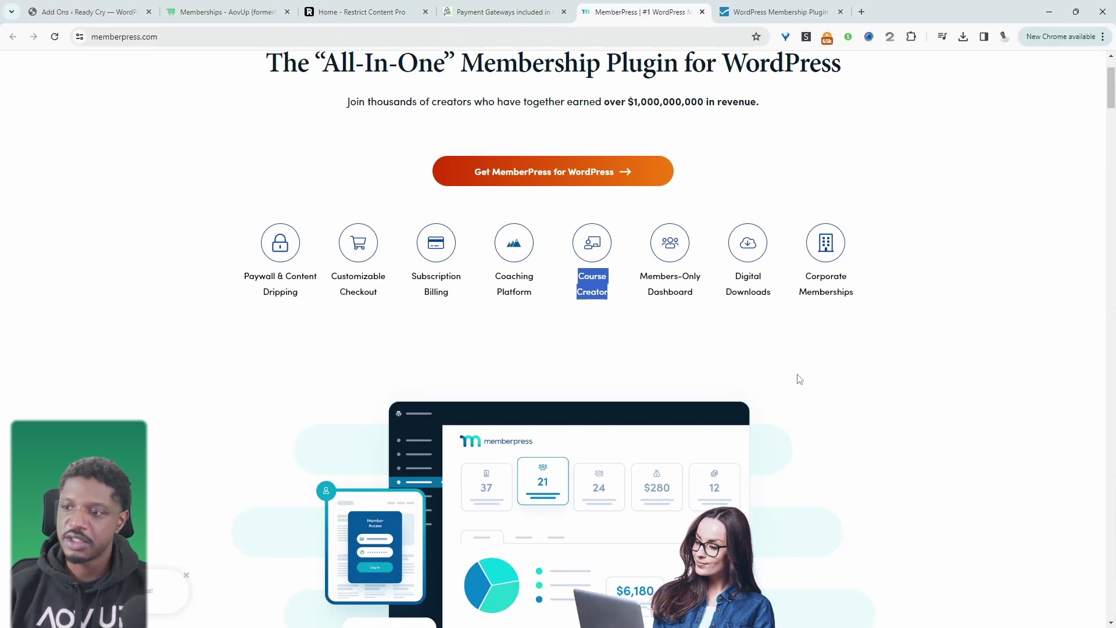
scroll(743, 385, down, 2)
scroll(742, 385, up, 4)
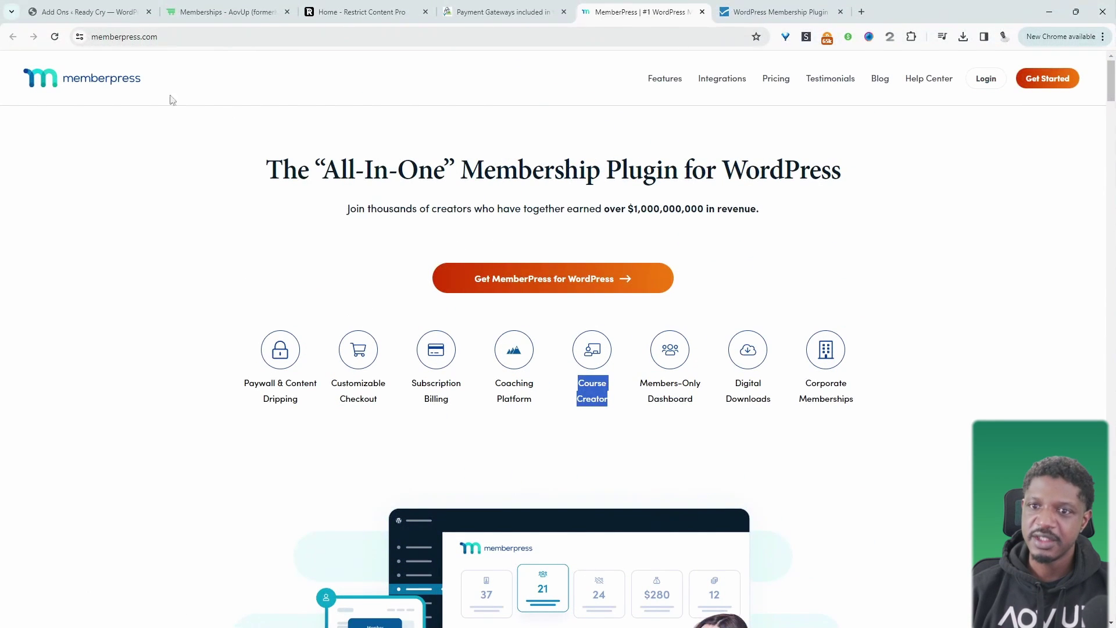
Back in WordPress admin, start a new MemberPress membership from the Memberships list.
click(65, 12)
scroll(124, 407, up, 3)
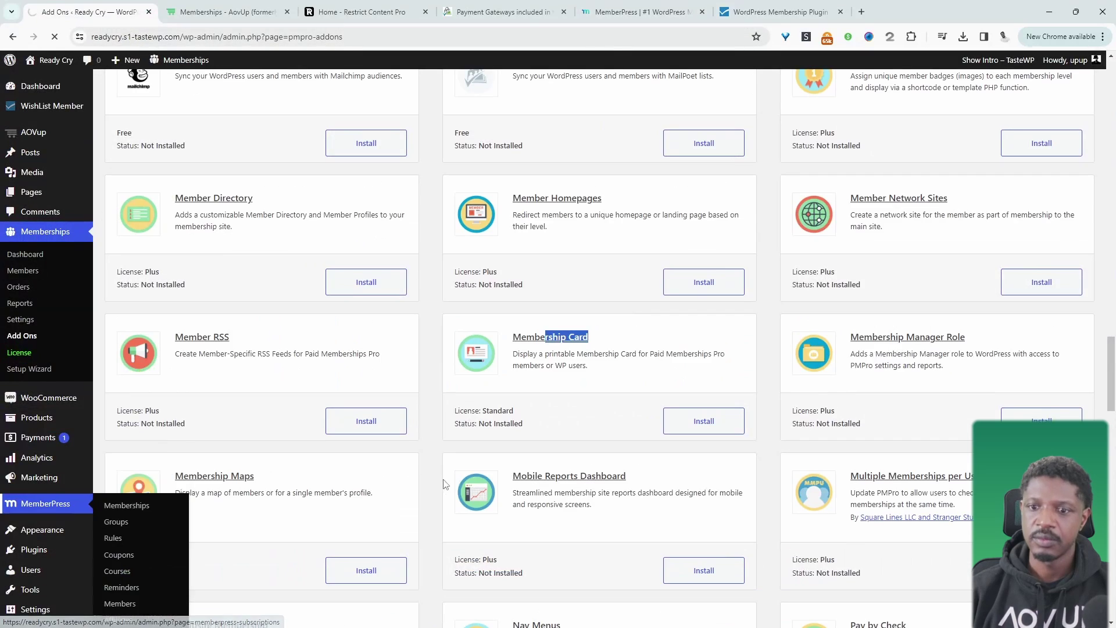
click(124, 506)
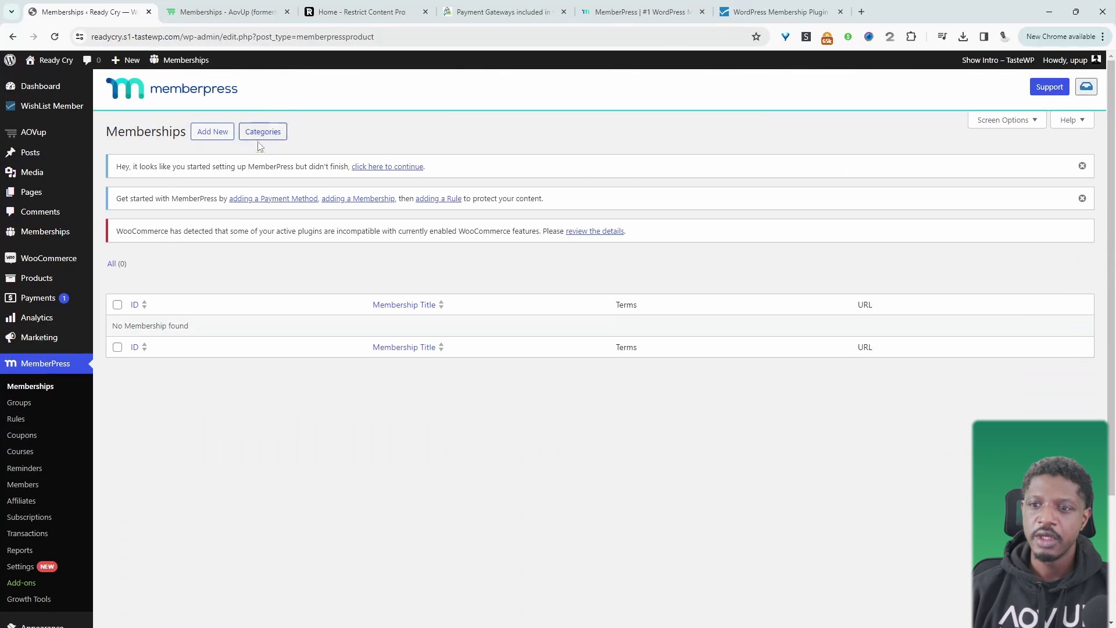
click(212, 132)
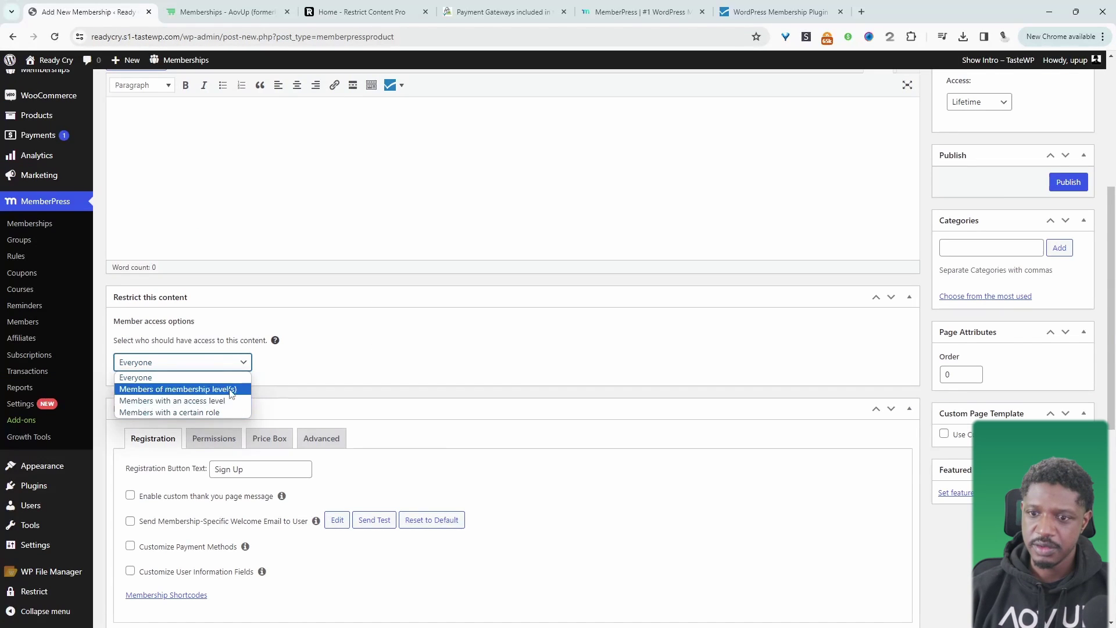
Set Member access to 'Members with an access level' of 0 and higher, after trying the other options.
click(203, 389)
click(181, 364)
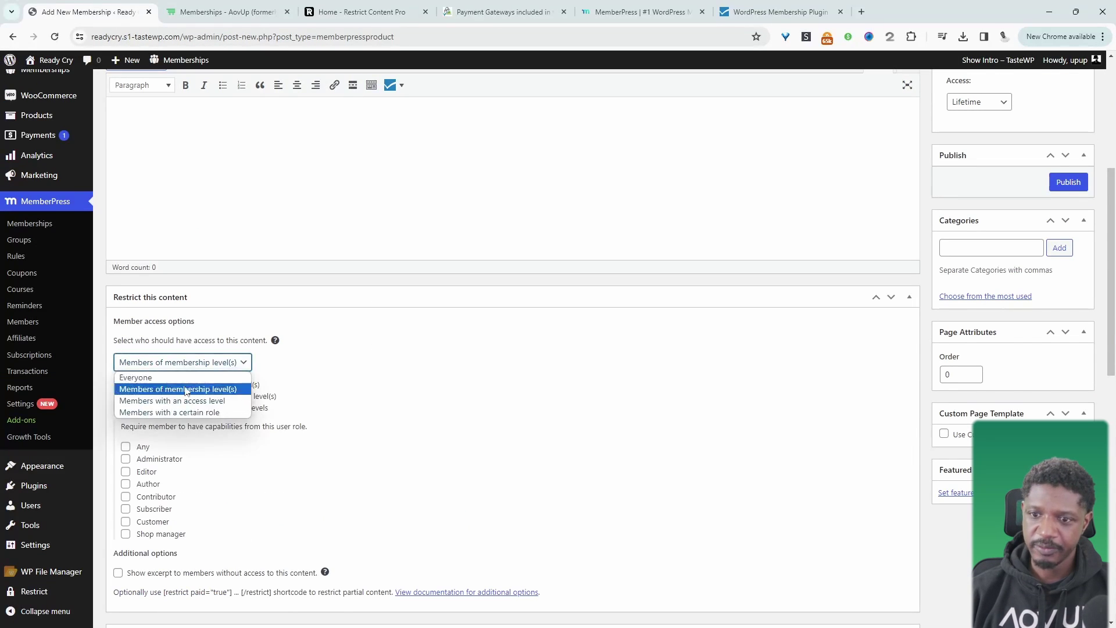
click(224, 413)
scroll(225, 407, down, 2)
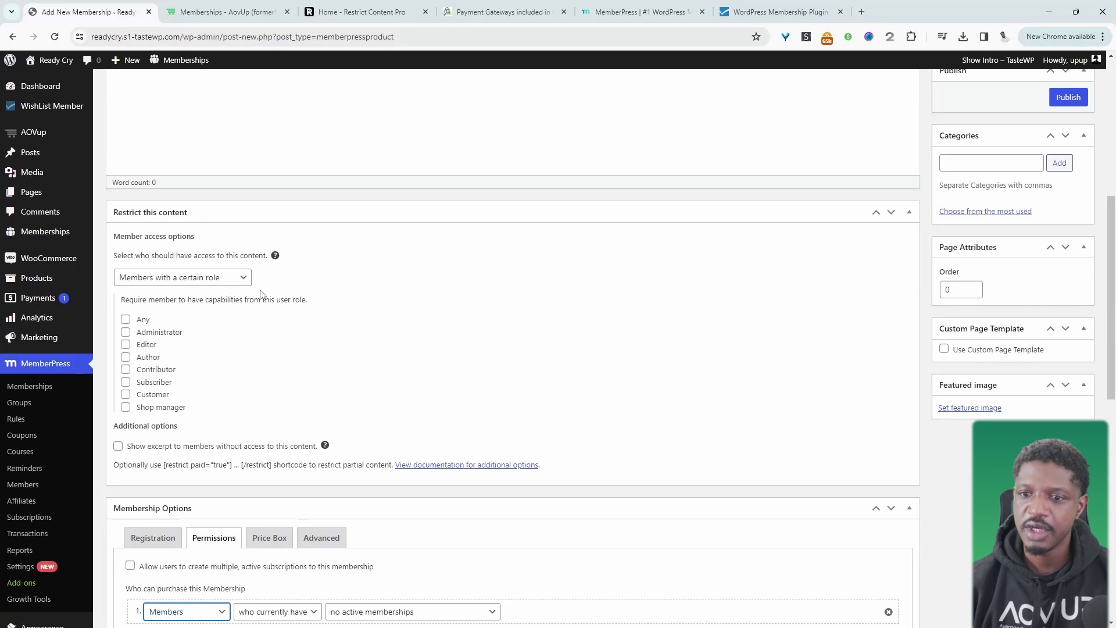
click(223, 279)
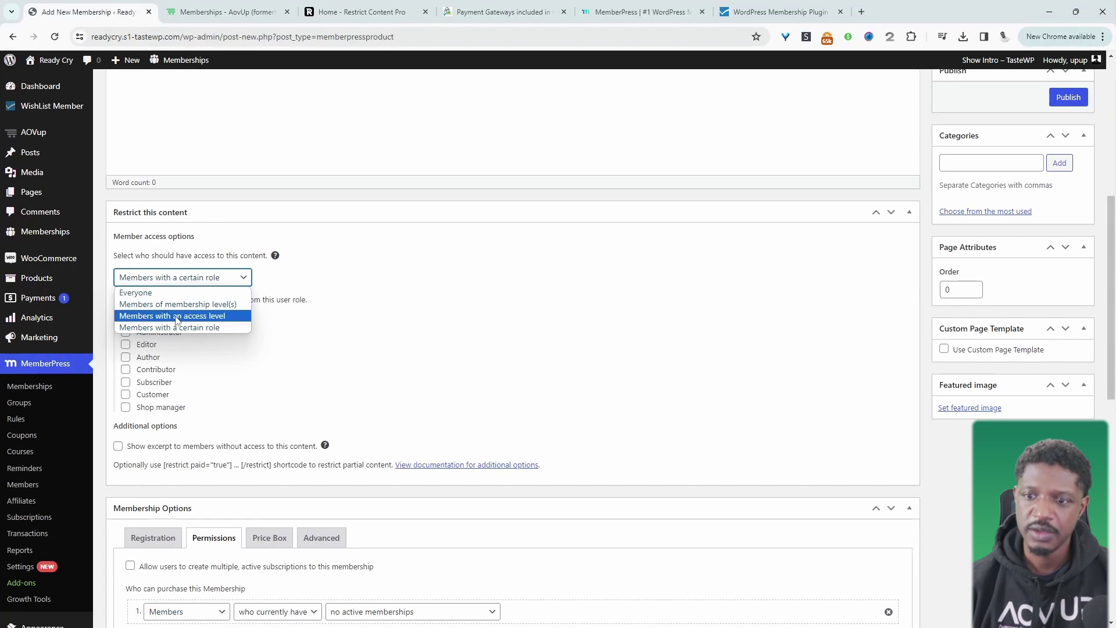
click(196, 304)
click(208, 283)
click(223, 317)
click(226, 283)
click(414, 371)
scroll(349, 291, down, 6)
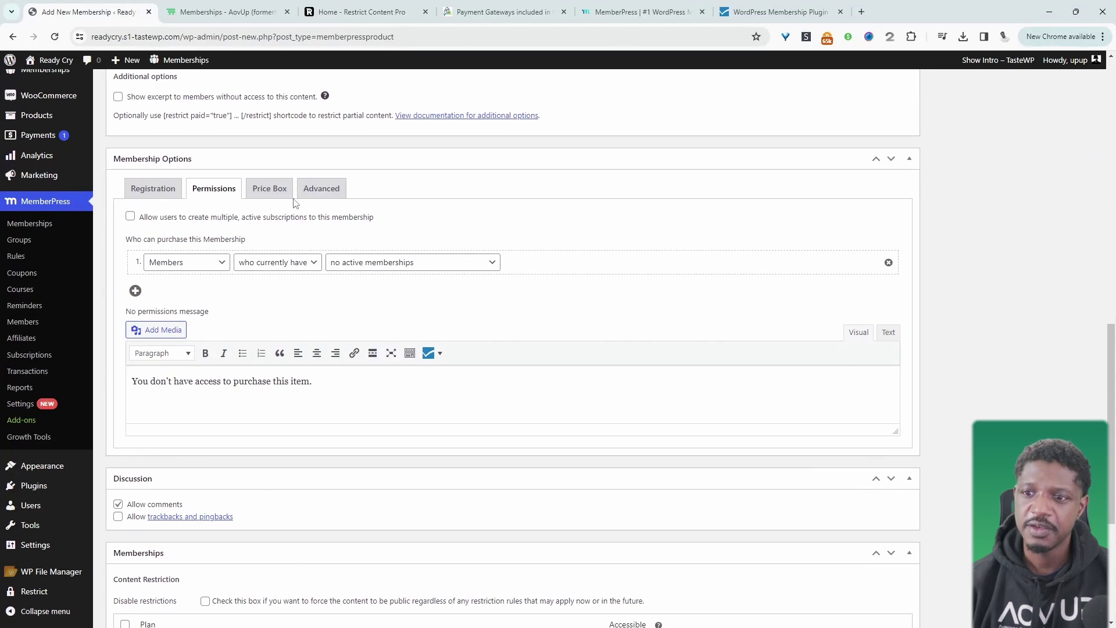
In the Price Box, enter the title 'sdfgxdfg' and select the 0.00 price, then go to Rules.
click(286, 195)
scroll(524, 378, up, 2)
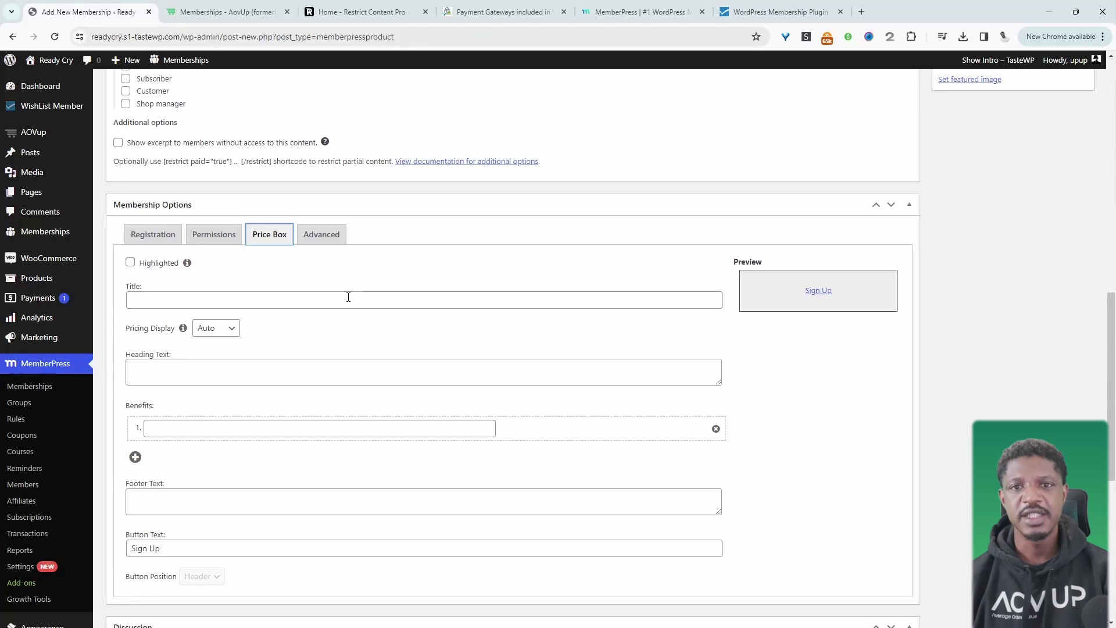
click(180, 300)
text(sdfgxdfg)
click(843, 406)
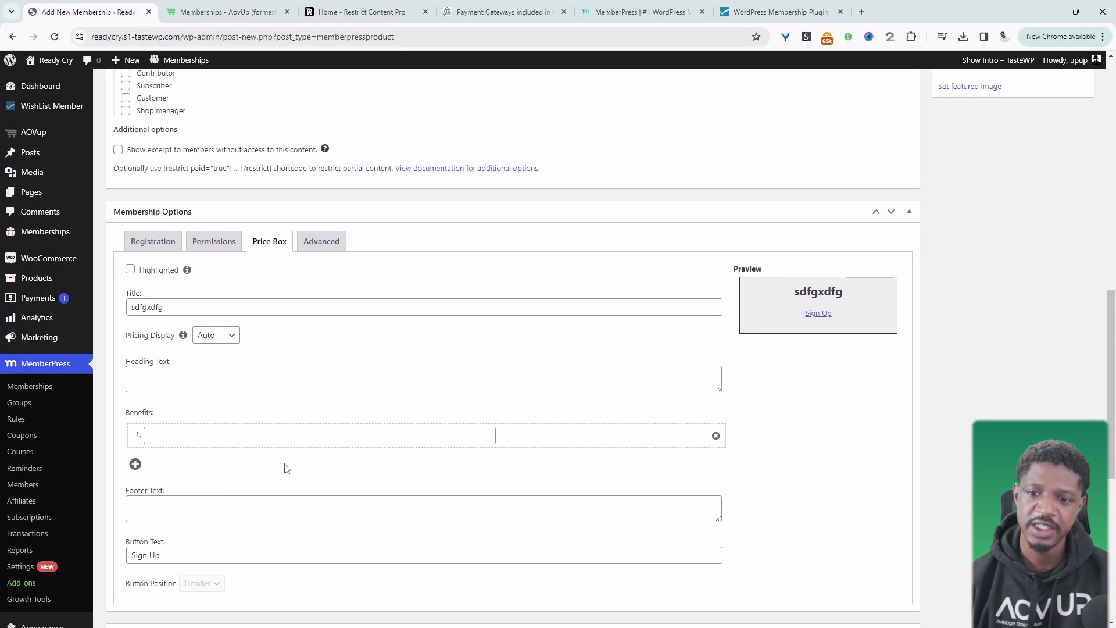
scroll(296, 458, down, 7)
scroll(630, 503, up, 20)
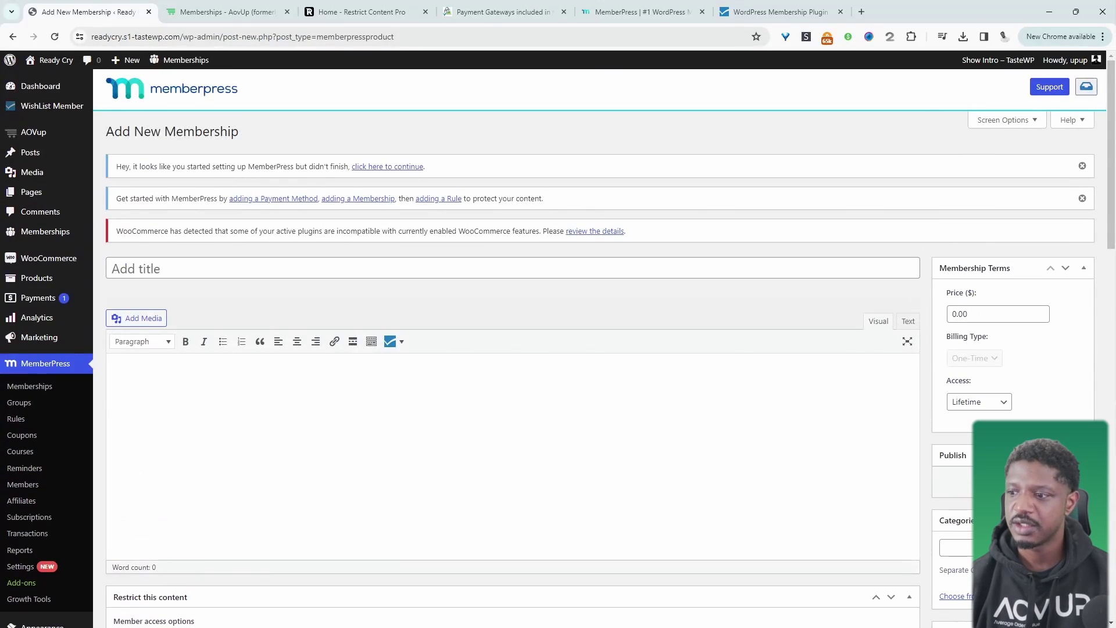
double_click(1035, 314)
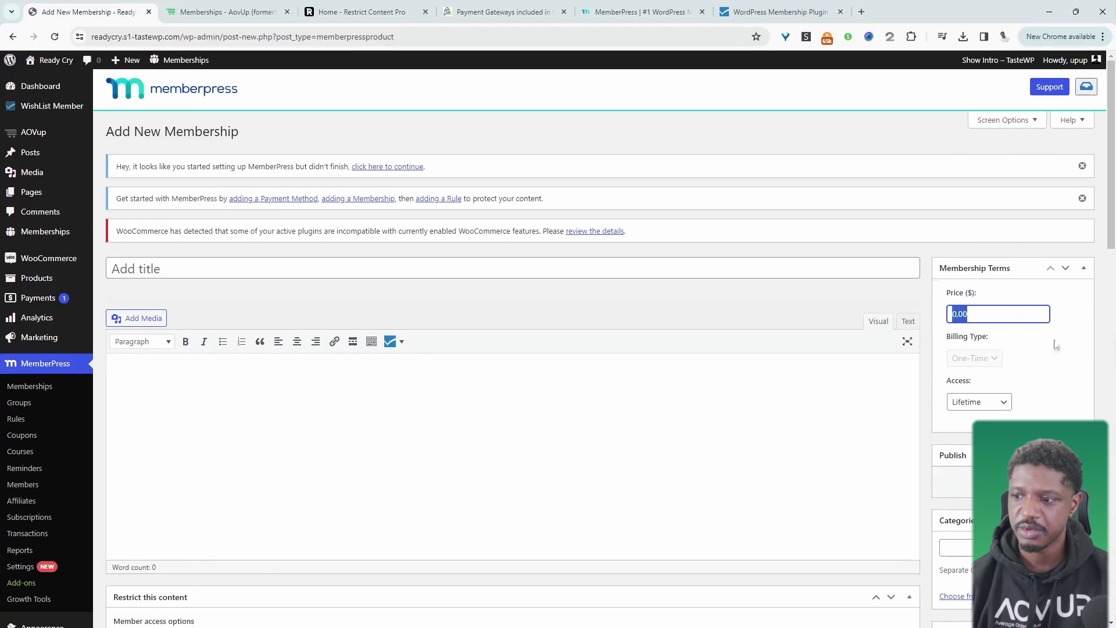
scroll(954, 372, down, 4)
click(26, 312)
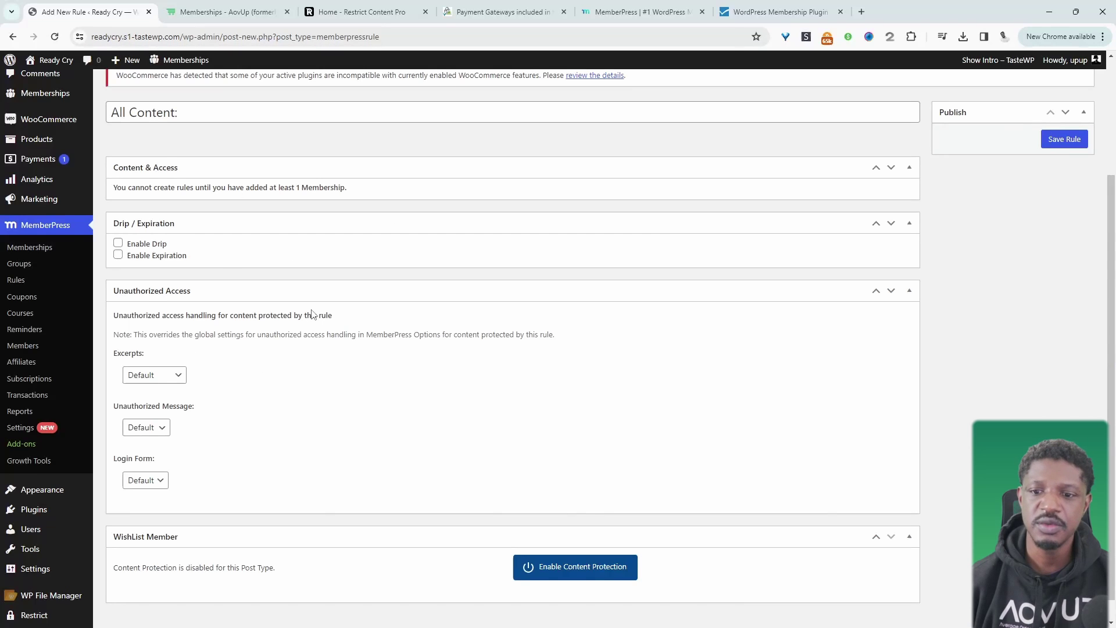
Keep the unauthorized message at Default and review the login form display choices.
scroll(312, 314, down, 1)
click(146, 403)
click(142, 418)
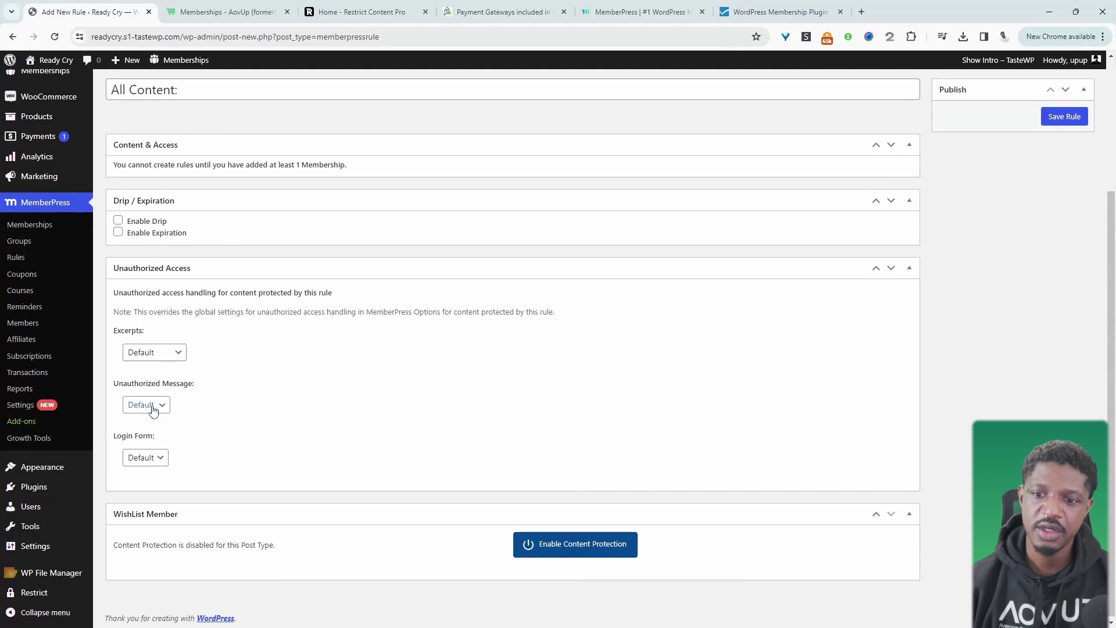
click(156, 462)
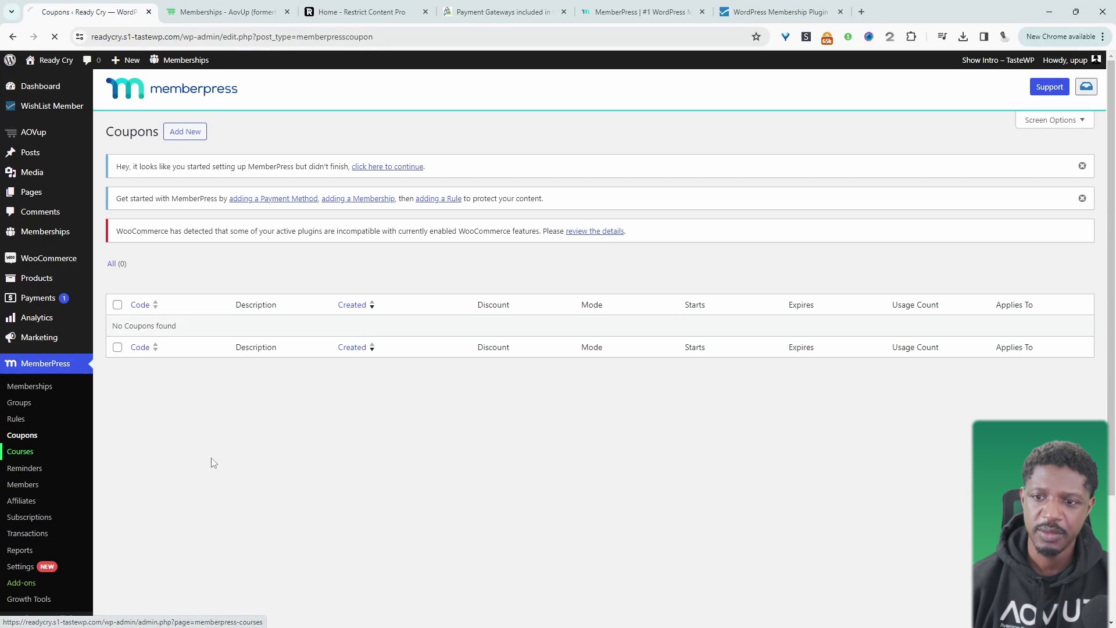
Look over the MemberPress Coupons page, then the empty Subscriptions list.
click(24, 453)
scroll(598, 369, down, 3)
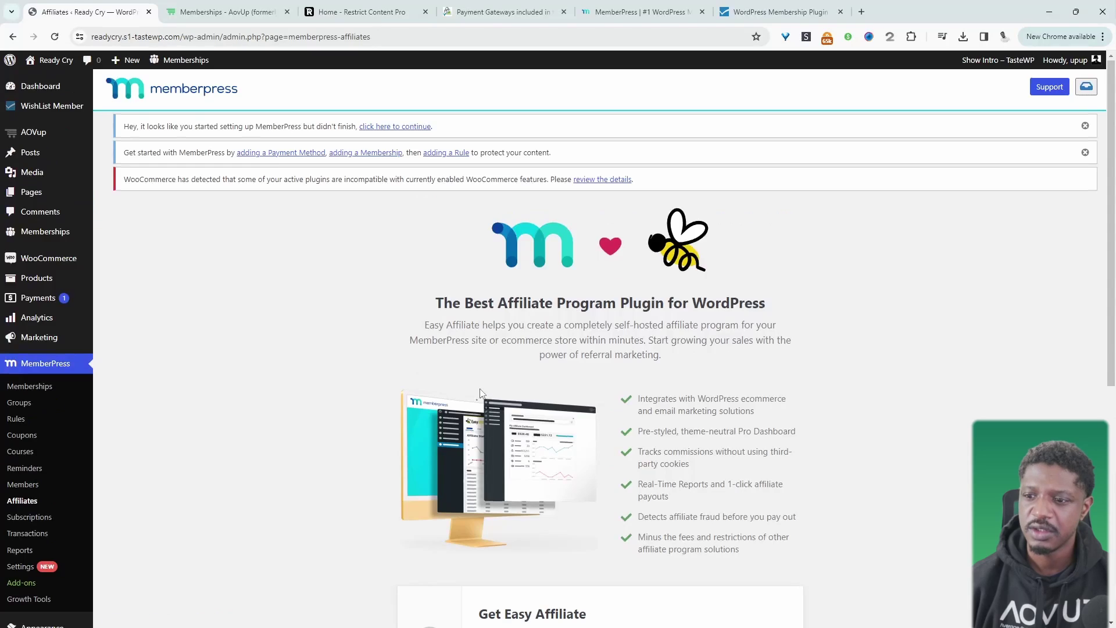
scroll(530, 425, down, 5)
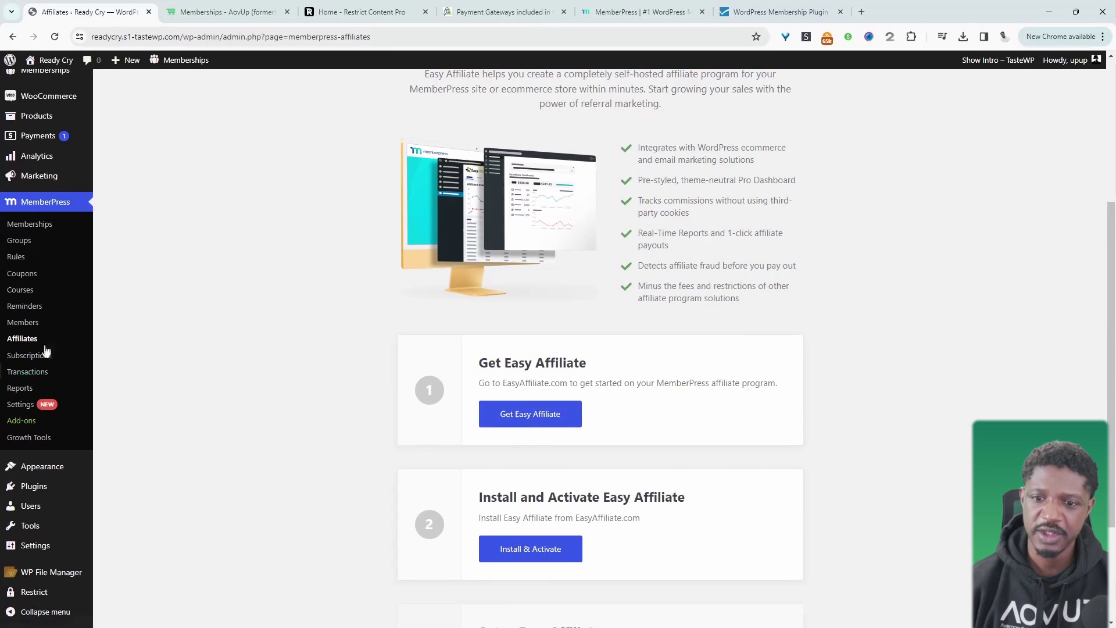
click(29, 355)
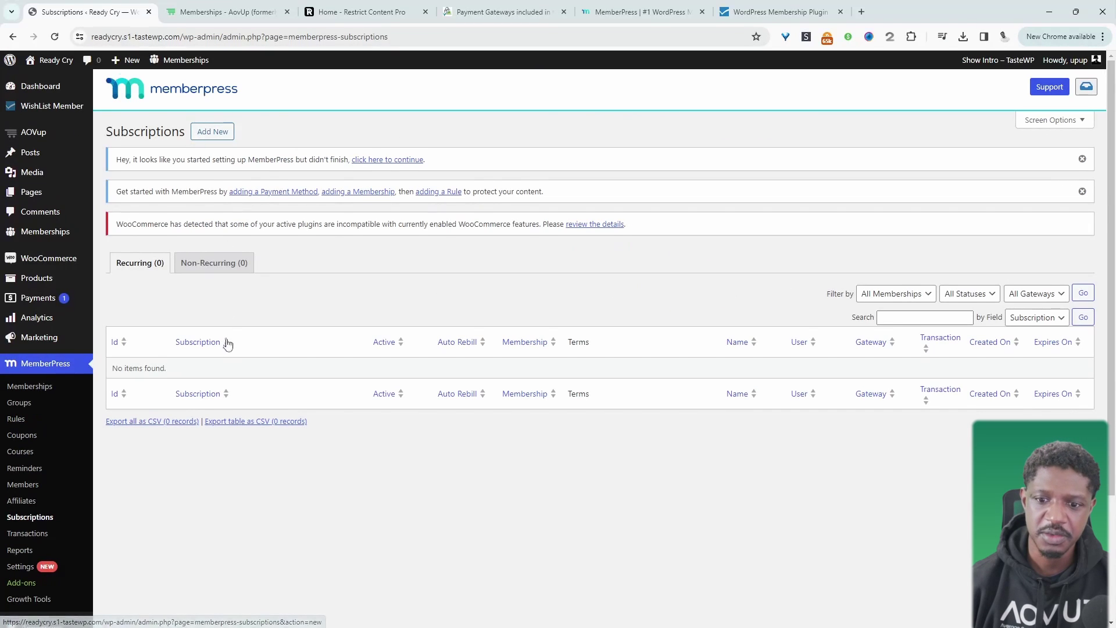
scroll(87, 461, down, 2)
Scroll through the MemberPress Add-ons cards, all marked Not Installed.
click(22, 482)
scroll(298, 450, down, 15)
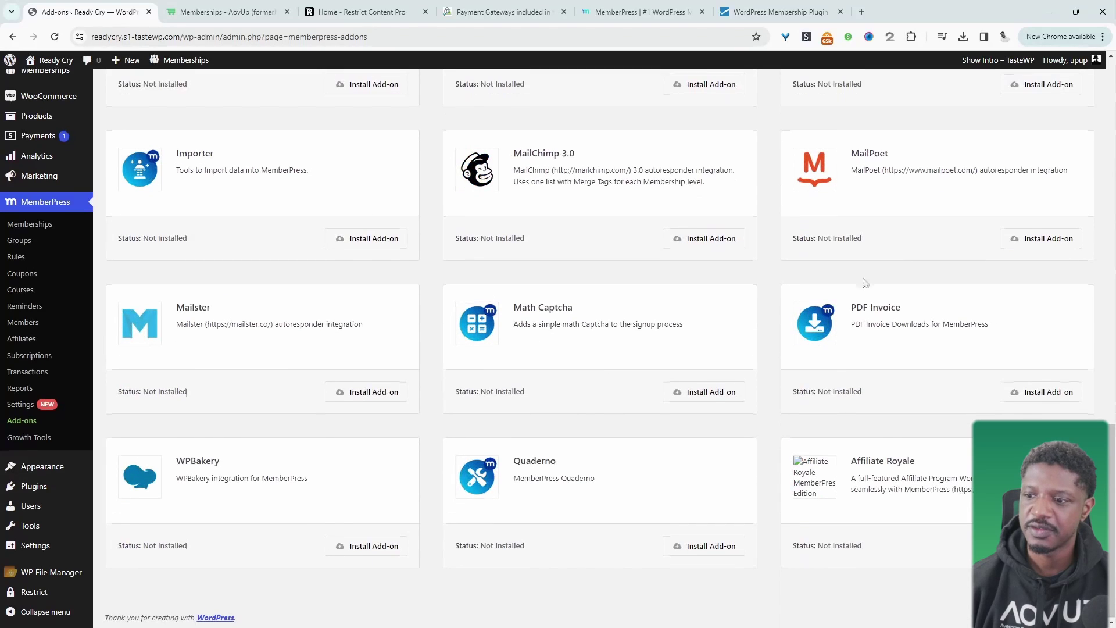
scroll(663, 424, up, 15)
scroll(665, 423, down, 2)
drag(175, 198, 324, 197)
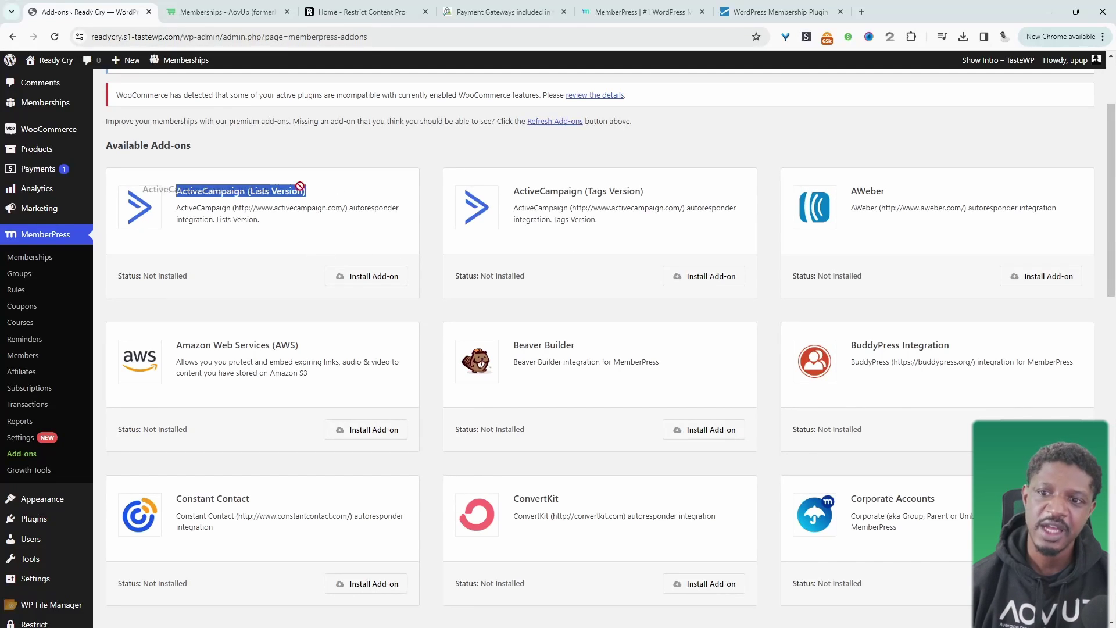
scroll(375, 298, down, 5)
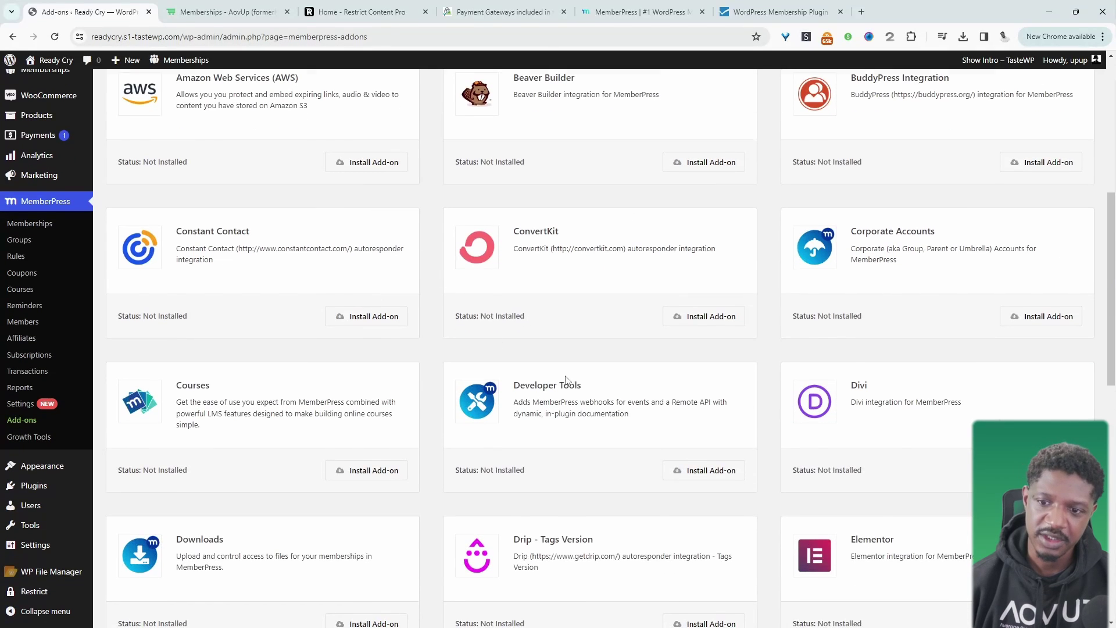
scroll(564, 382, down, 5)
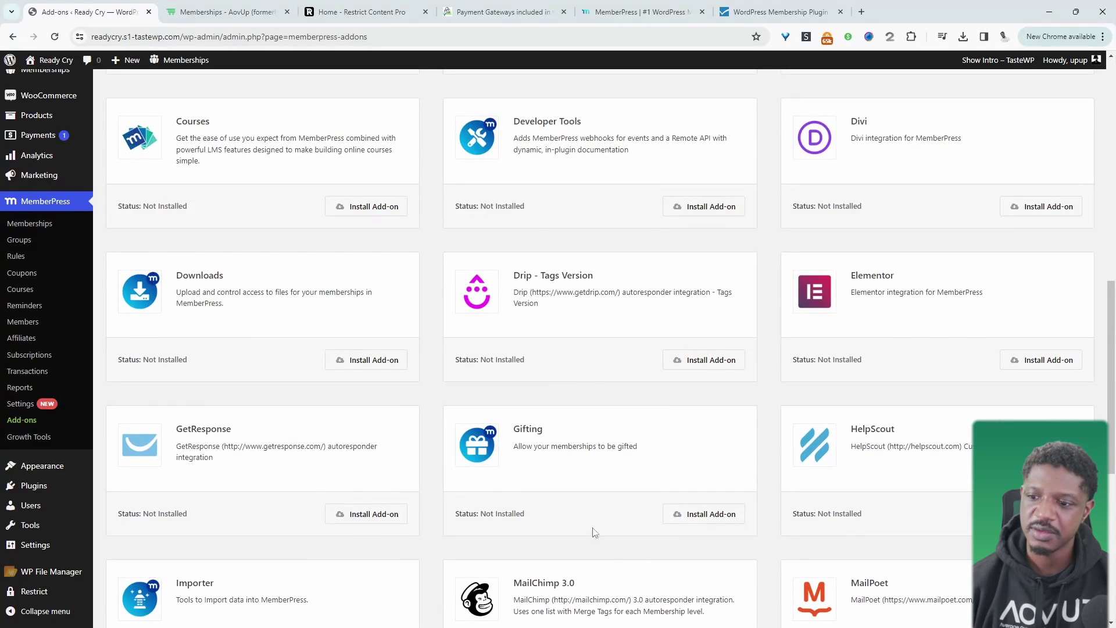
scroll(533, 541, down, 3)
scroll(599, 493, down, 4)
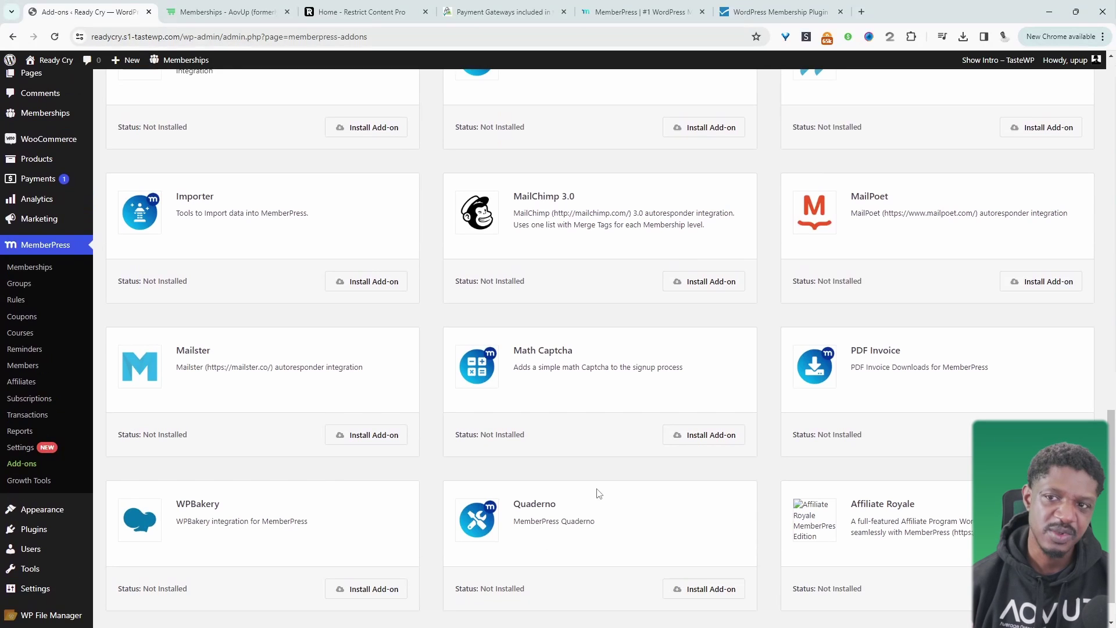
scroll(598, 493, up, 18)
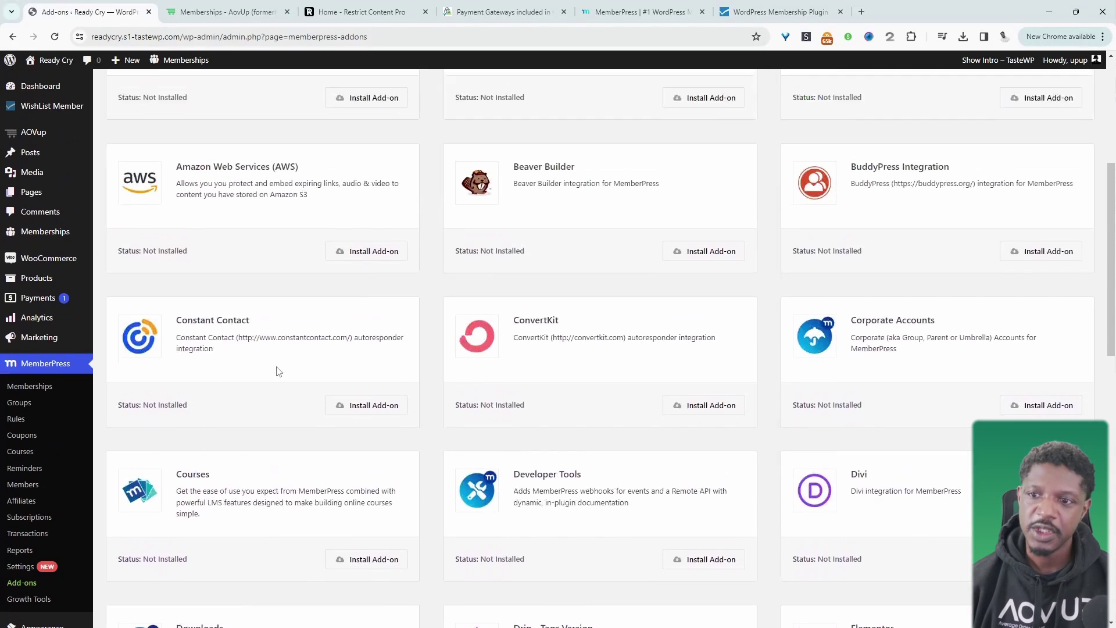
Select the ActiveCampaign (Lists Version) add-on title.
triple_click(279, 320)
mouse_move(179, 56)
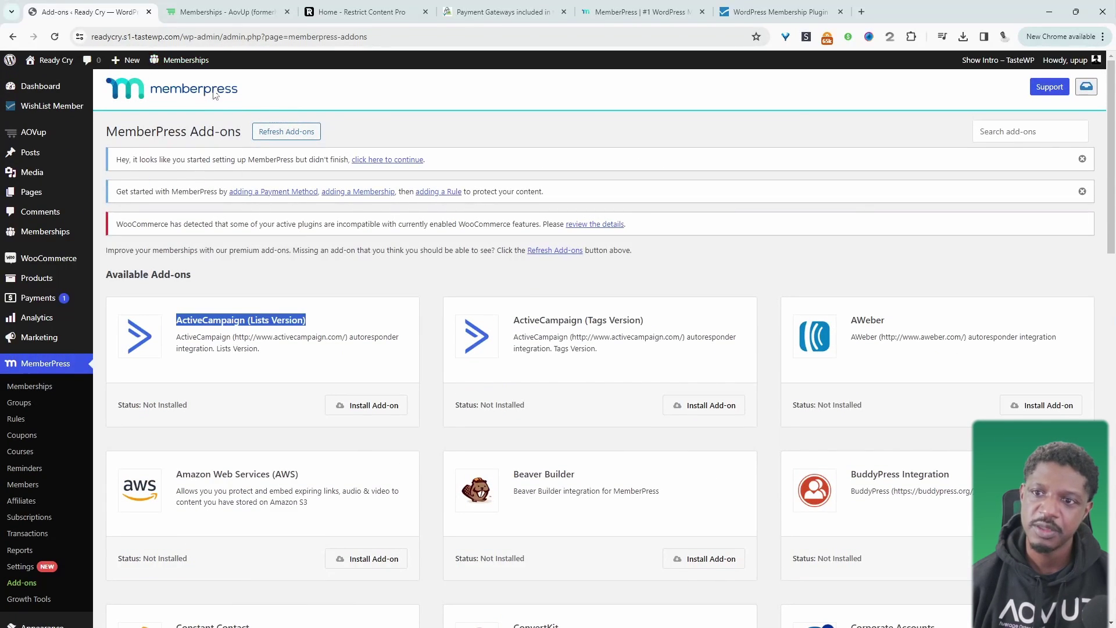
scroll(290, 325, down, 2)
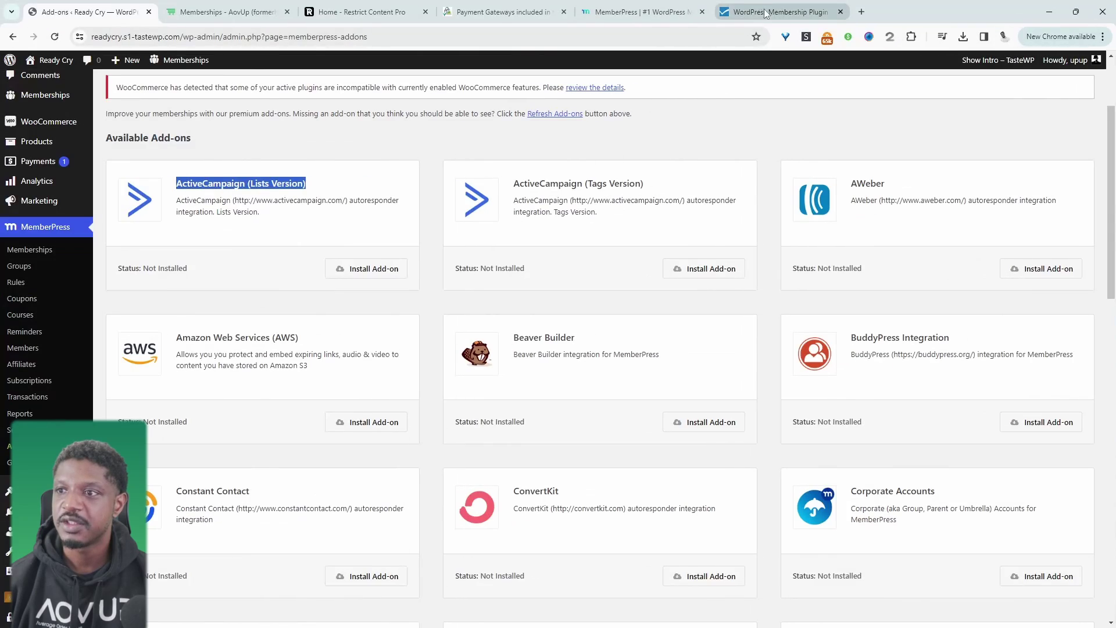
Switch to the WishList Member website and scroll its homepage down to the footer.
click(766, 12)
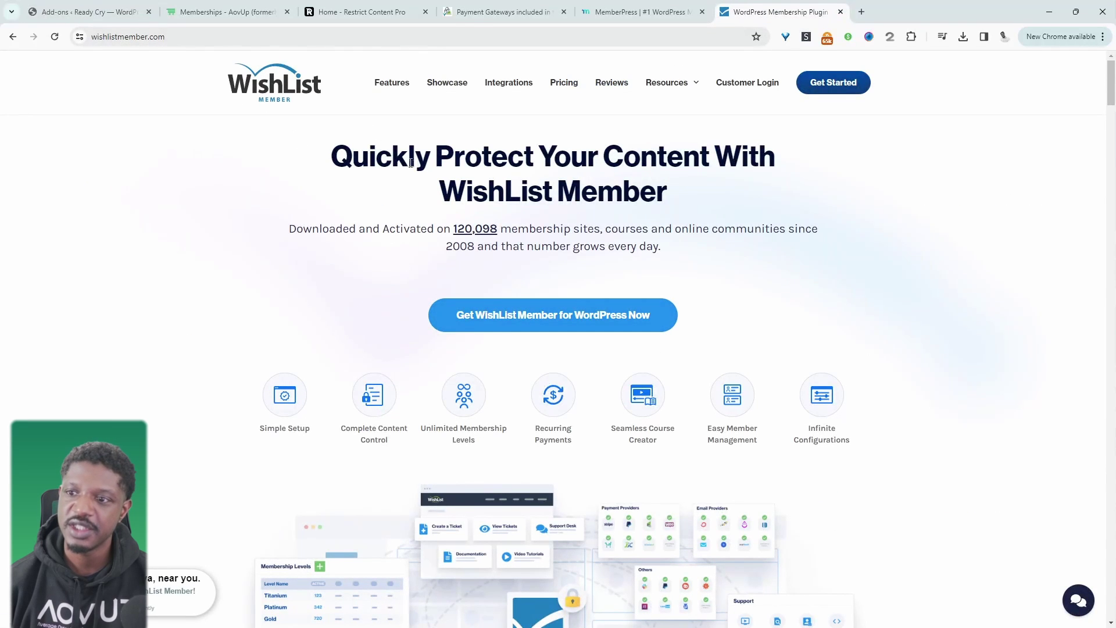
scroll(506, 273, down, 15)
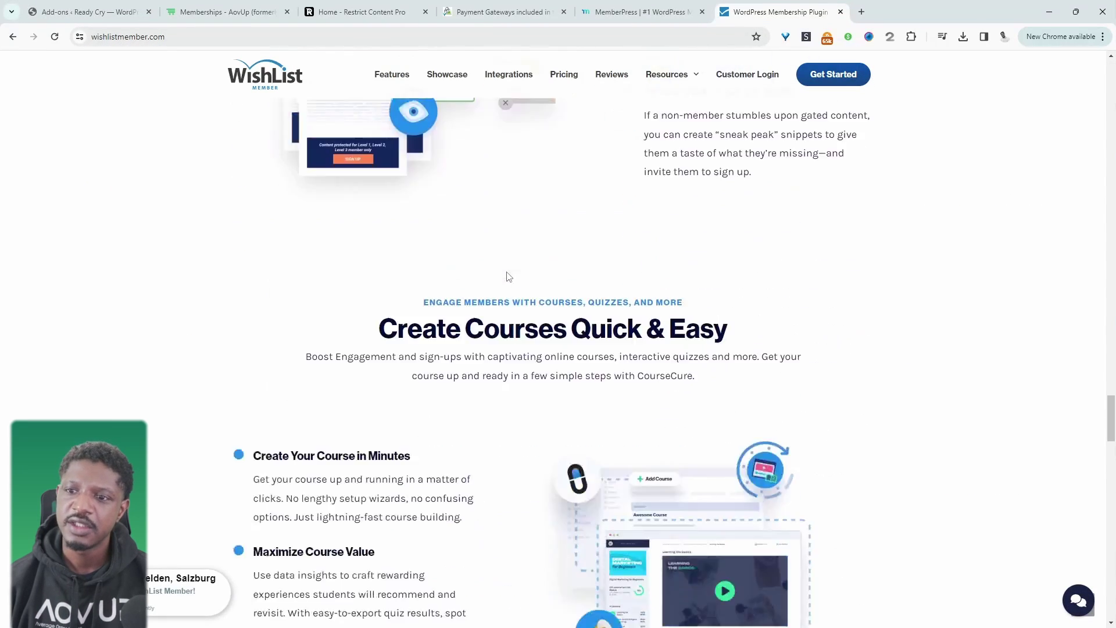
scroll(509, 277, down, 20)
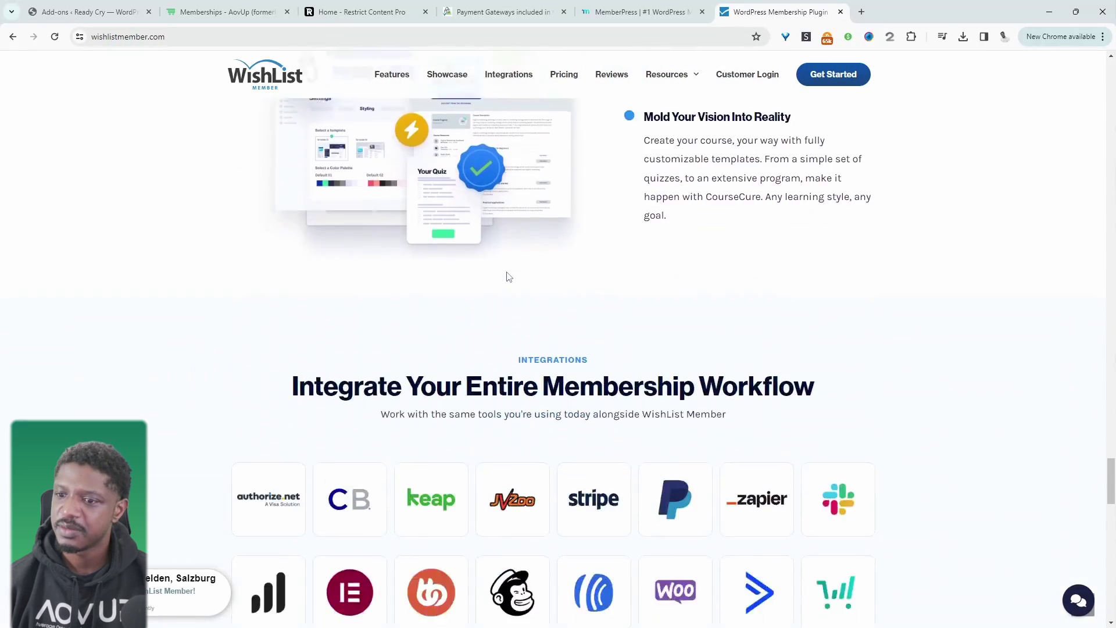
scroll(507, 273, down, 8)
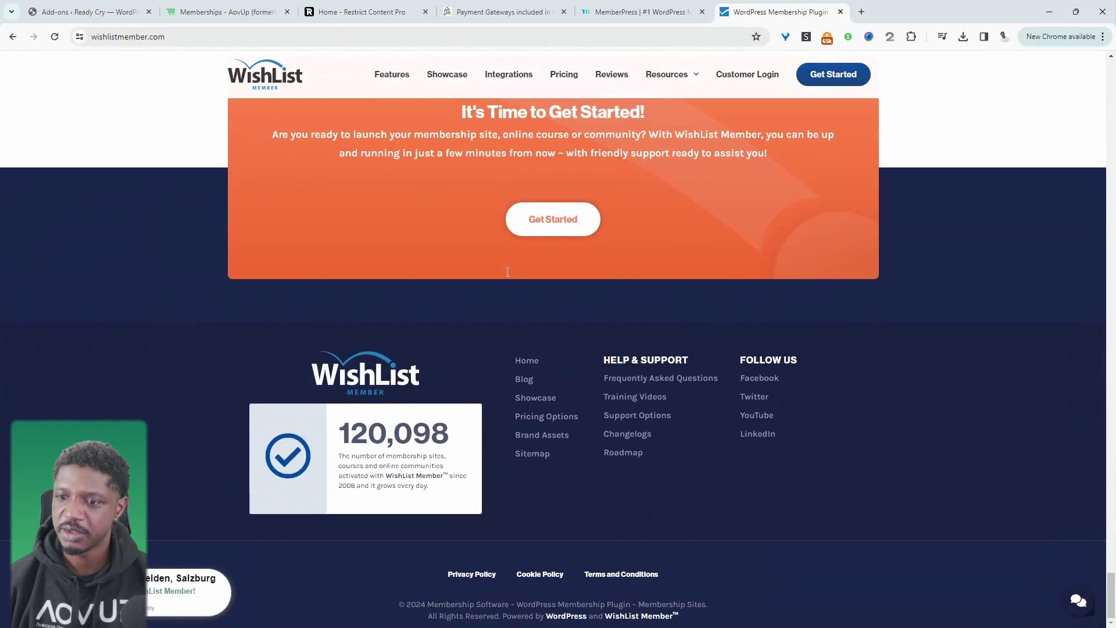
Return to WordPress admin and view the WishList Member dashboard.
click(93, 7)
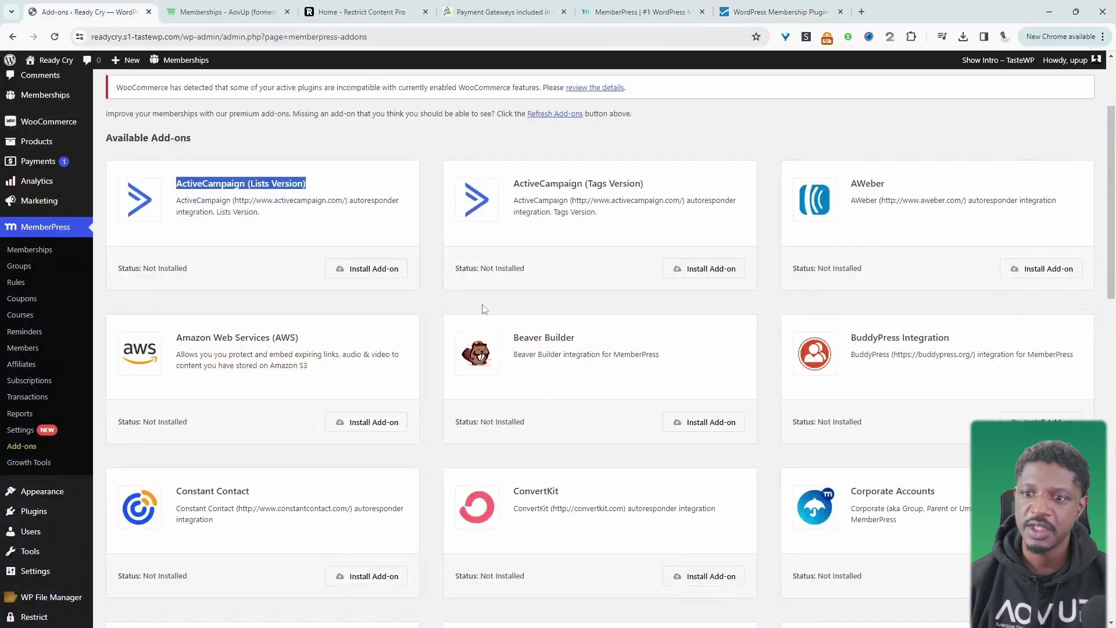
scroll(36, 353, up, 3)
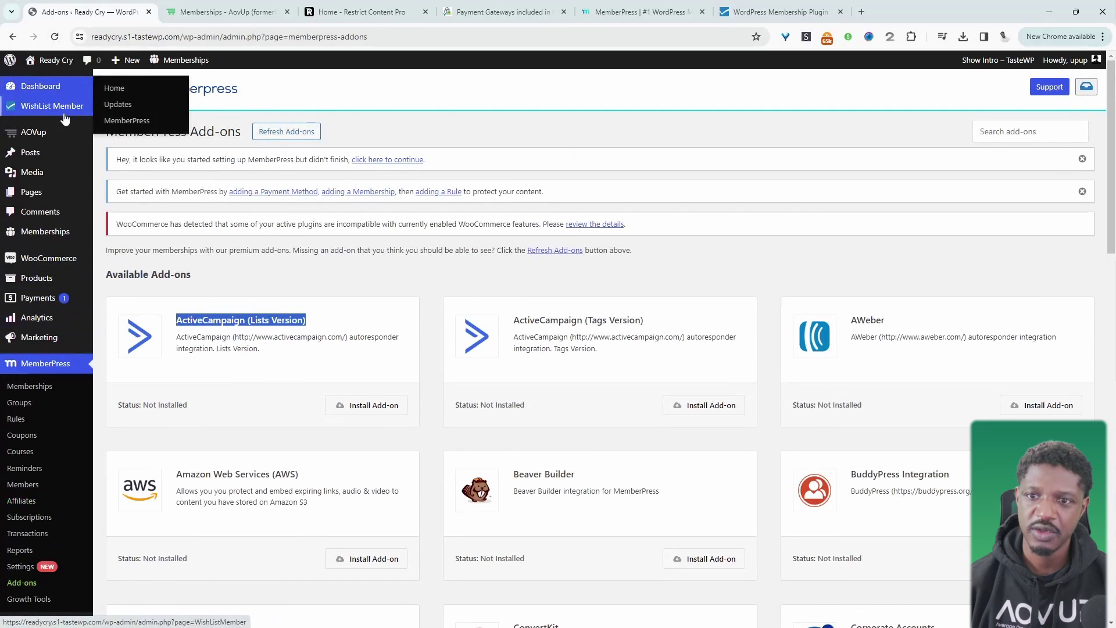
click(68, 111)
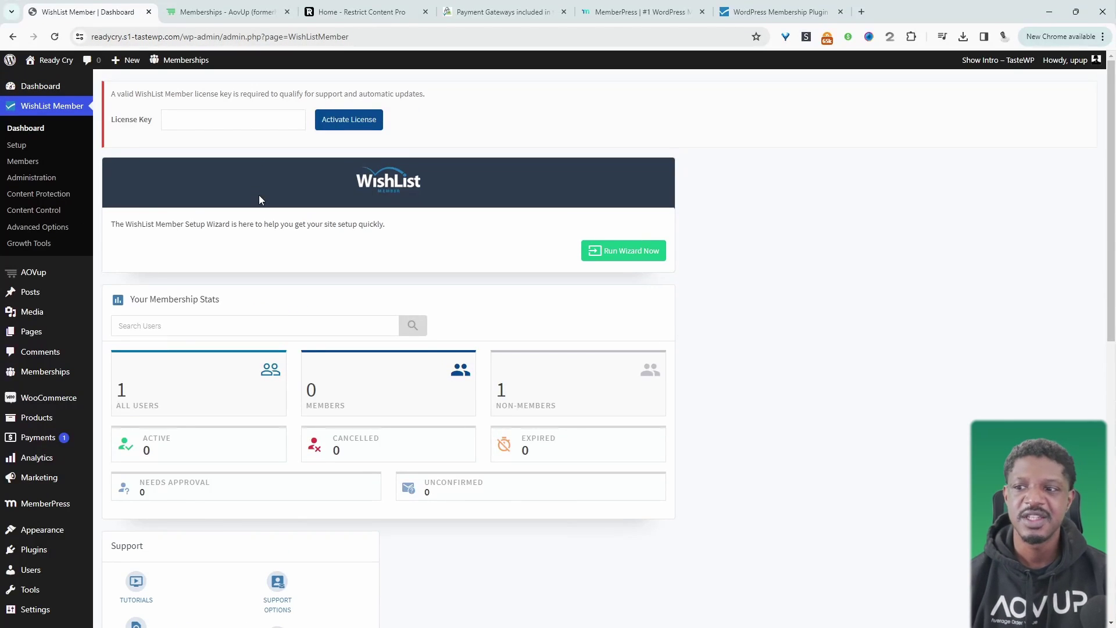
scroll(294, 273, down, 10)
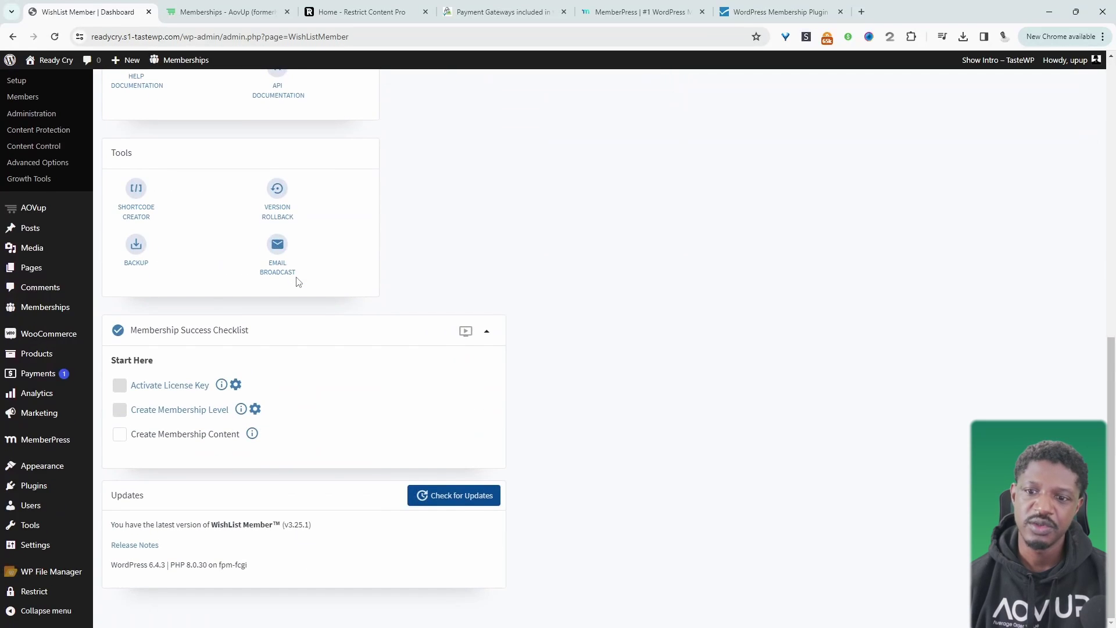
scroll(298, 282, up, 7)
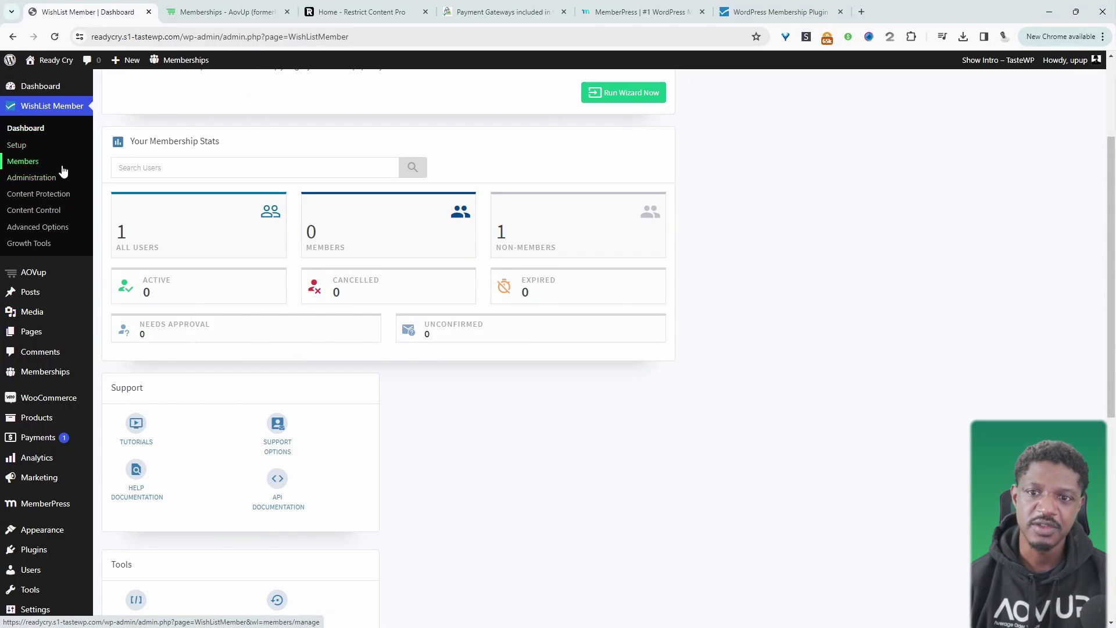
Browse Content Protection, then Advanced Options' Registration Forms, Miscellaneous, Privileges and Caching settings.
click(67, 196)
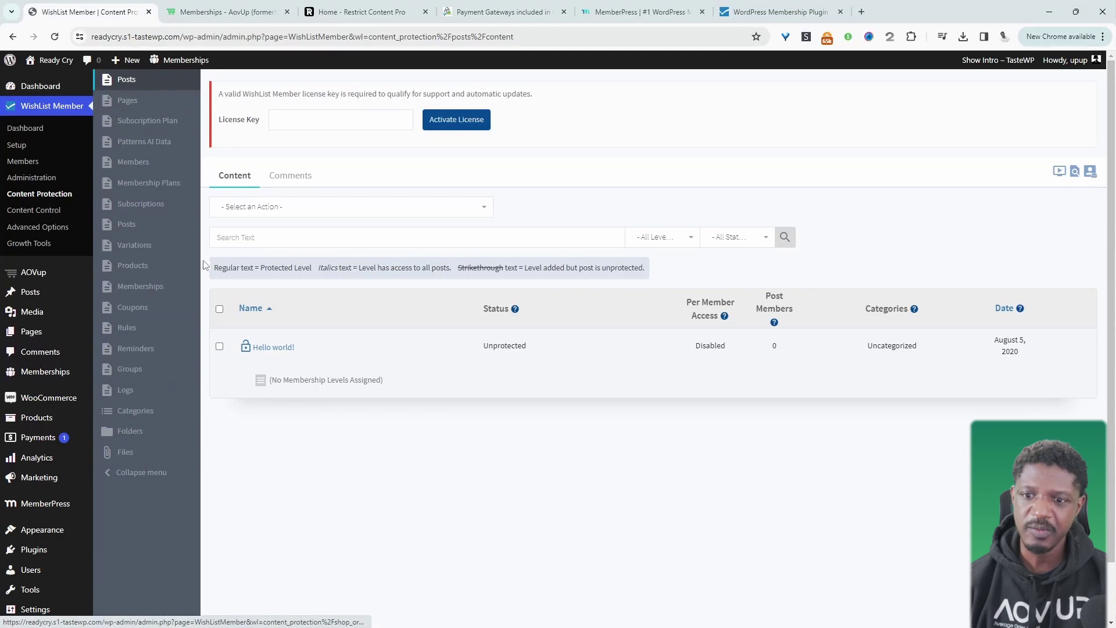
click(45, 226)
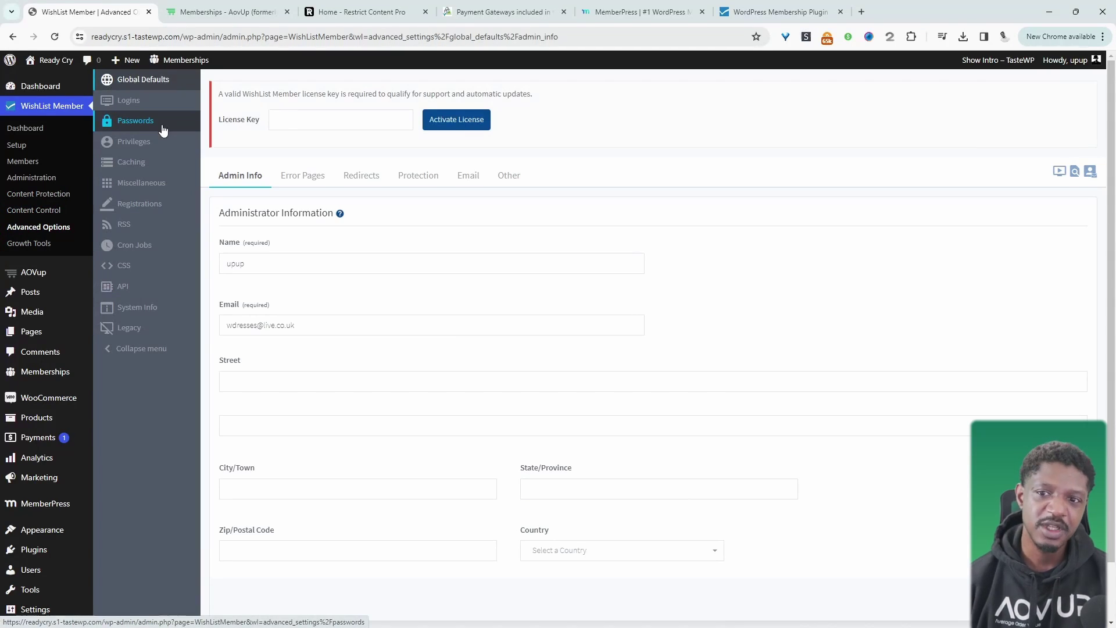
click(145, 213)
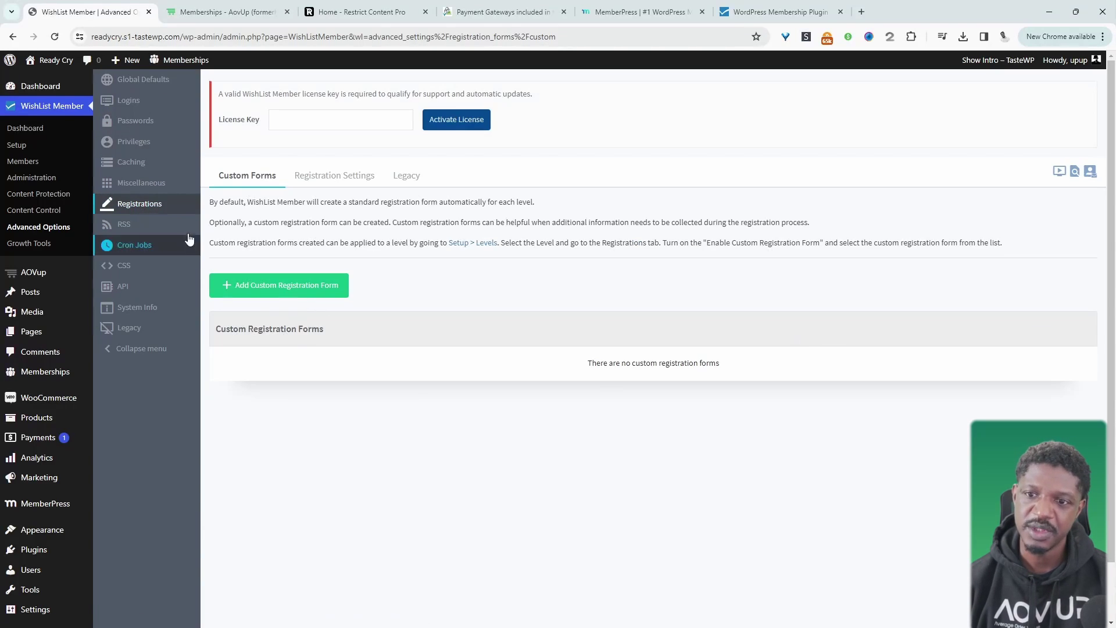
click(141, 182)
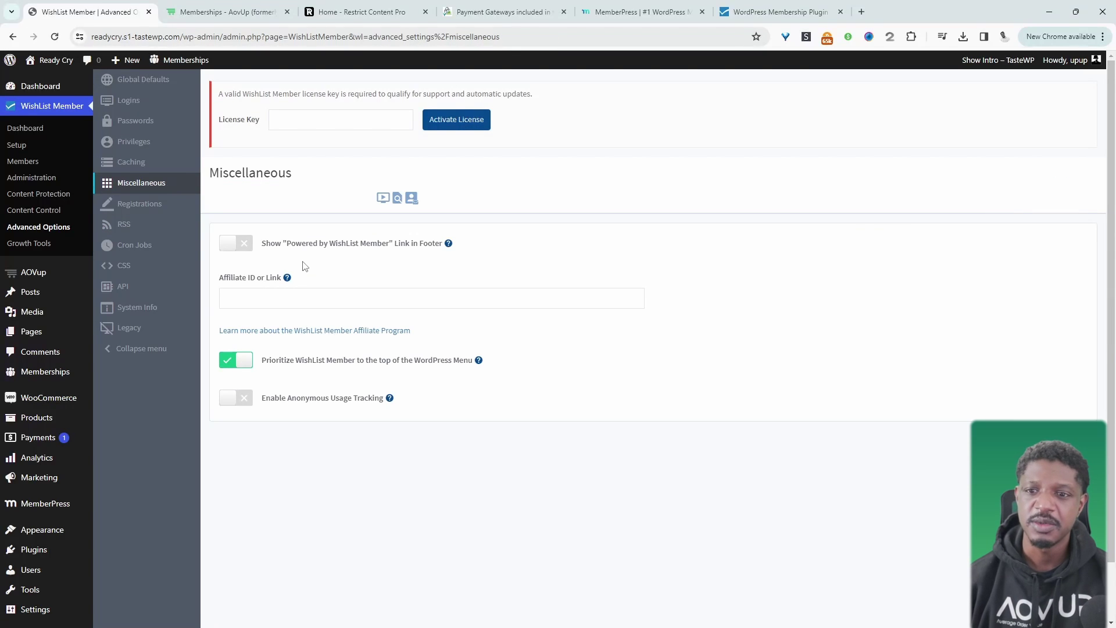
click(168, 150)
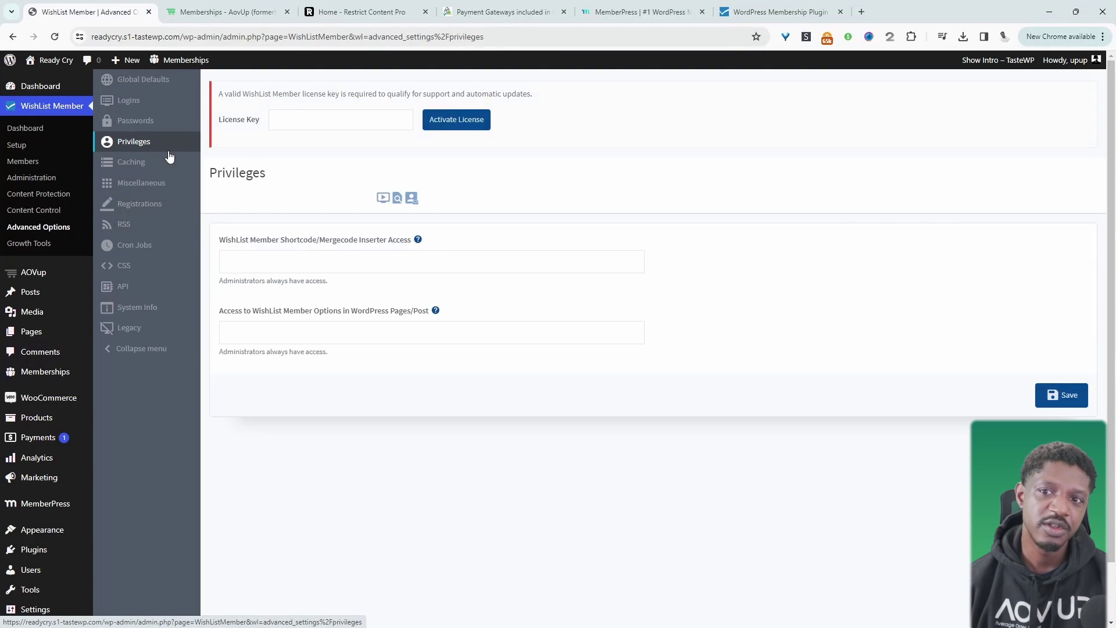
click(170, 163)
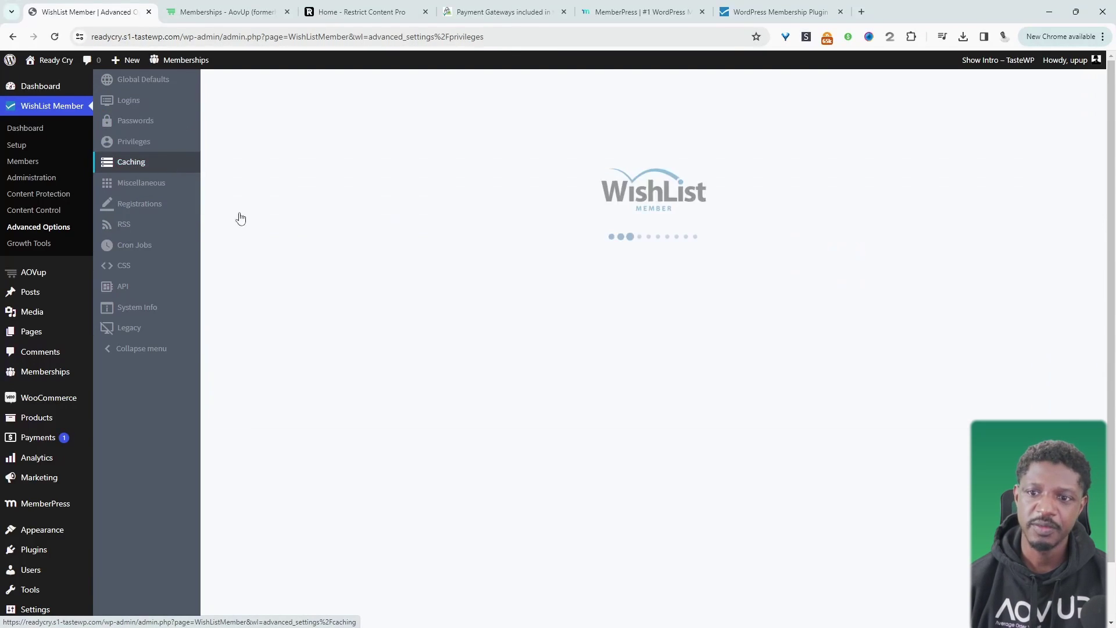